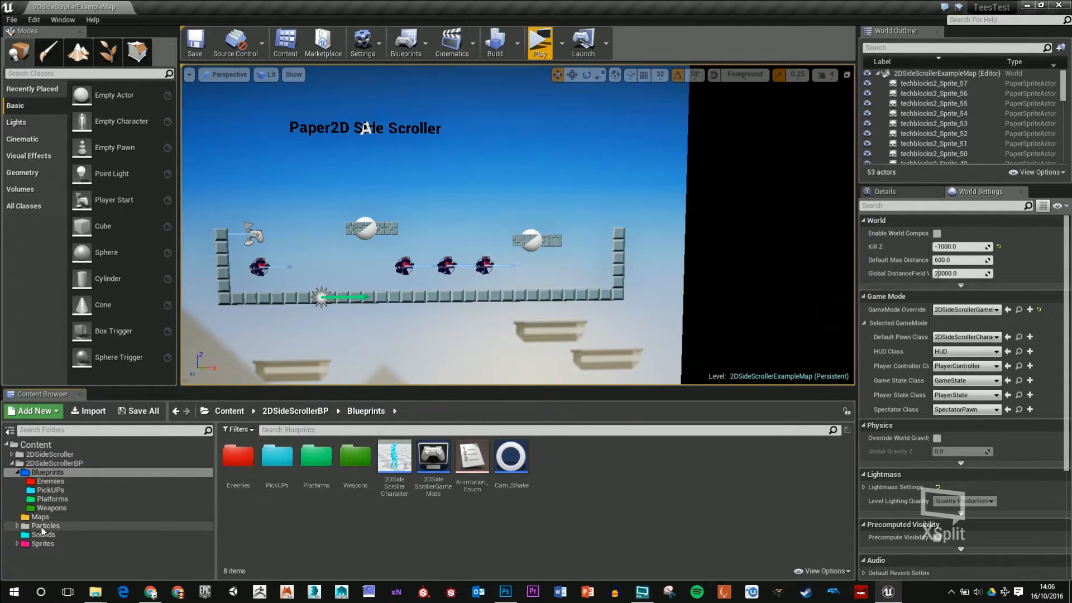
- Create a new level named Main_Menu in the 2DSideScrollerBP Maps folder
left_click(55, 517)
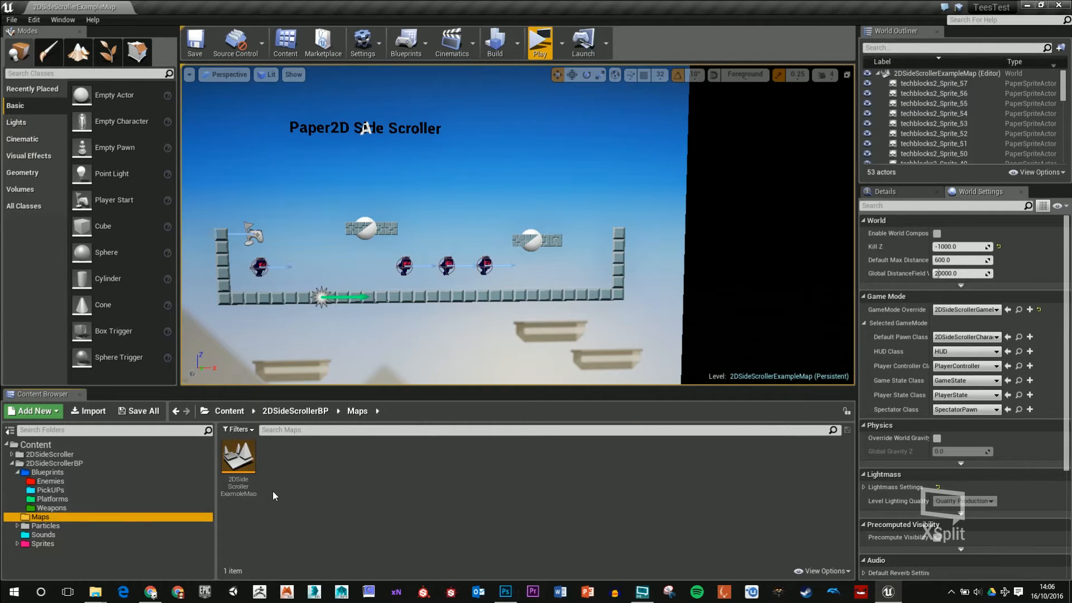
right_click(296, 467)
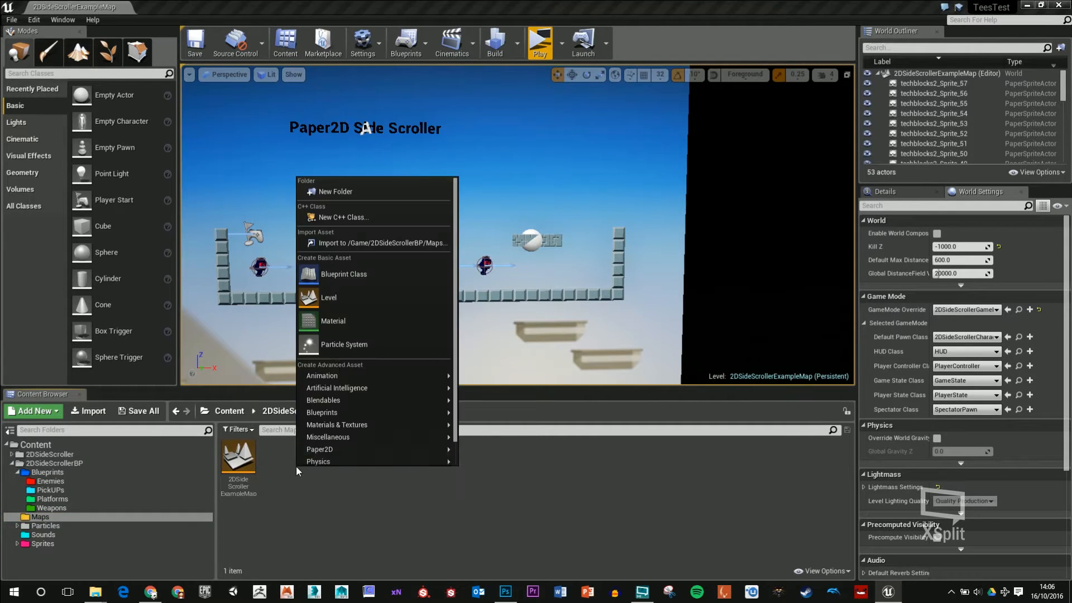
left_click(344, 304)
type("Mai")
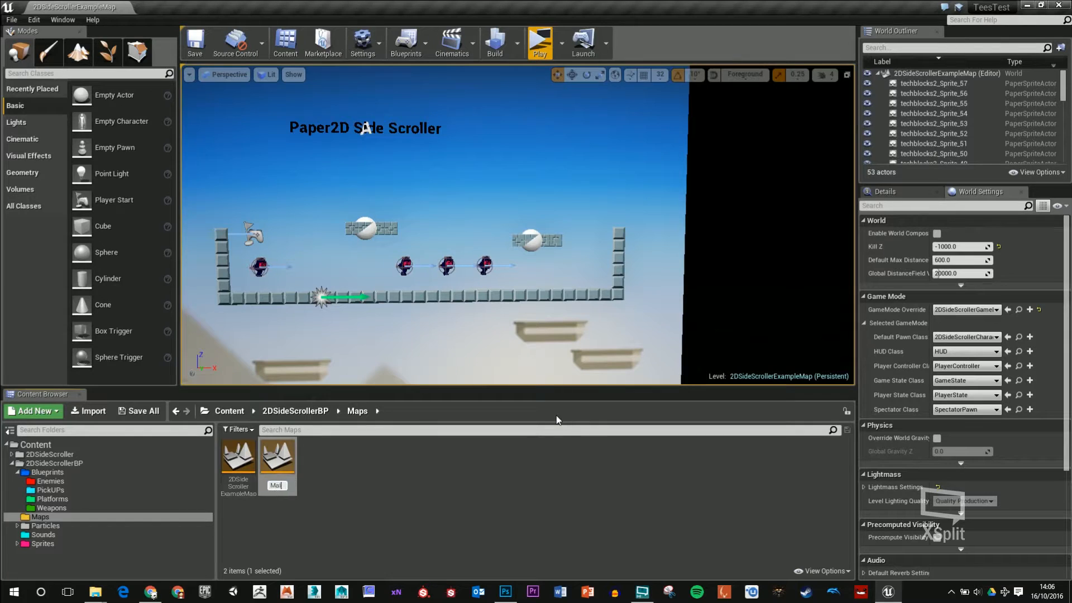
type("n_Menu")
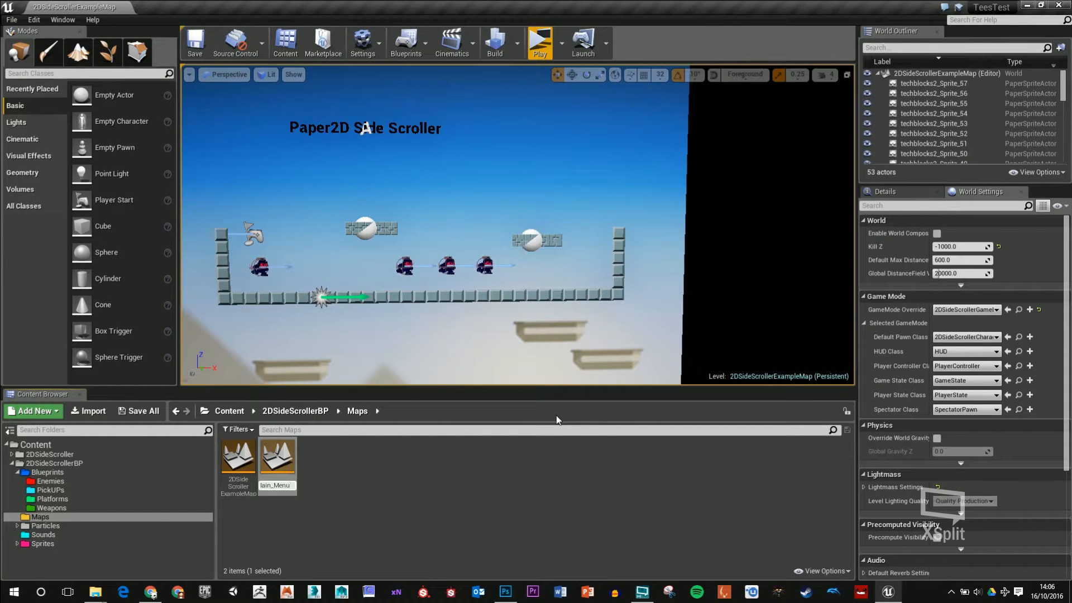
key("Return")
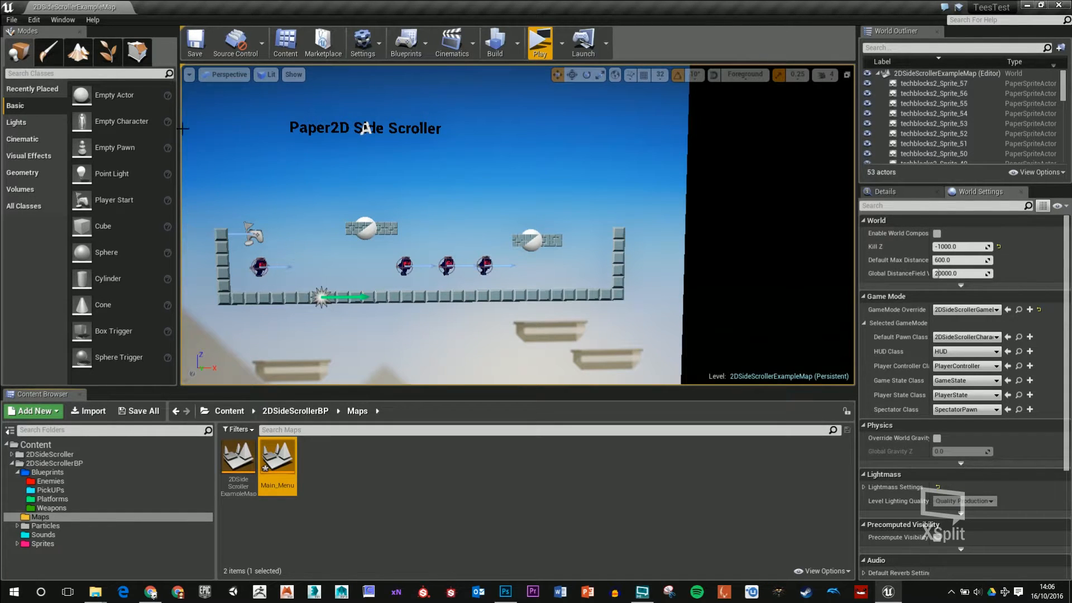
- Save and open the new Main_Menu level, and run it briefly in a game preview
left_click(208, 52)
left_click(606, 399)
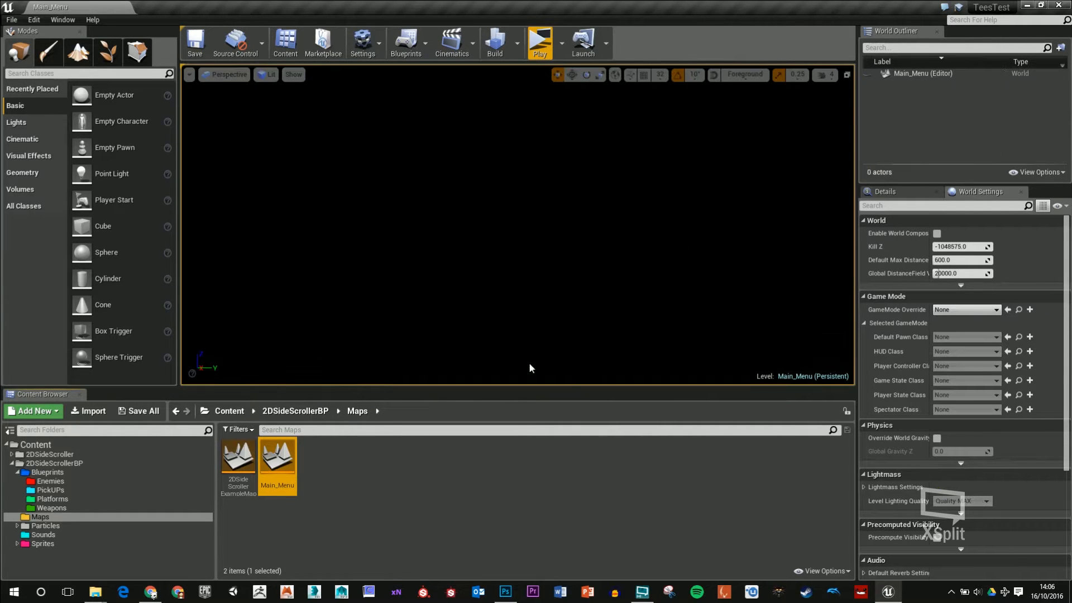
left_click(543, 44)
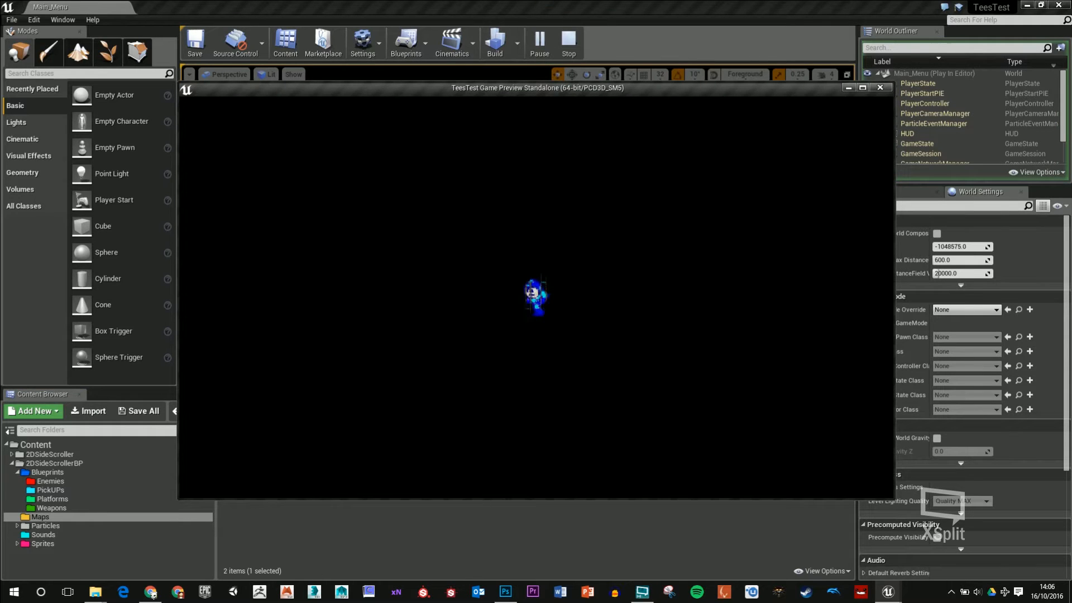
key("Escape")
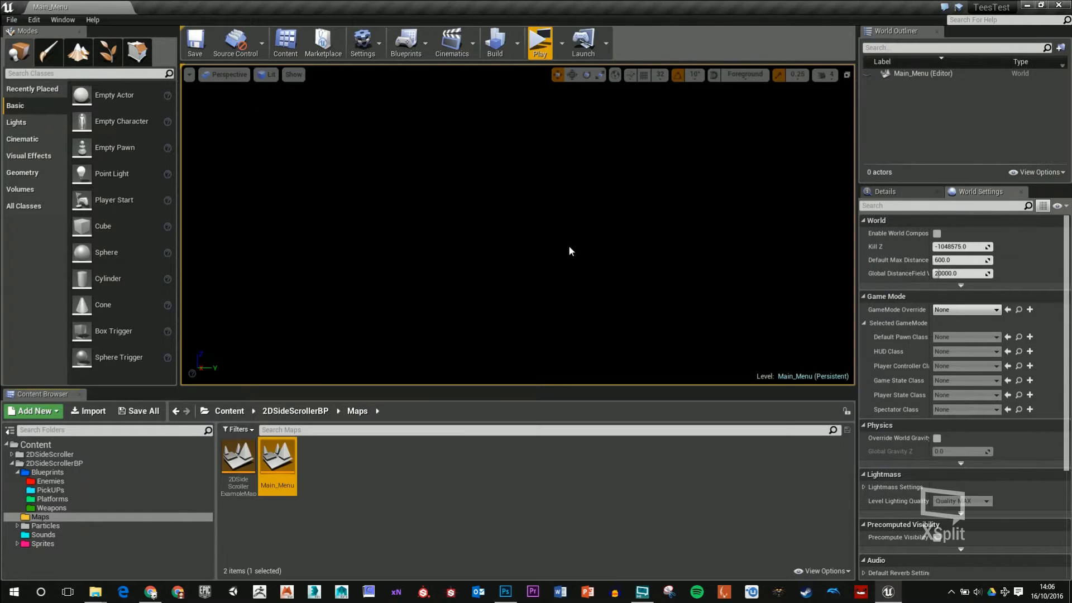
- Duplicate the 2DSideScrollerGameMode blueprint within the Blueprints folder
left_click(48, 472)
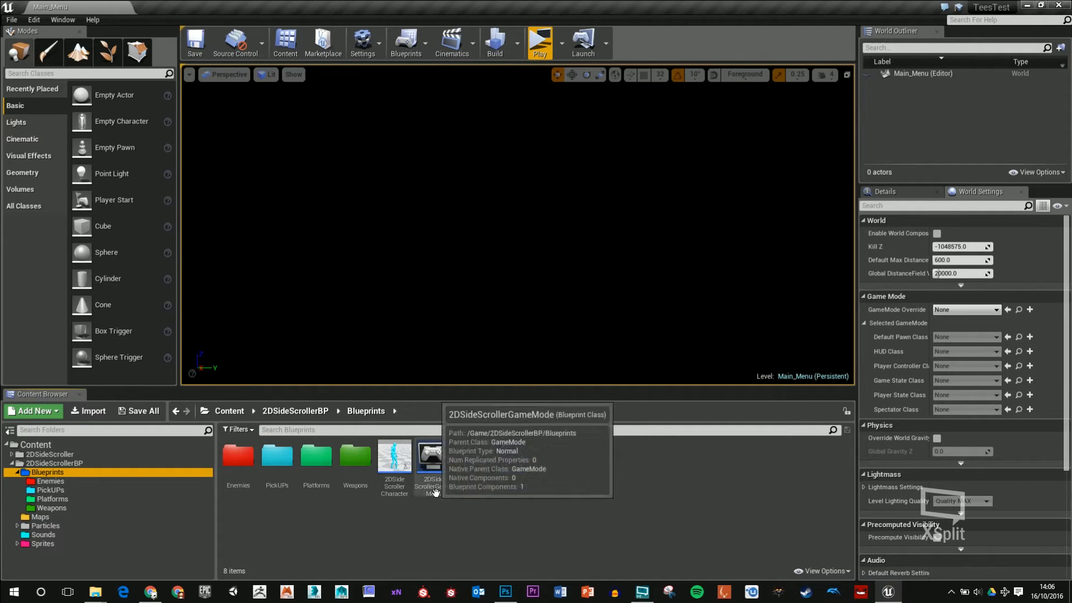
double_click(438, 456)
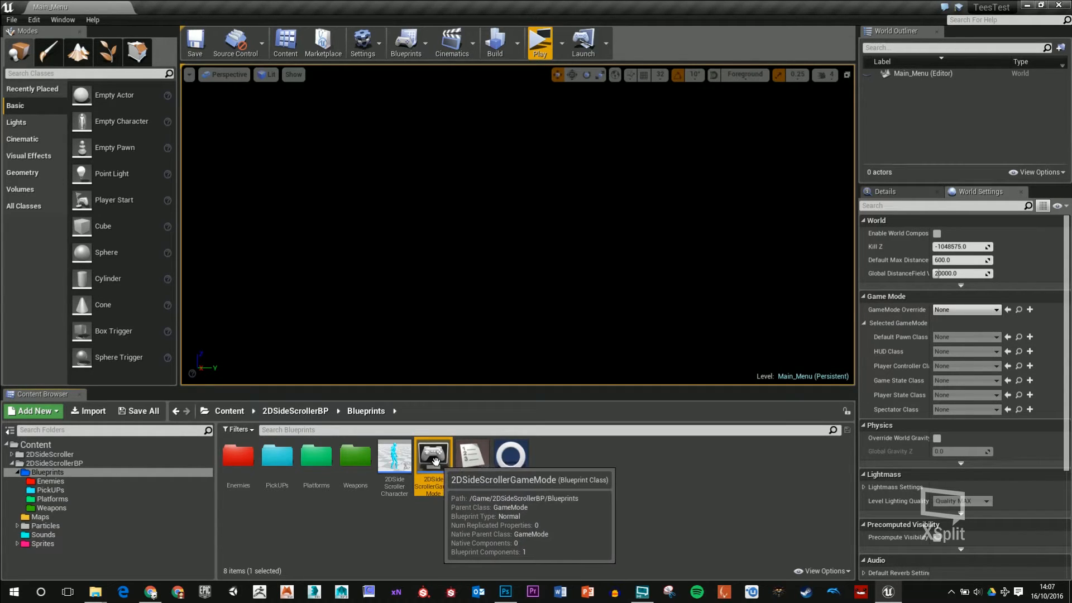
key("ctrl+c")
key("ctrl+v")
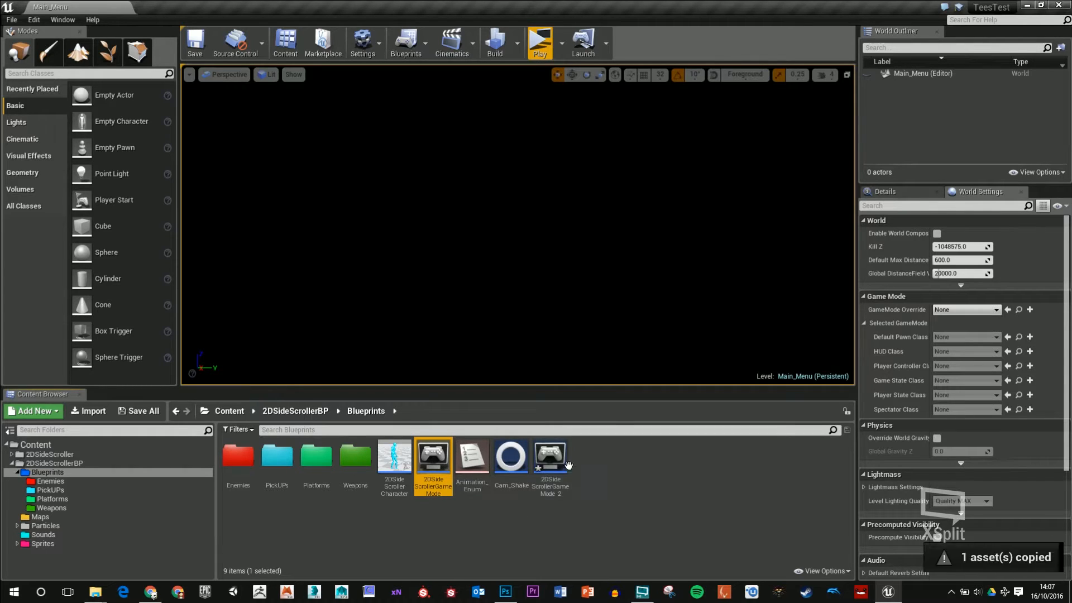
- Rename the duplicated game mode blueprint as MMGameMode
left_click(557, 491)
left_click(558, 491)
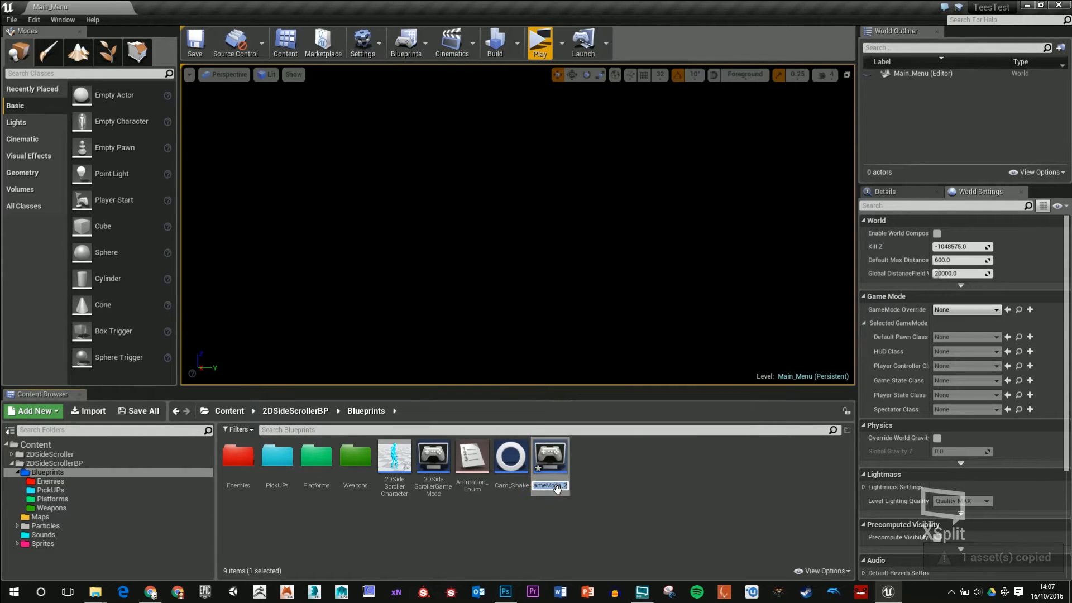
key("End")
key("BackSpace")
key("BackSpace")
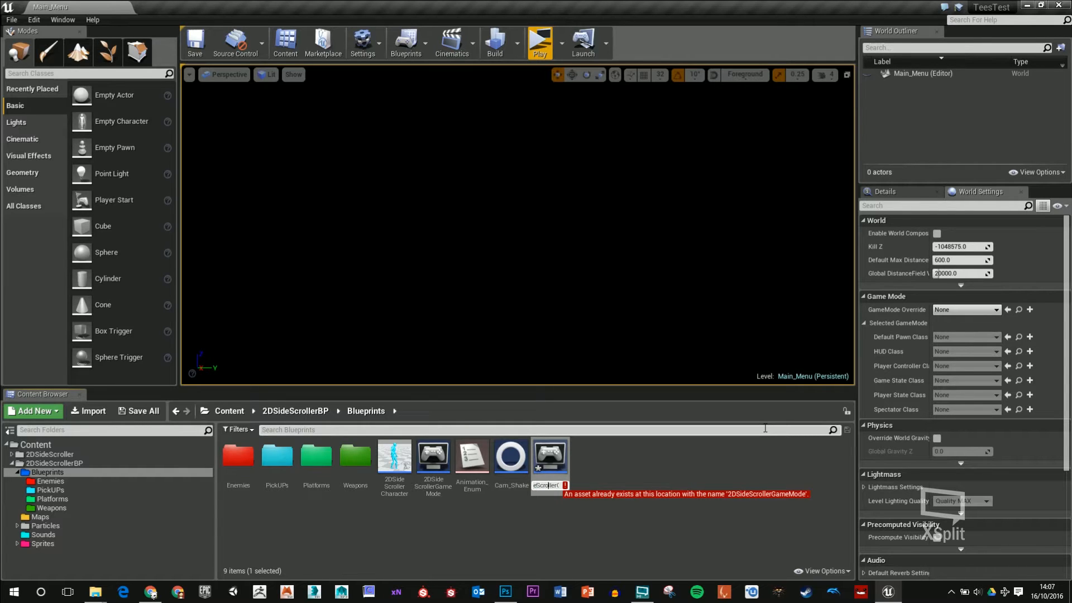
key("BackSpace")
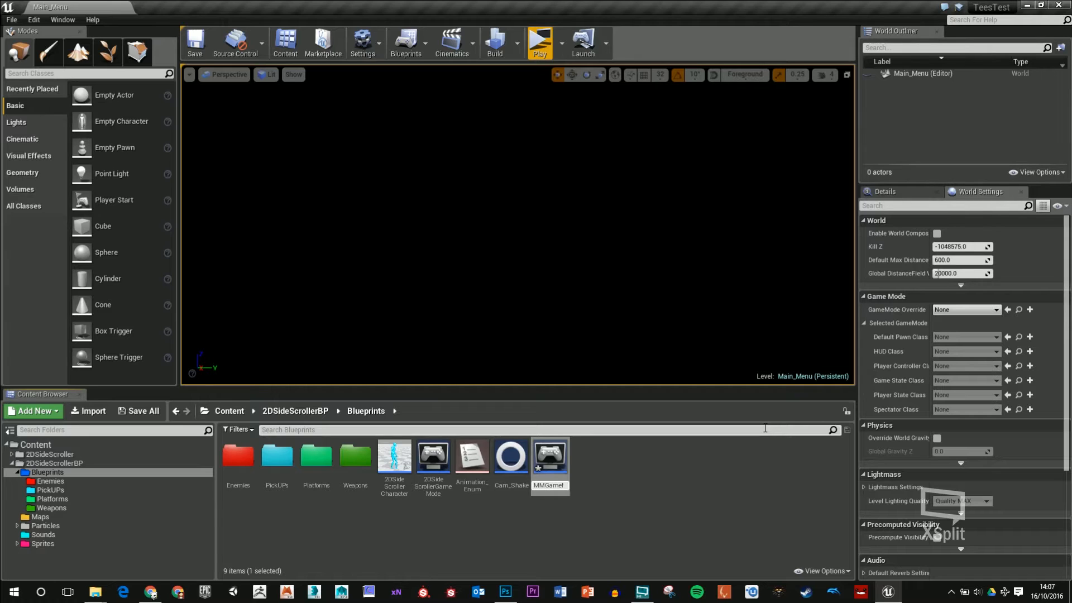
key("Return")
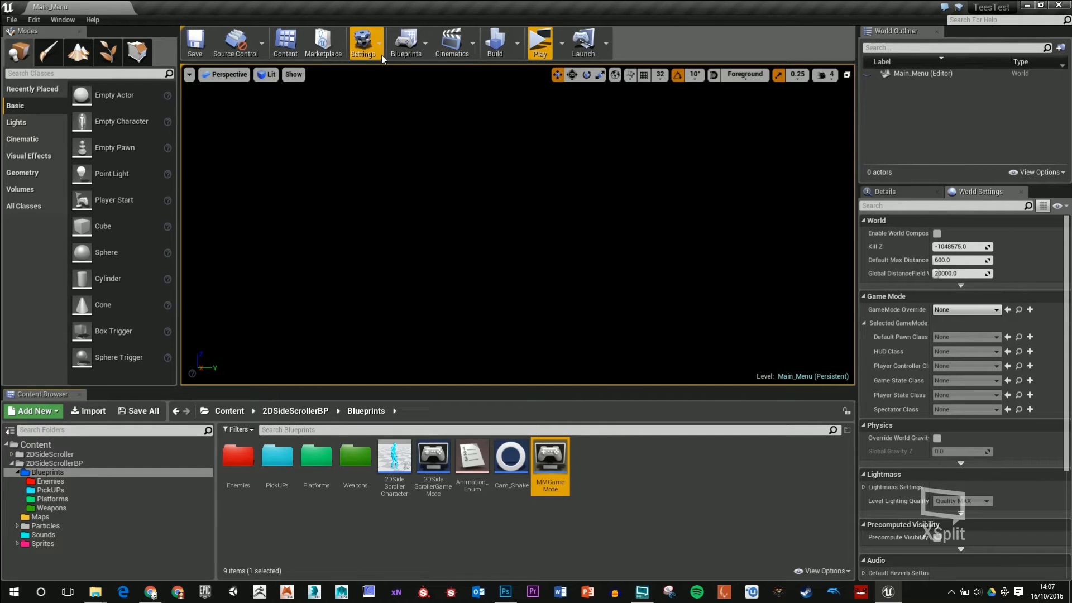
- Set the GameMode Override in the Main_Menu level's World Settings to MMGameMode
left_click(376, 51)
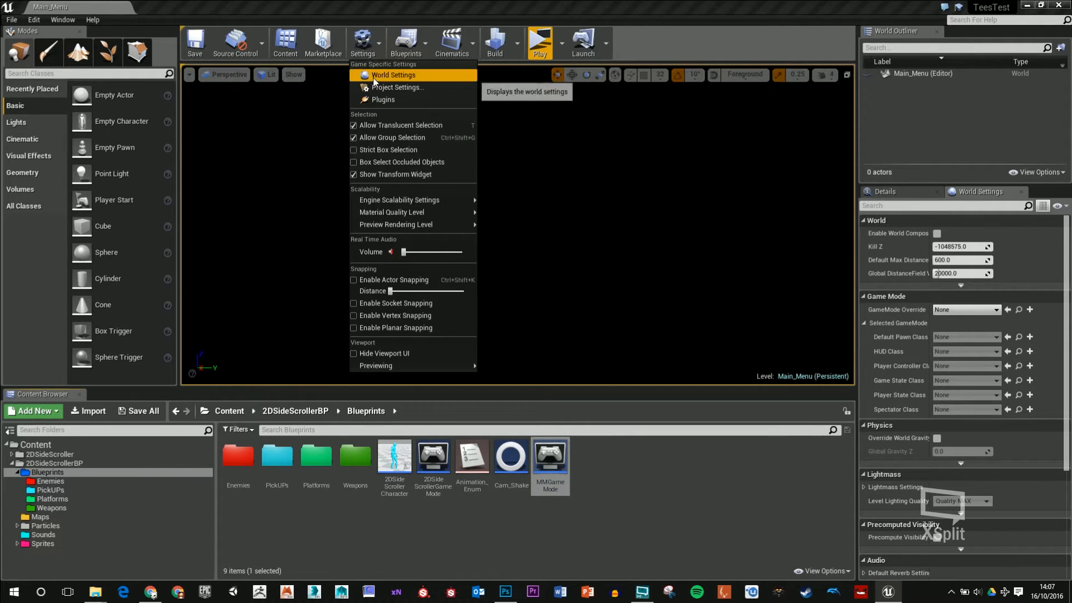
left_click(385, 78)
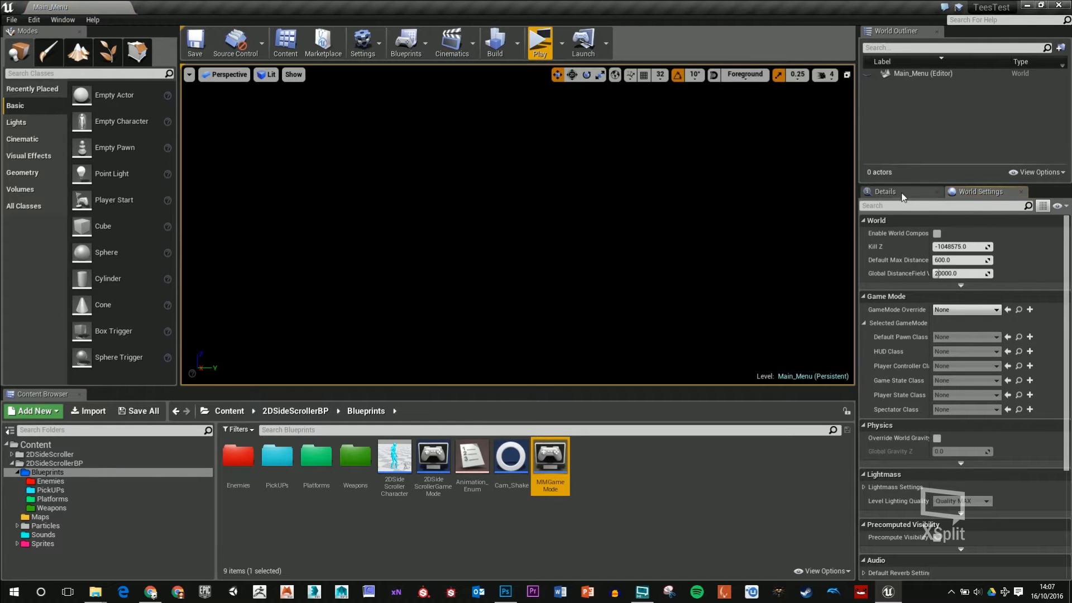
left_click(924, 193)
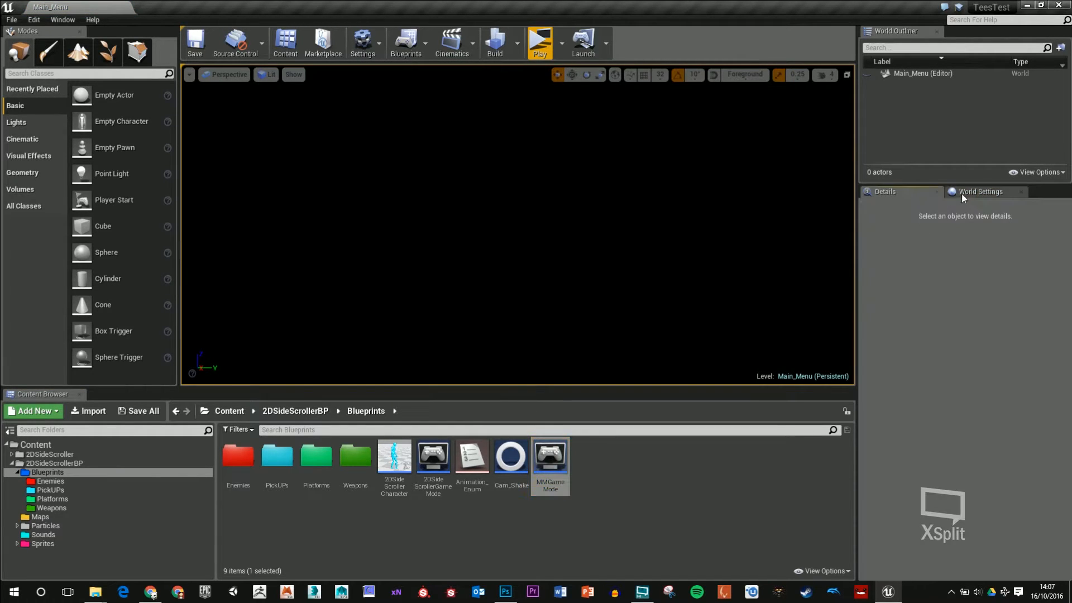
left_click(985, 192)
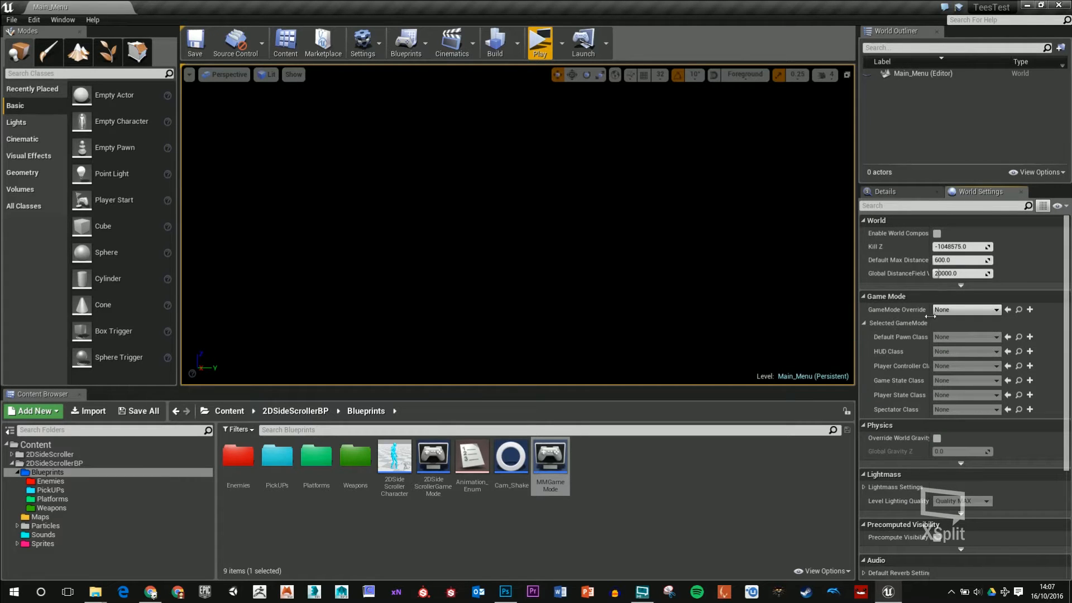
left_click(962, 310)
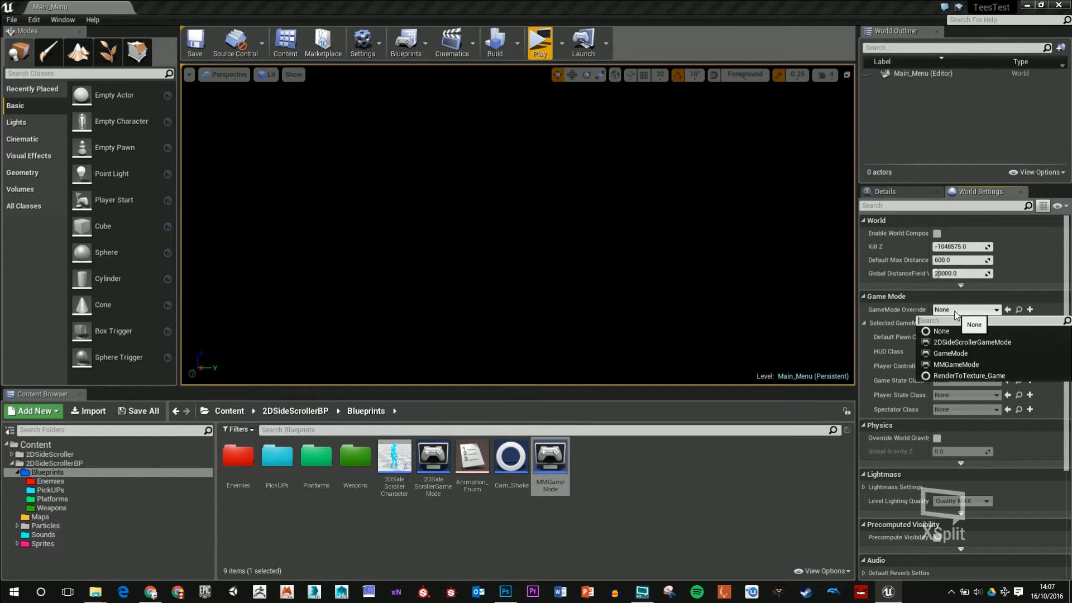
left_click(965, 366)
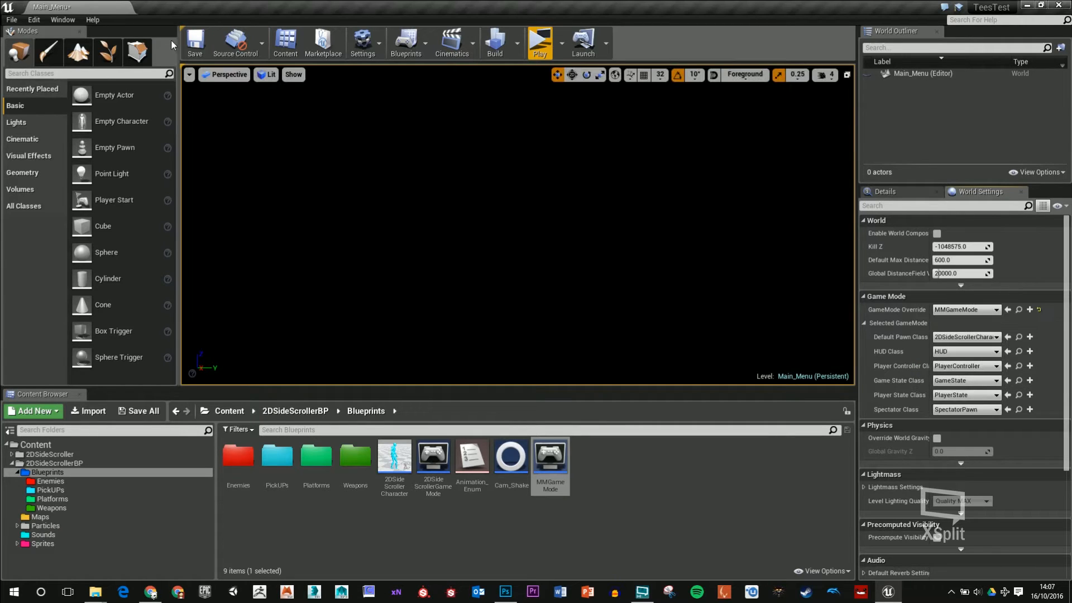
- Save the Main_Menu level and test it in a game preview
left_click(195, 42)
left_click(539, 43)
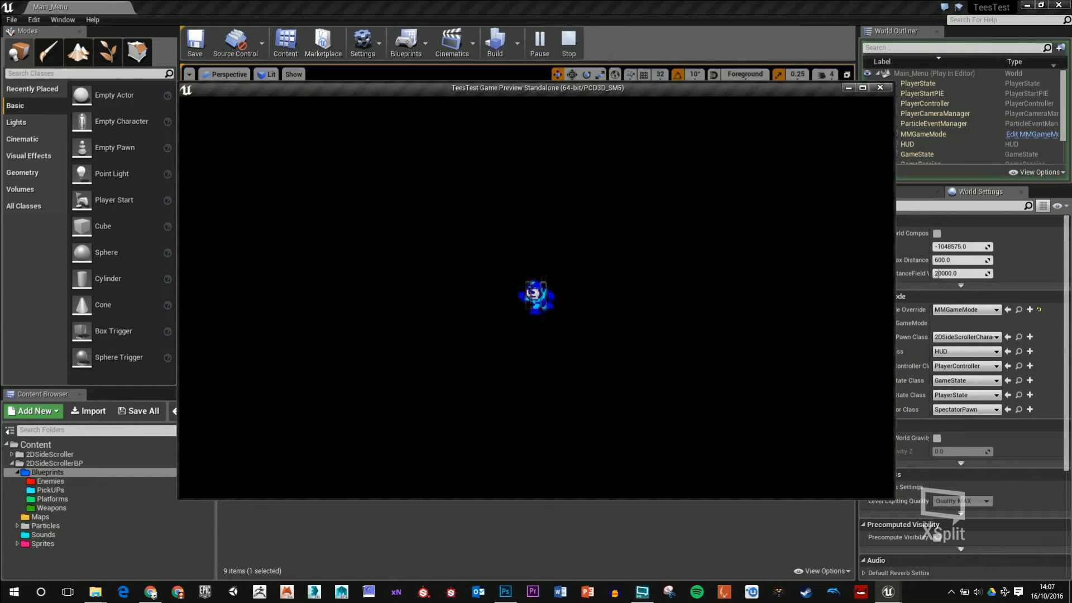
key("Escape")
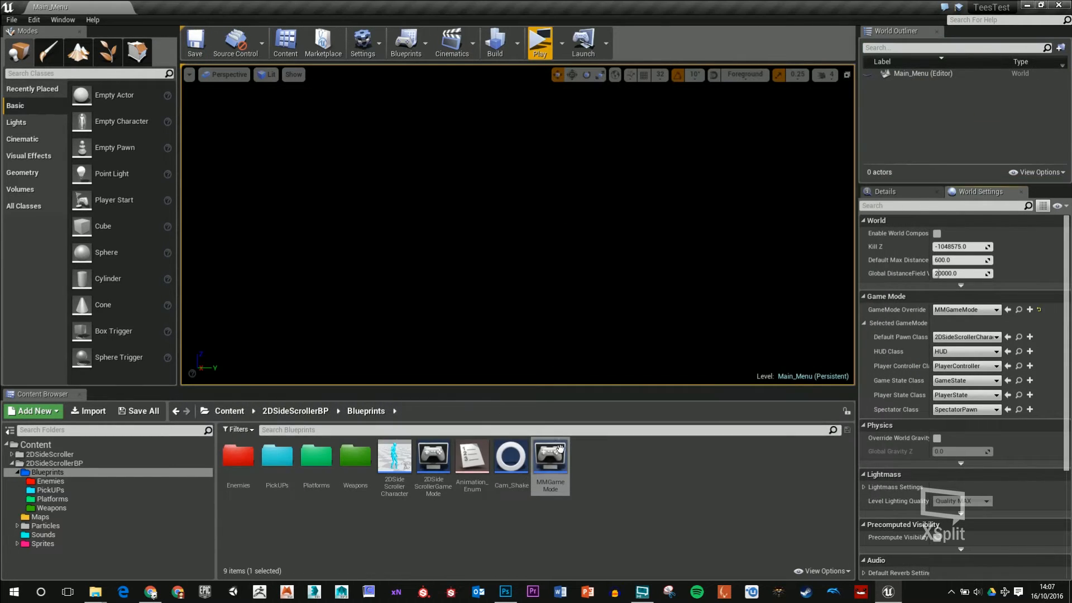
- Set the Default Pawn Class of MMGameMode to None, compile and save it, and check the level in a game preview
double_click(558, 467)
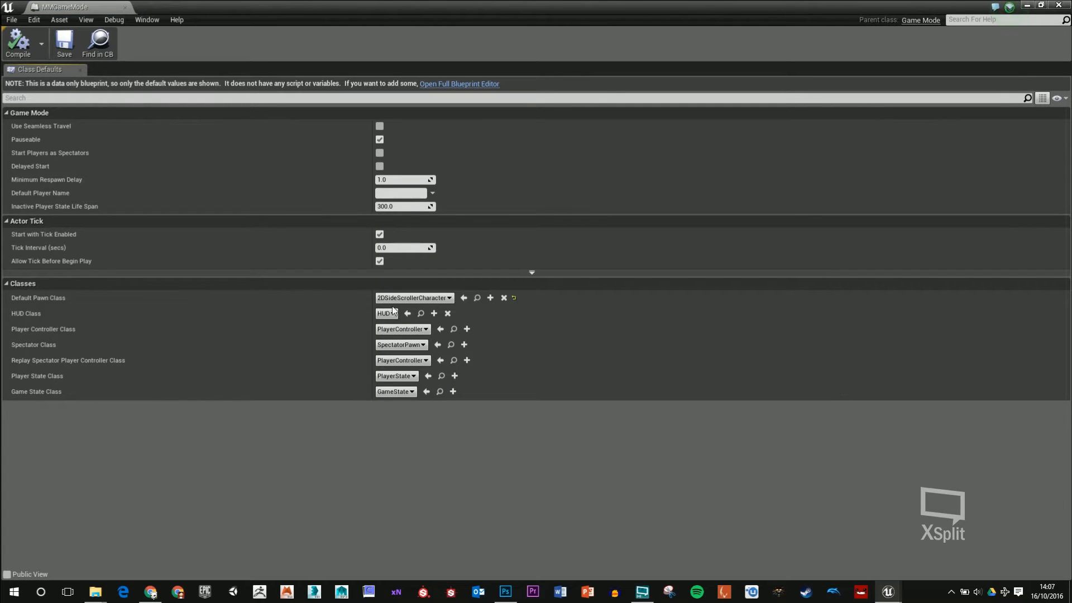
left_click(414, 297)
left_click(411, 321)
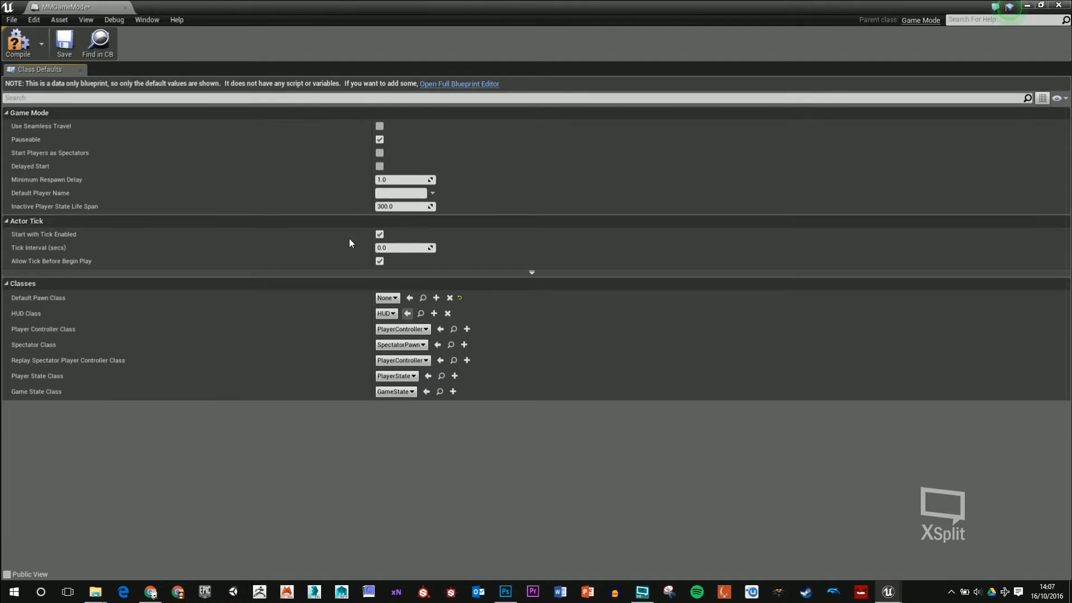
left_click(20, 49)
left_click(60, 47)
left_click(125, 7)
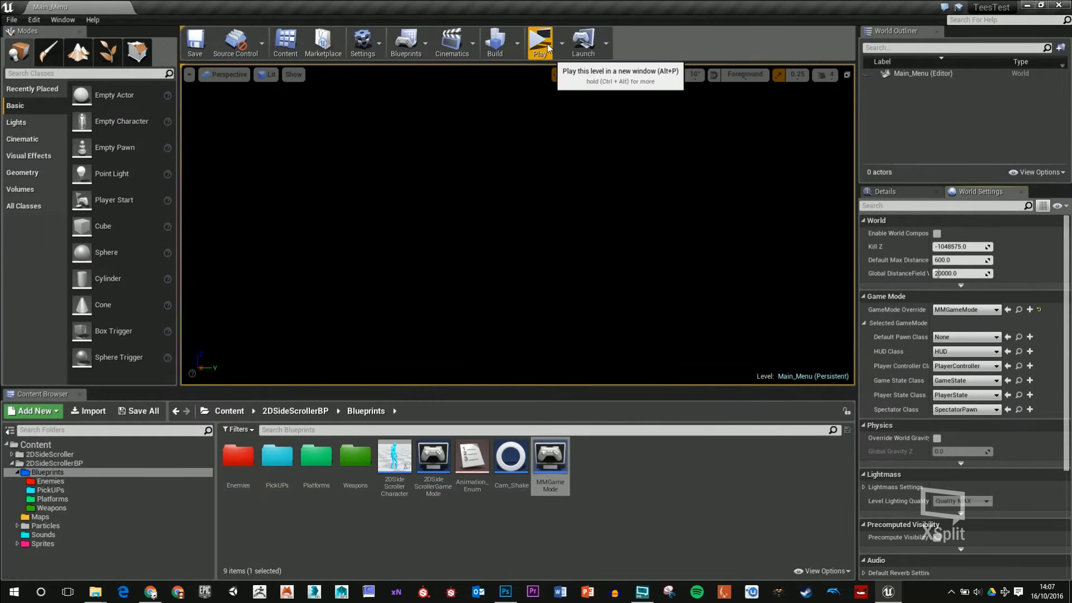
left_click(548, 48)
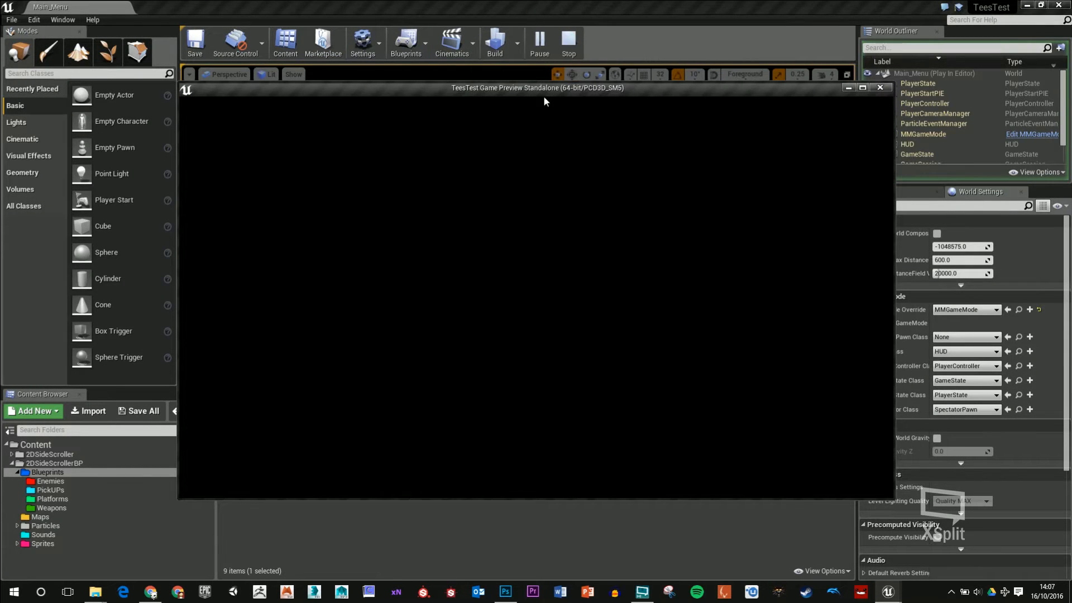
key("Escape")
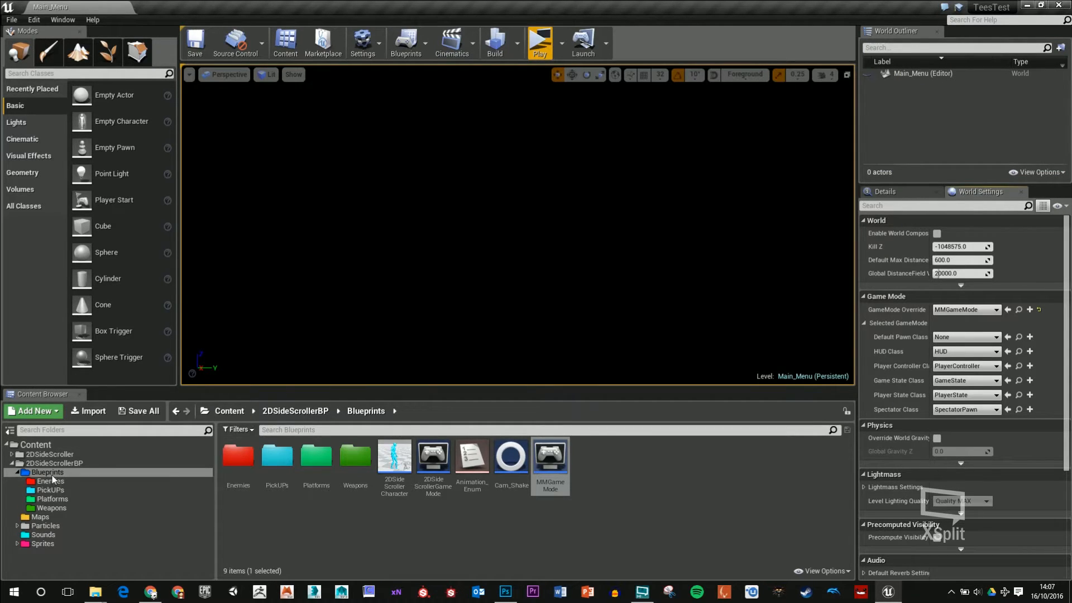
- Create a folder named Interface inside the Blueprints folder
right_click(631, 473)
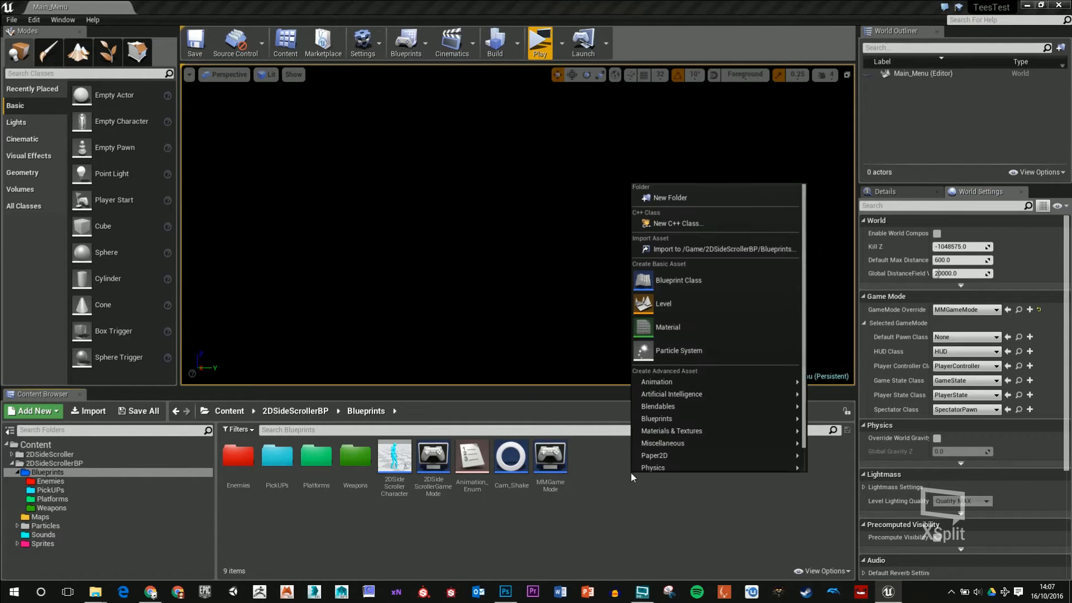
left_click(691, 197)
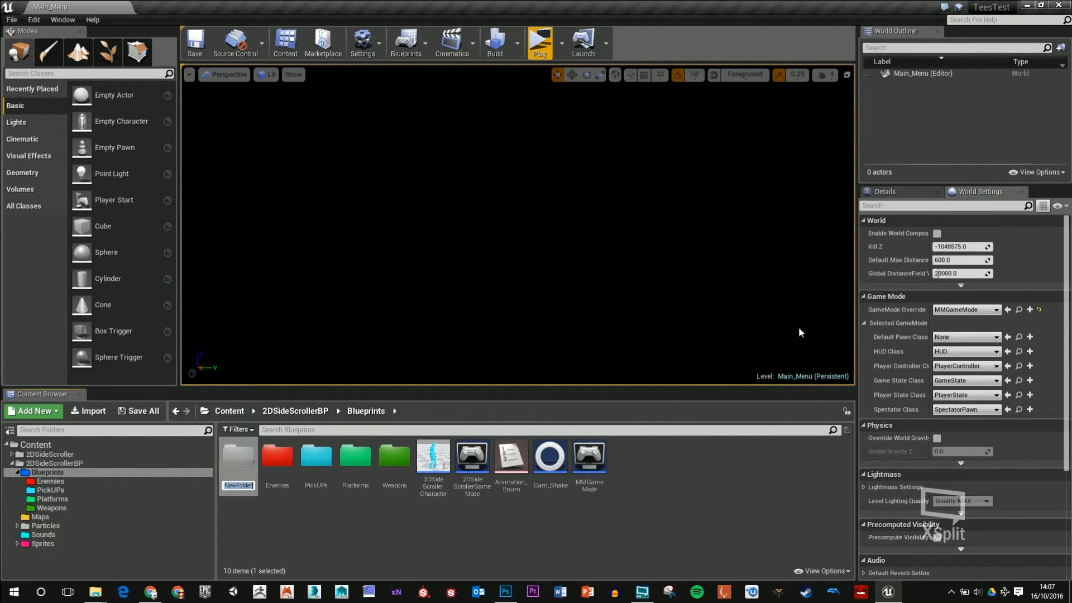
key("BackSpace")
type("Interface")
key("Return")
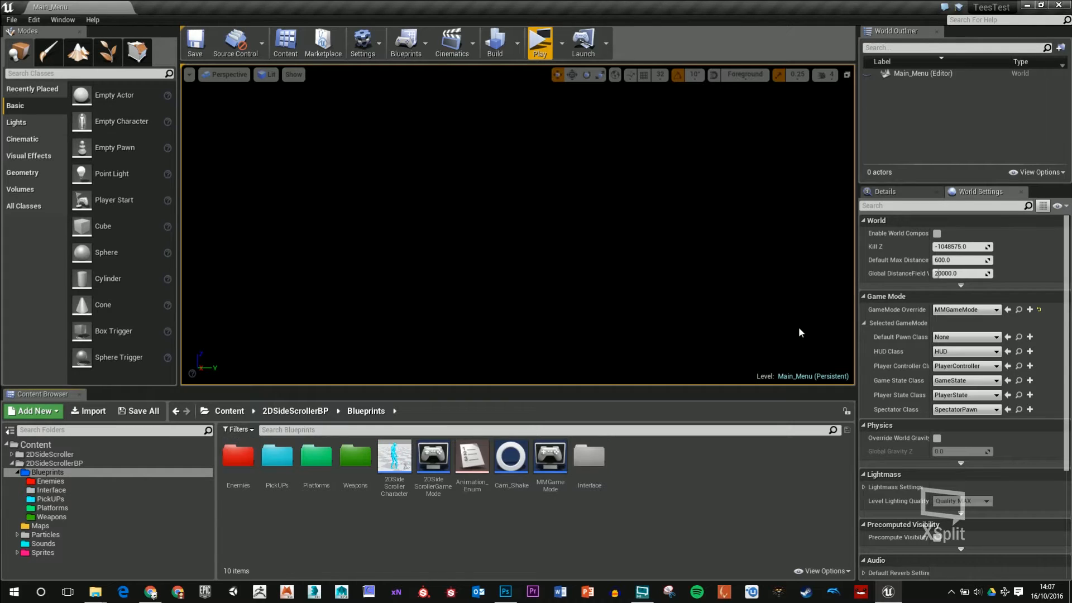
- Create a Widget Blueprint named MM_Widget inside the Interface folder
double_click(599, 466)
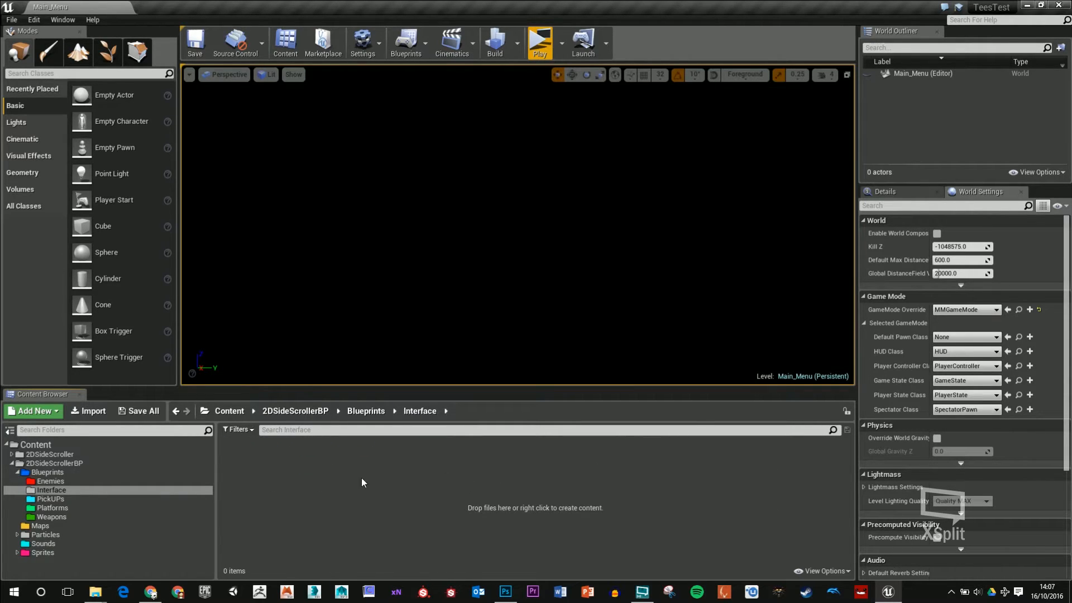
right_click(340, 471)
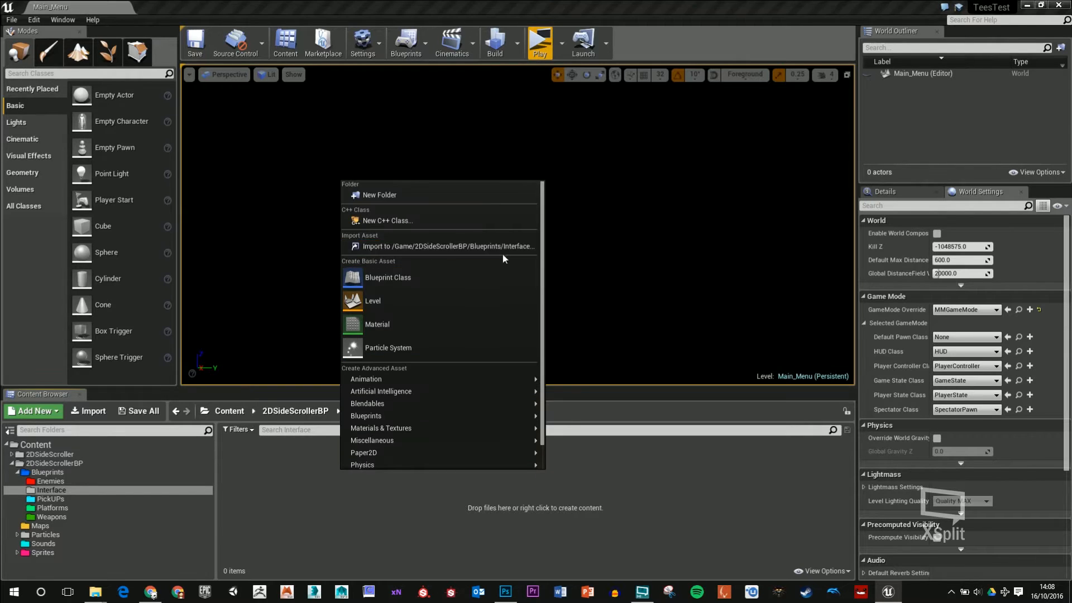
scroll(521, 287, "down", 2)
scroll(522, 286, "up", 2)
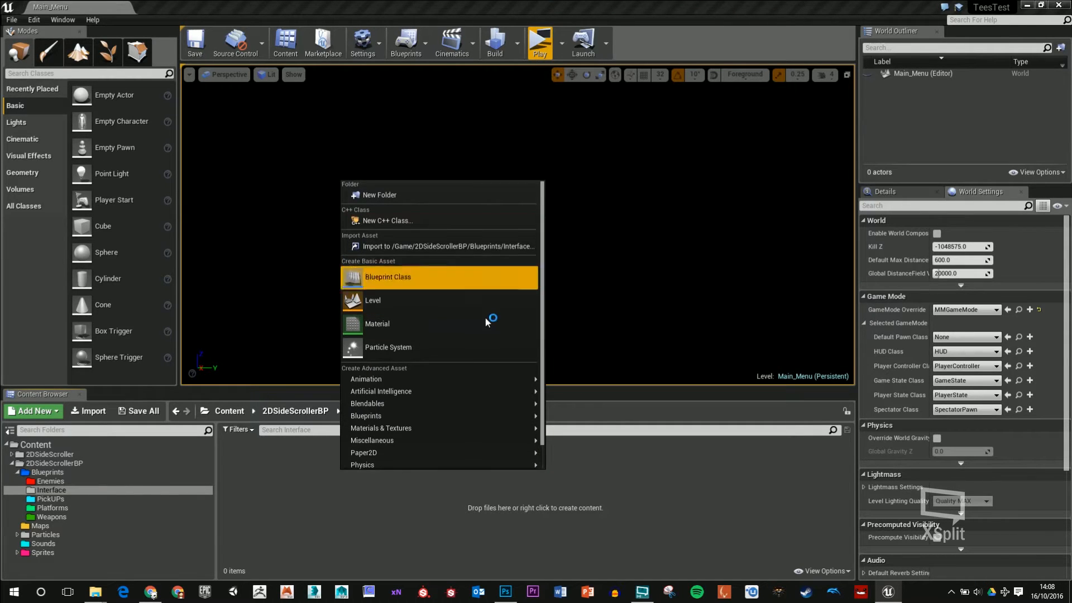
scroll(483, 329, "down", 2)
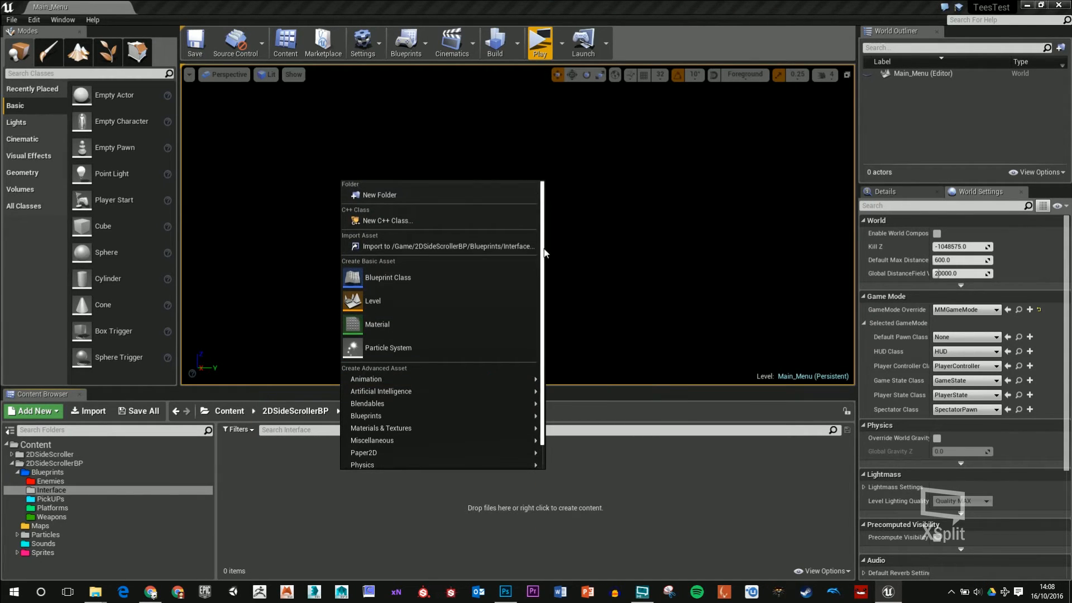
left_click_drag(541, 268, 544, 194)
scroll(456, 327, "down", 2)
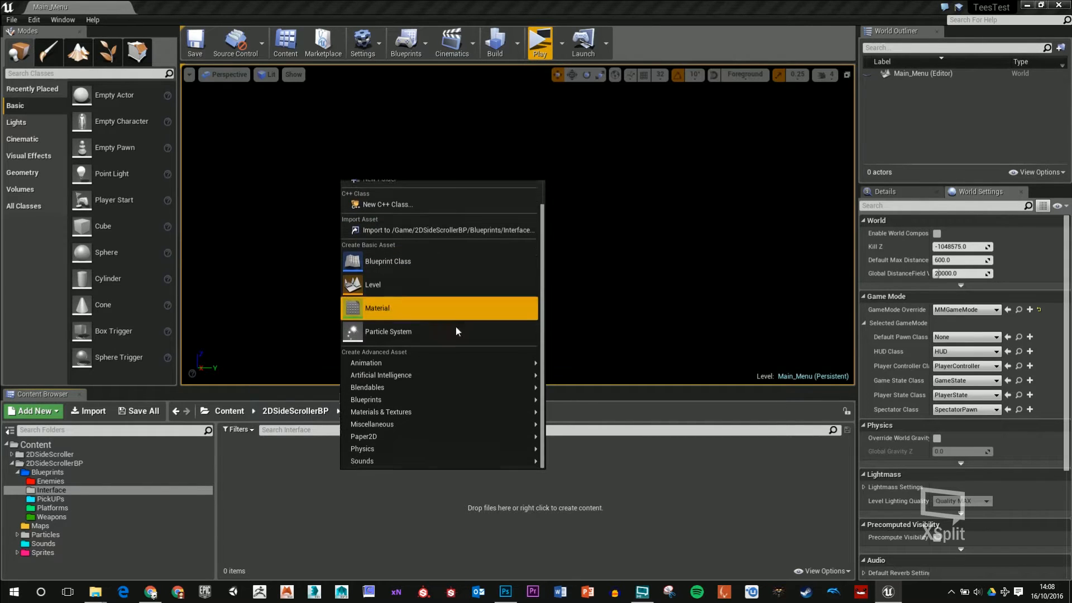
mouse_move(387, 461)
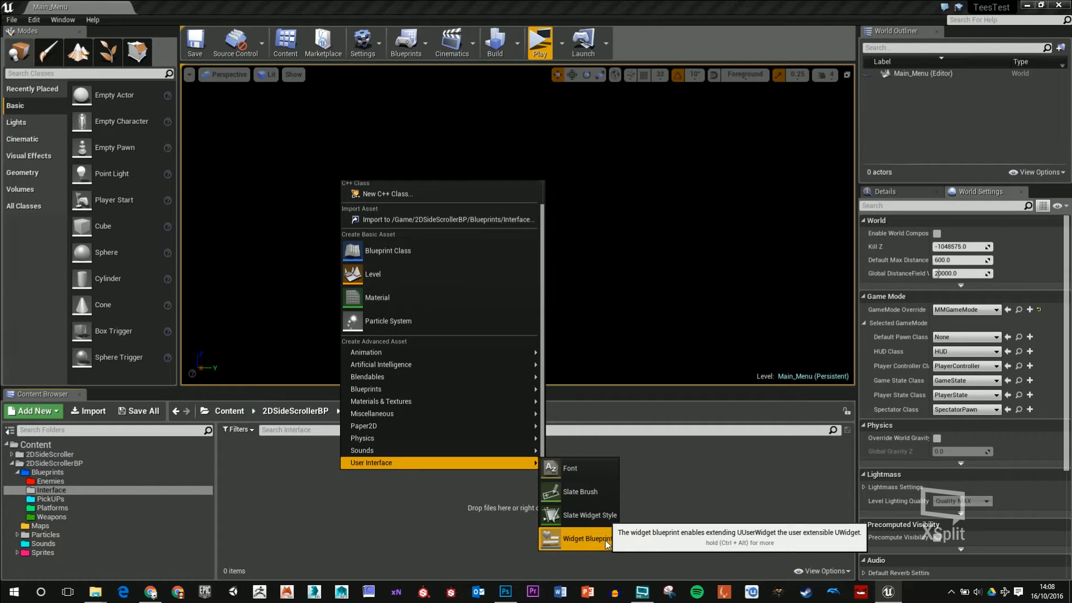
left_click(581, 539)
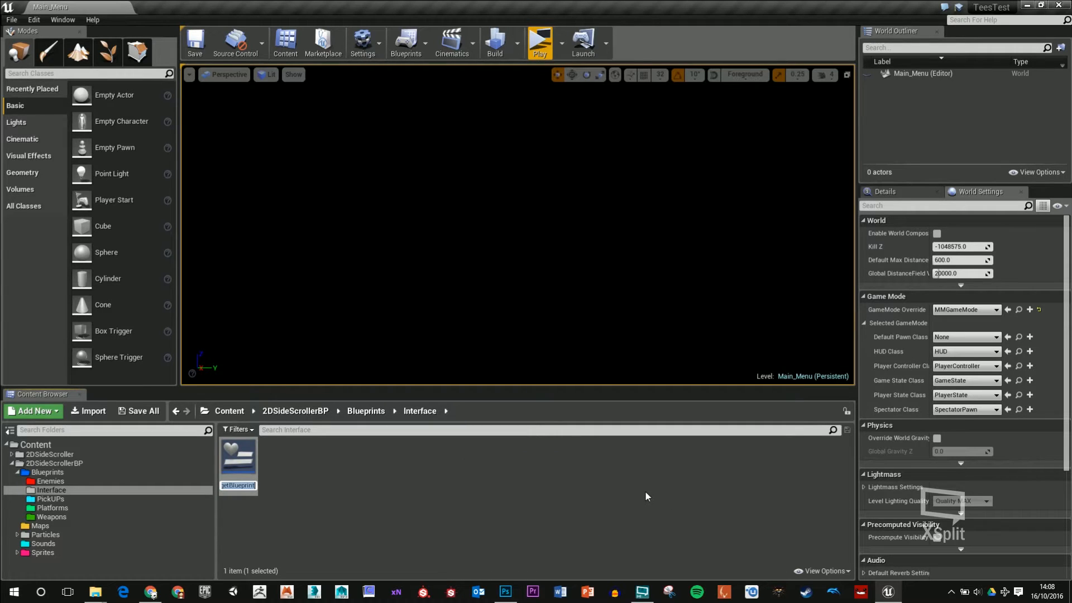
type("MM_Widget")
key("Return")
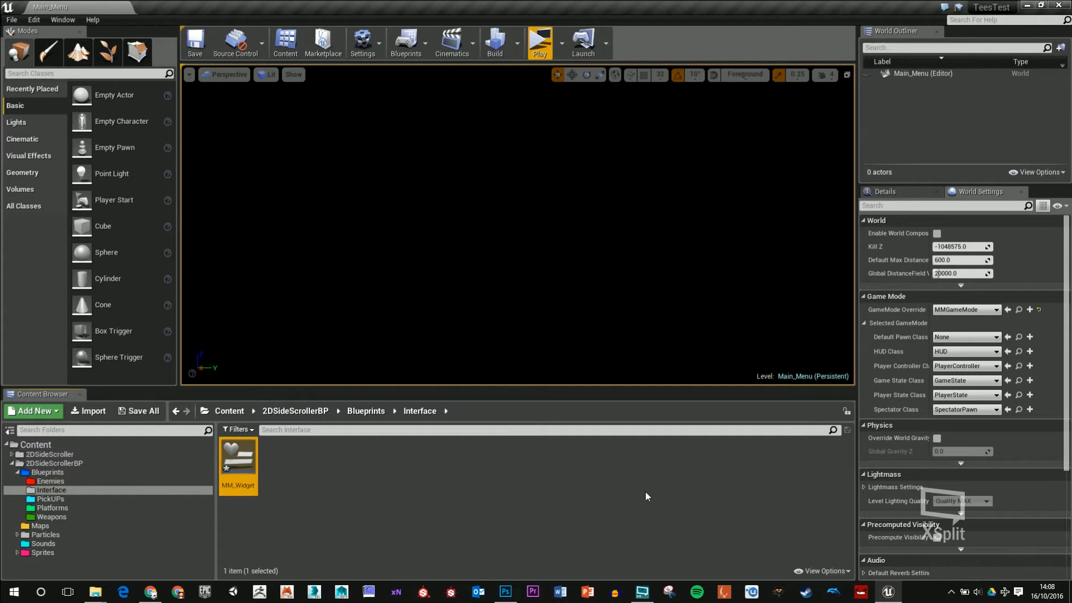
- Open MM_Widget and look over its event graph, its designer view and the Canvas Panel's properties
double_click(246, 470)
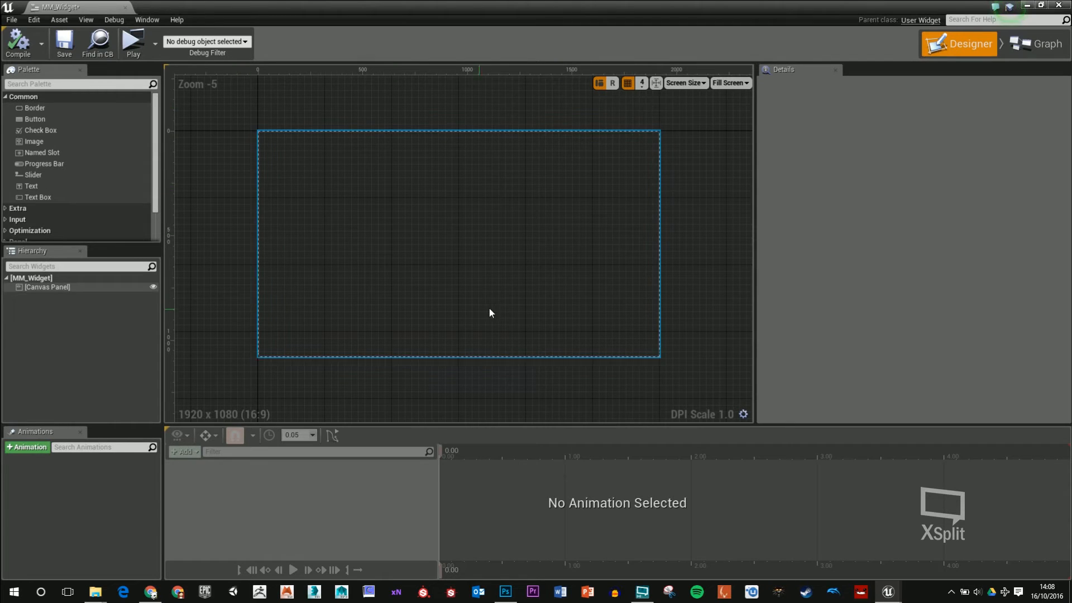
left_click(1020, 51)
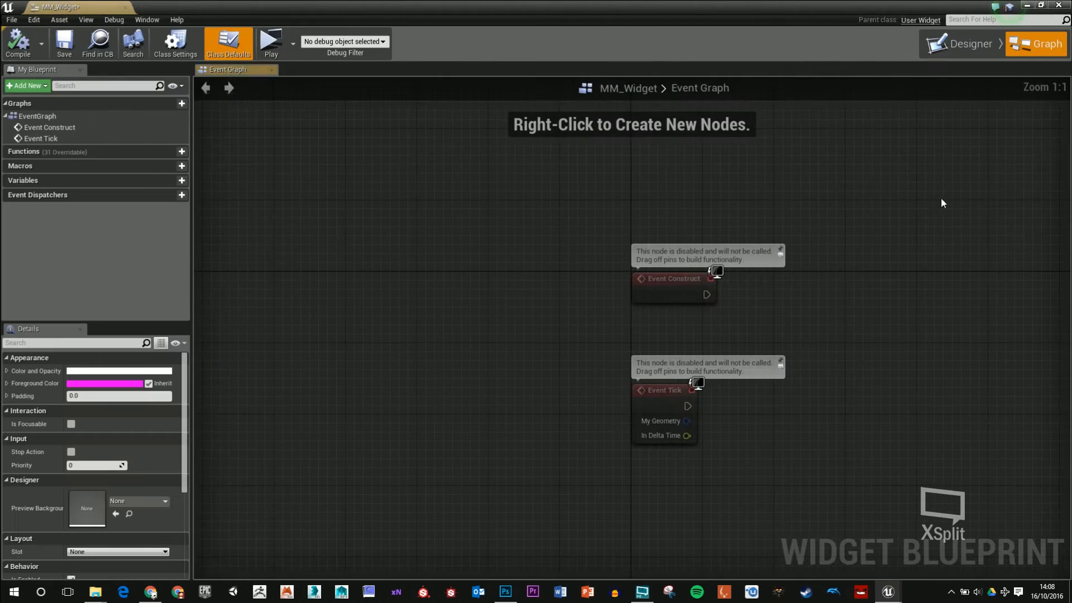
left_click(960, 47)
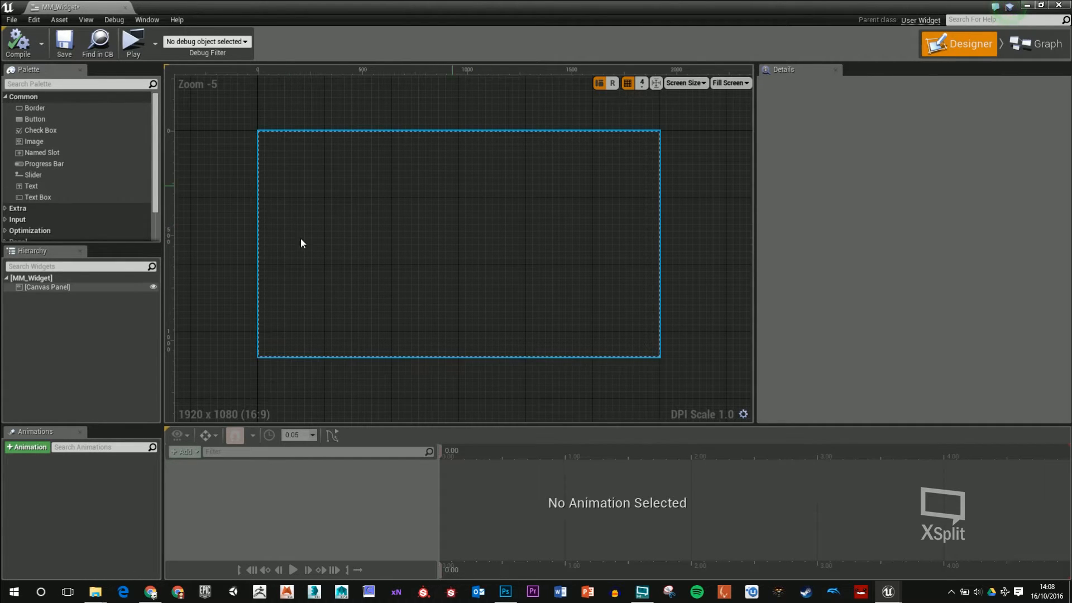
left_click(49, 287)
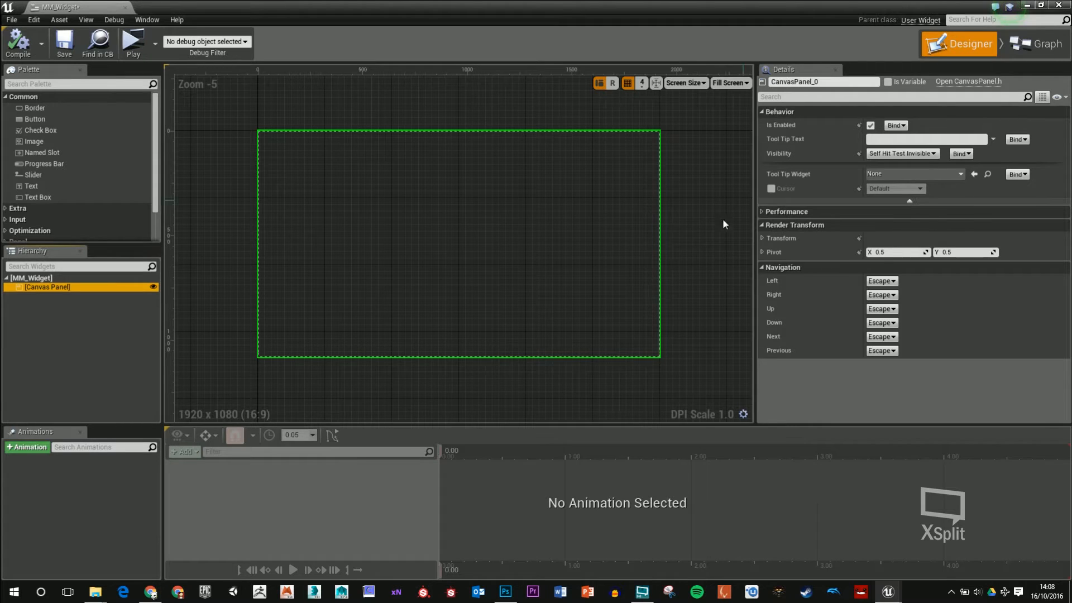
- In Photoshop, return the Untitled-2 document to its Move history state, show Layer 2 and fit the whole menu artwork in view
left_click(506, 591)
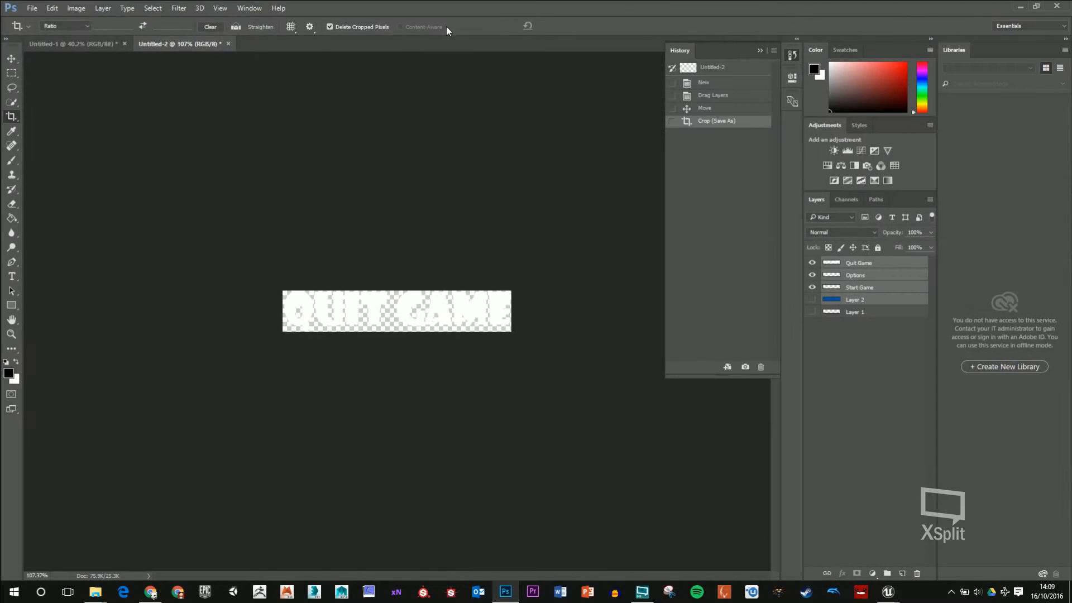
left_click(727, 96)
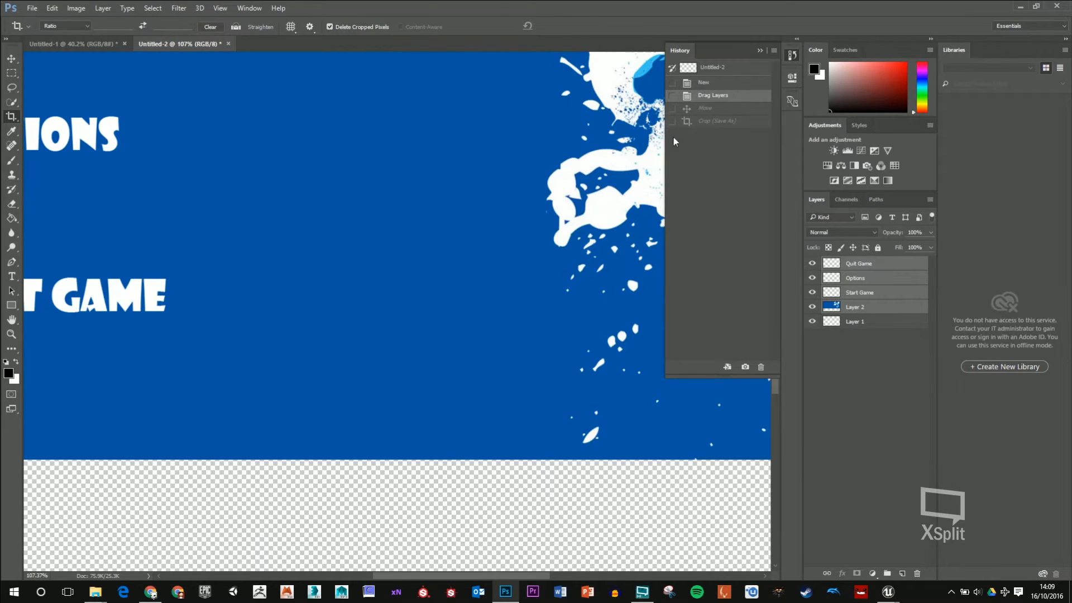
left_click(719, 108)
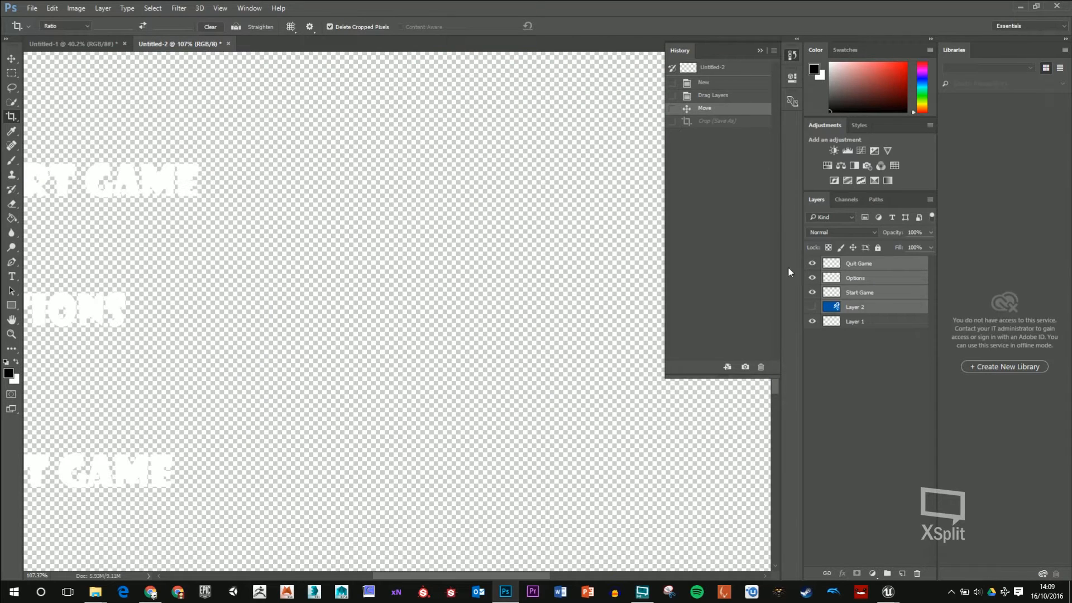
left_click(812, 307)
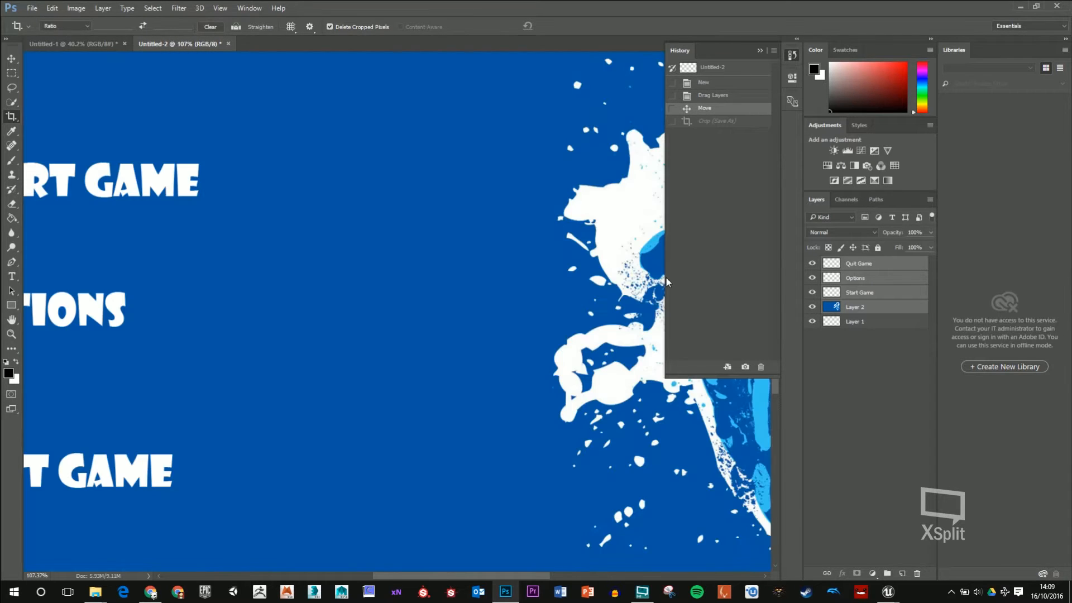
left_click(759, 51)
key("ctrl+0")
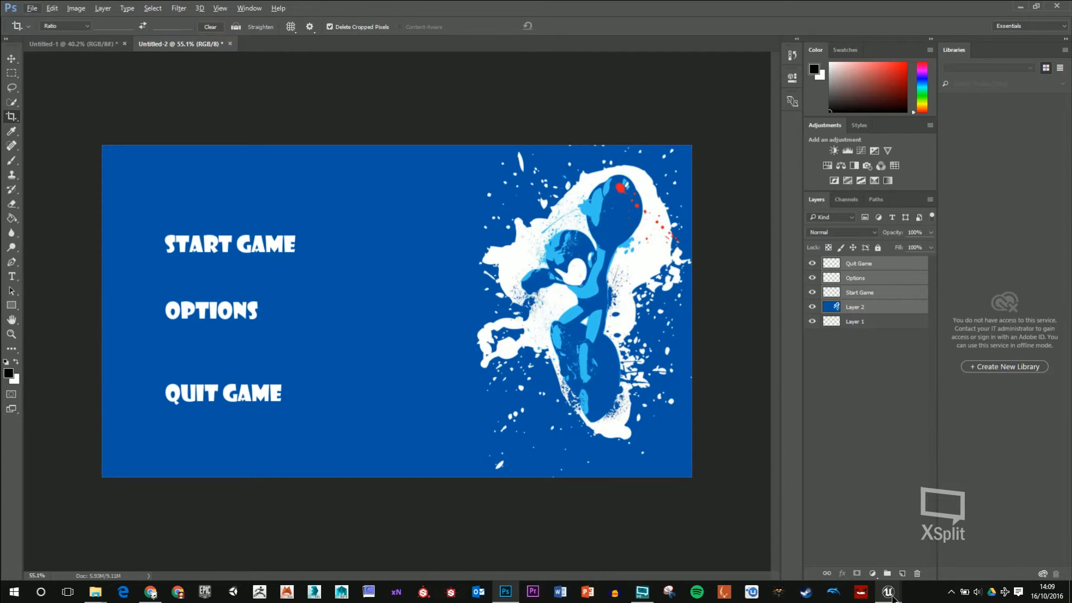
- Back in Unreal Editor, import MM_Back.png, MM_Options.png, MM_Quit.png and MM_Start.png from the TeesTEST Assets folder into the Interface folder
mouse_move(889, 593)
left_click(924, 547)
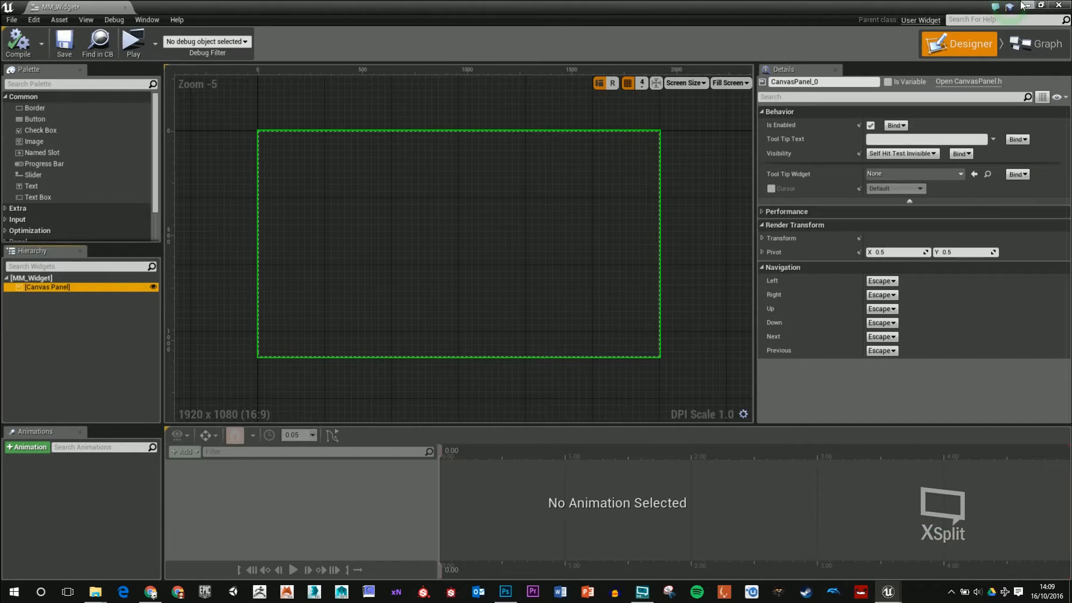
left_click(1025, 5)
right_click(339, 482)
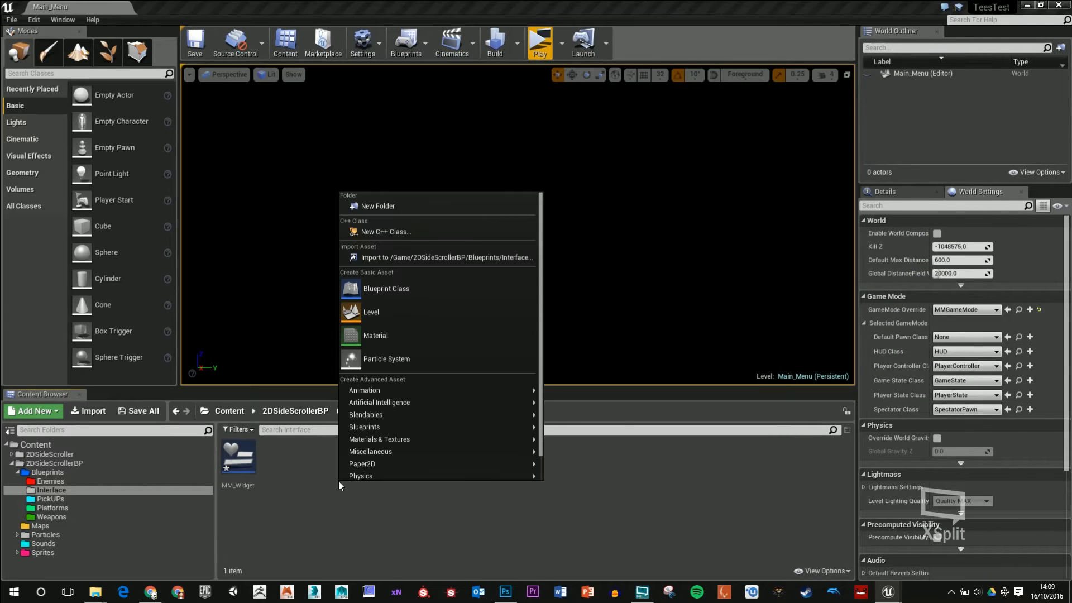
left_click(421, 259)
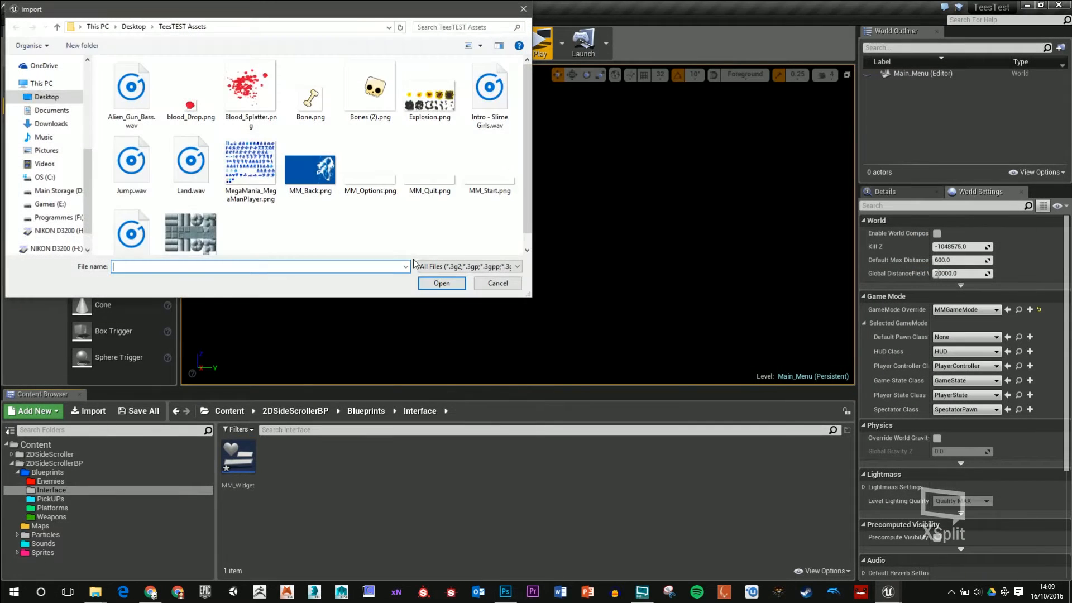
left_click(318, 170)
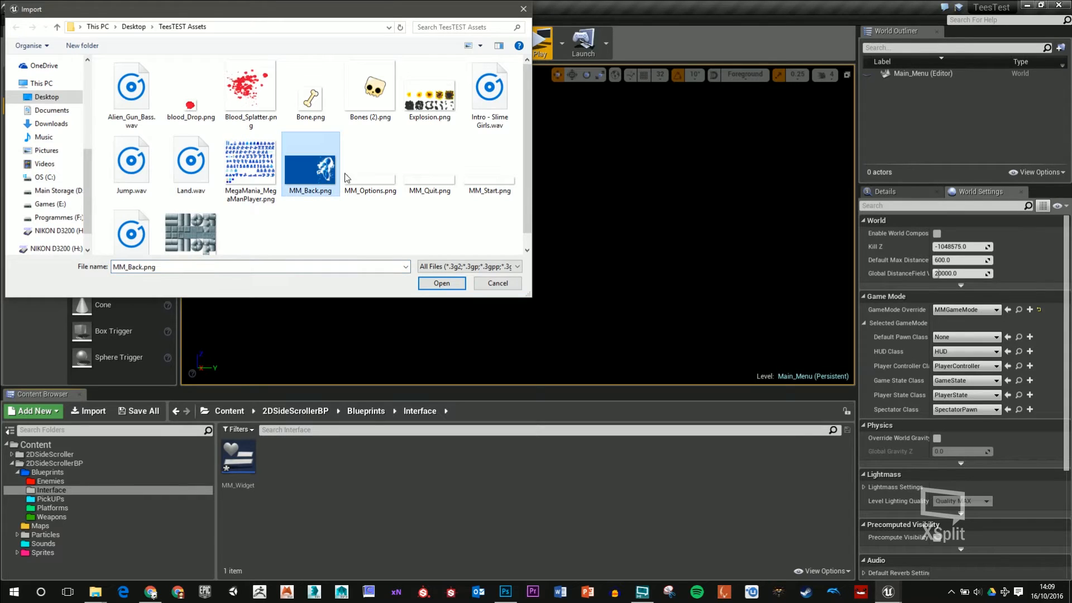
left_click(370, 172, "ctrl")
left_click(433, 175, "ctrl")
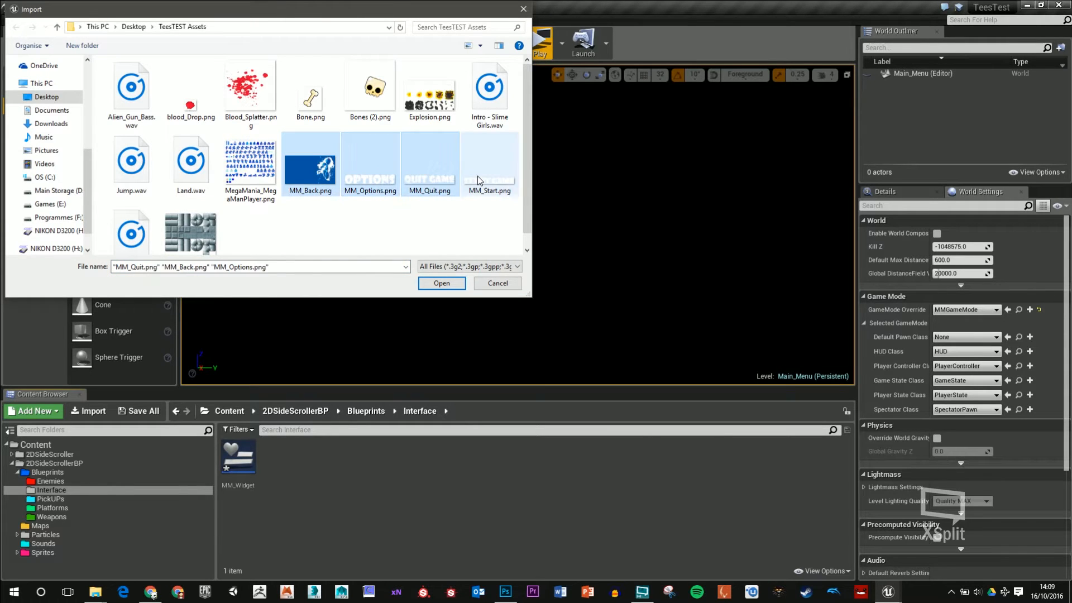
left_click(477, 178, "ctrl")
left_click(442, 283)
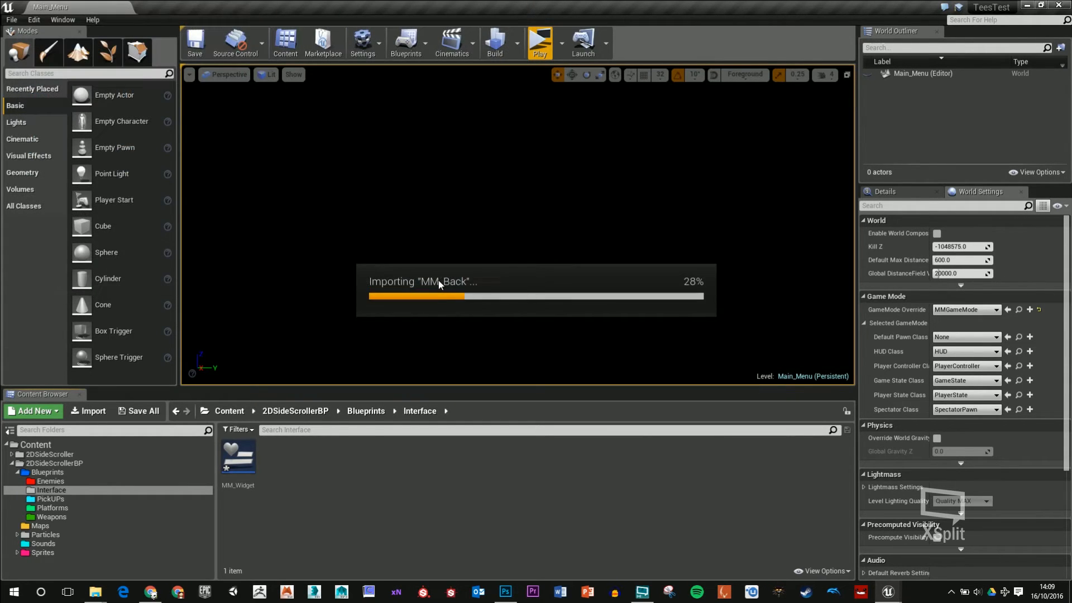
left_click(457, 482)
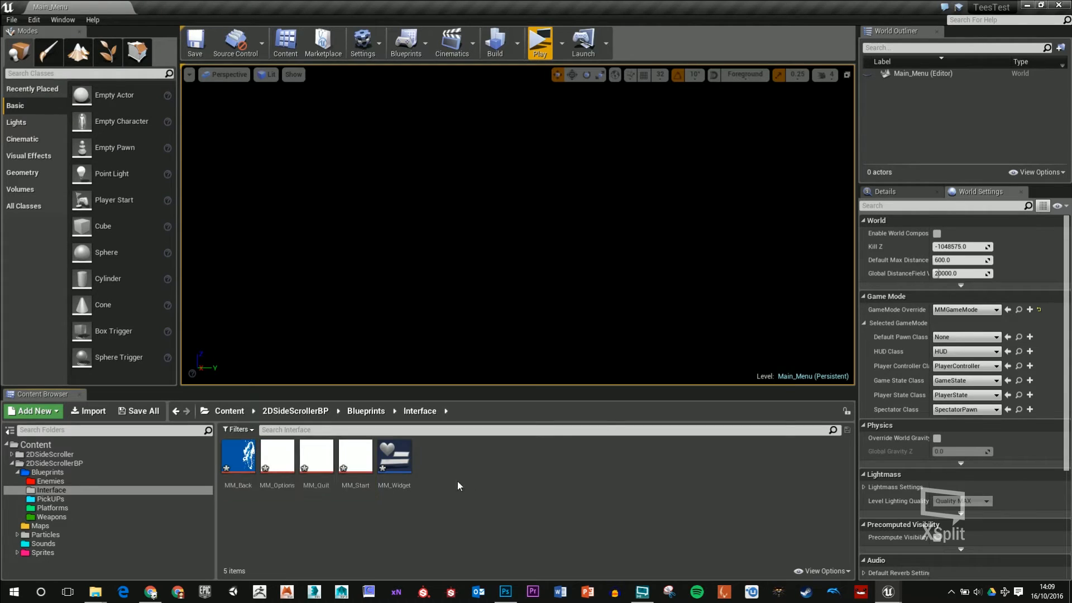
- Apply the Paper2D texture settings to the MM_Options, MM_Quit and MM_Start textures and check each one
left_click(358, 458)
left_click(316, 459)
left_click(289, 464)
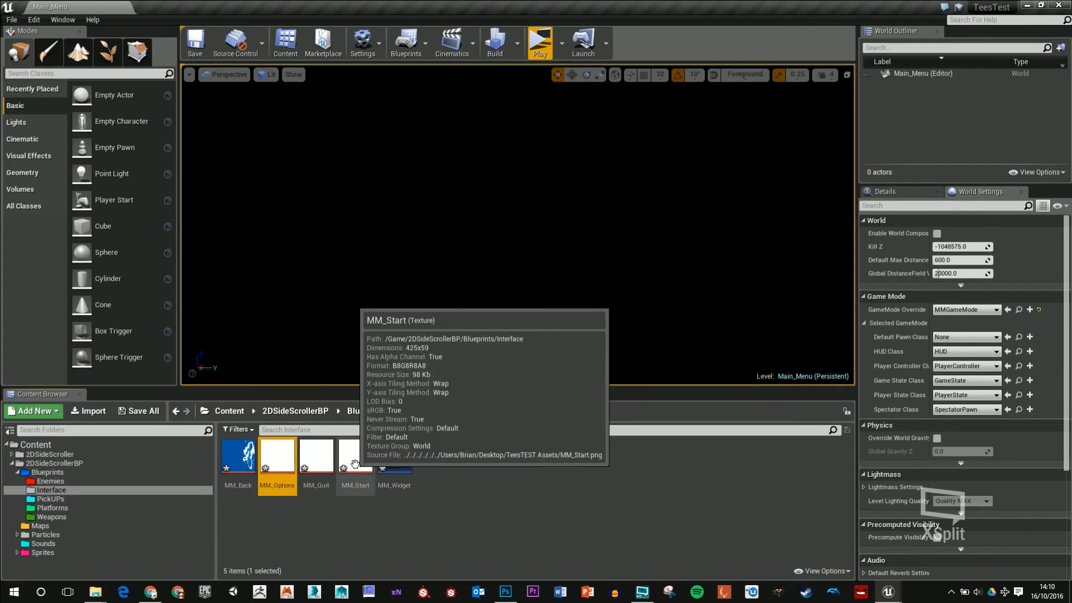
left_click(355, 464, "shift")
right_click(355, 464)
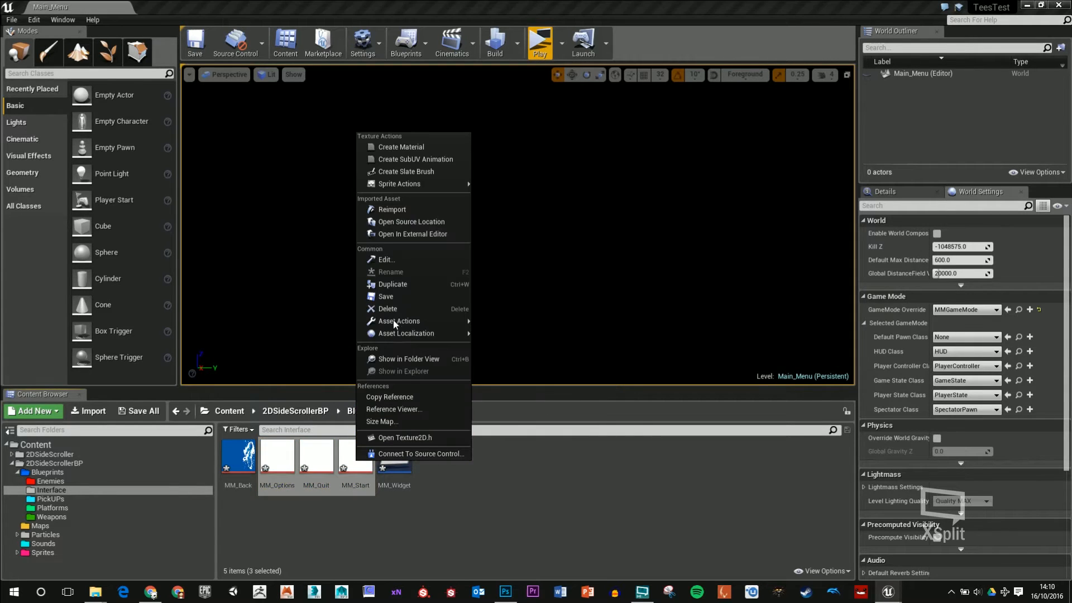
mouse_move(423, 182)
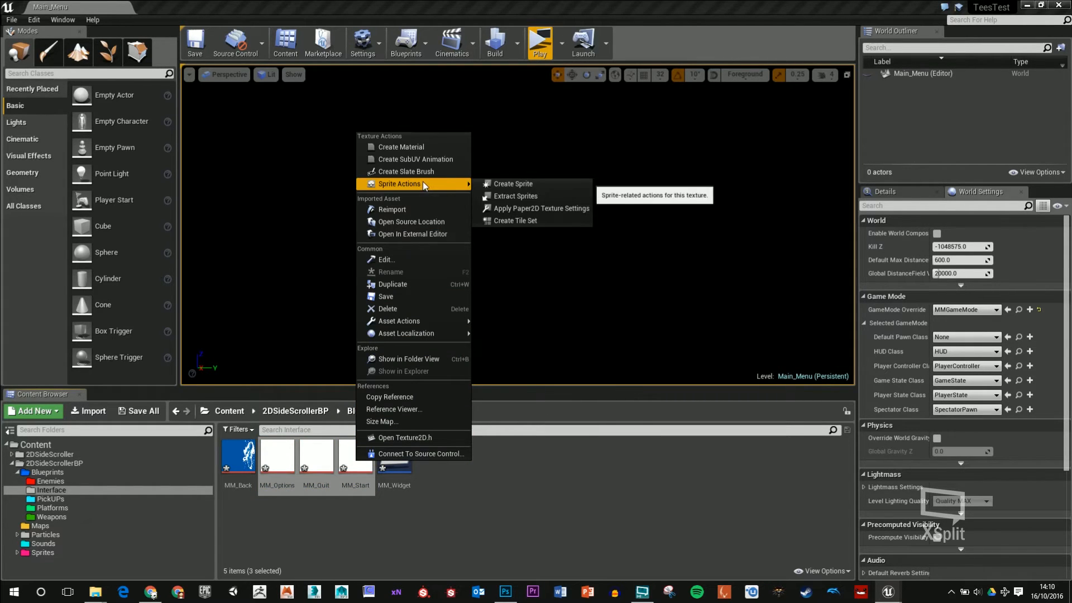
left_click(565, 210)
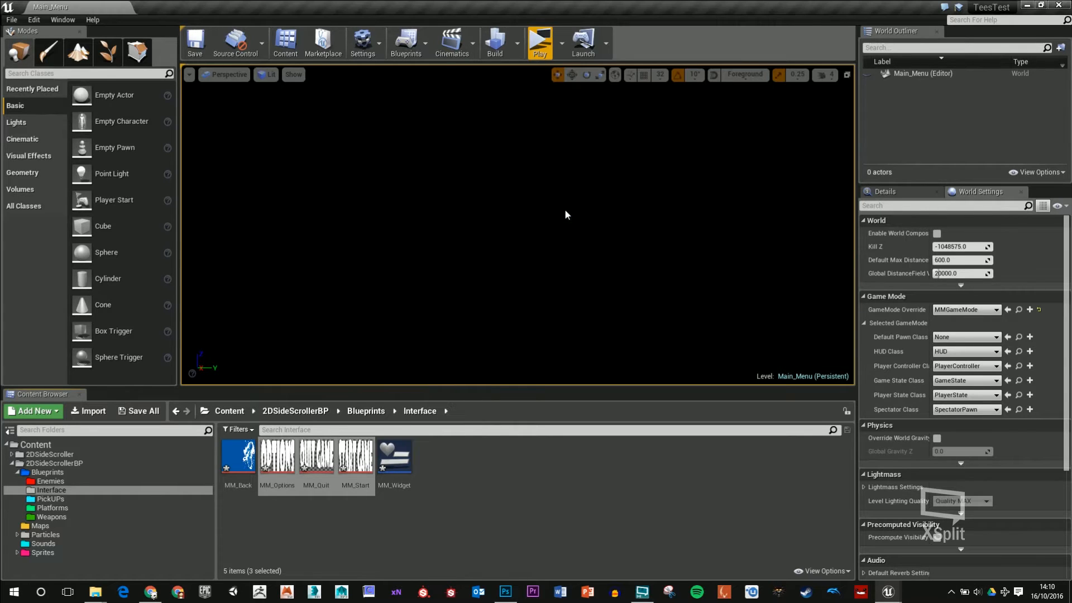
left_click(480, 512)
left_click(279, 468)
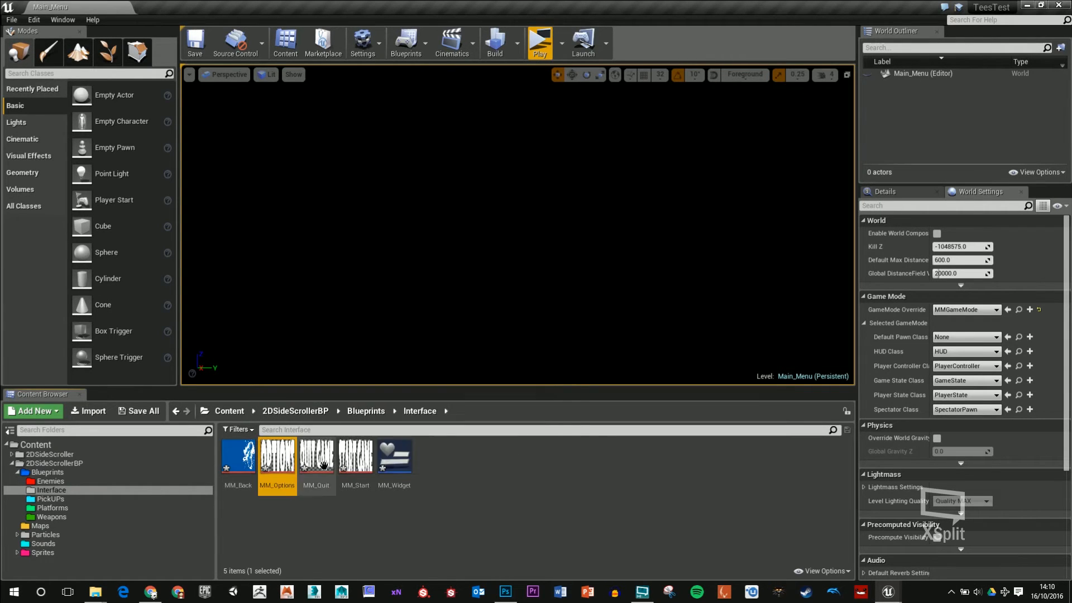
left_click(320, 467)
left_click(359, 468)
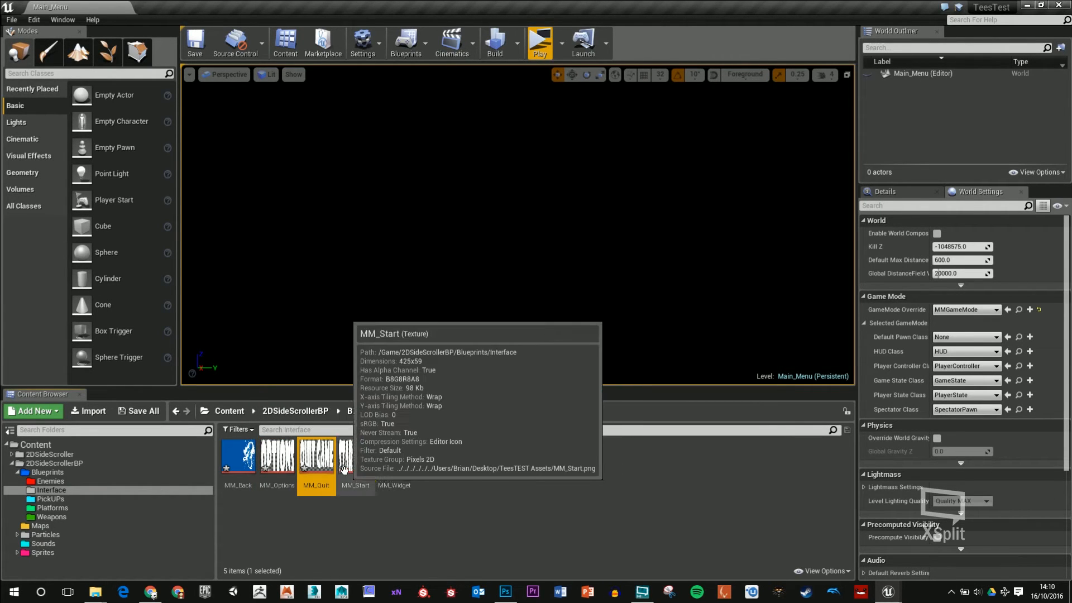
- Add an Image widget to the Canvas Panel of MM_Widget and rename it BackGround
double_click(402, 481)
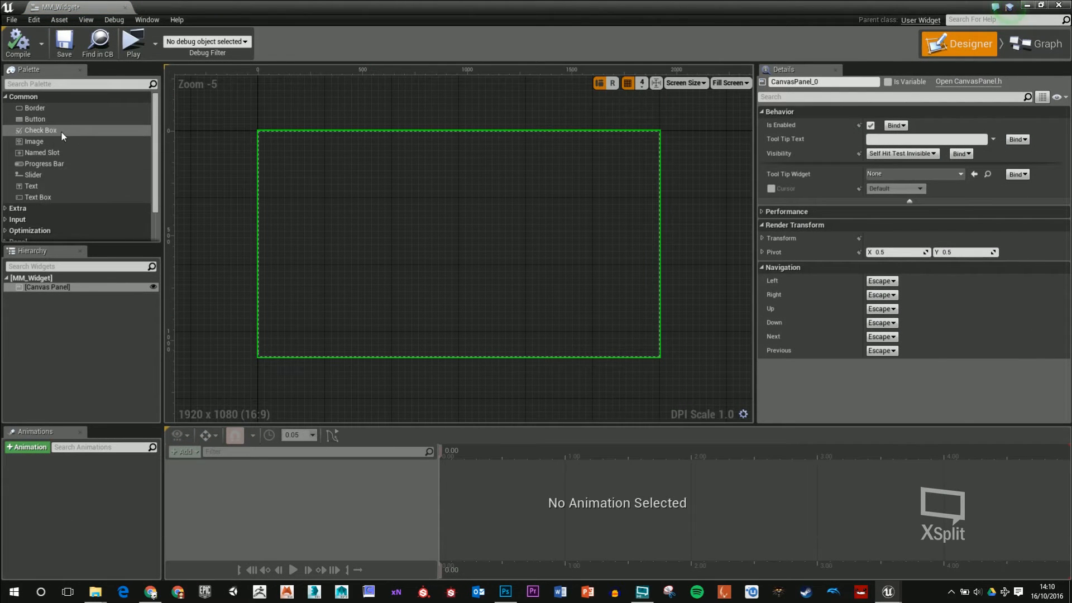
left_click_drag(50, 143, 64, 239)
left_click_drag(58, 286, 59, 290)
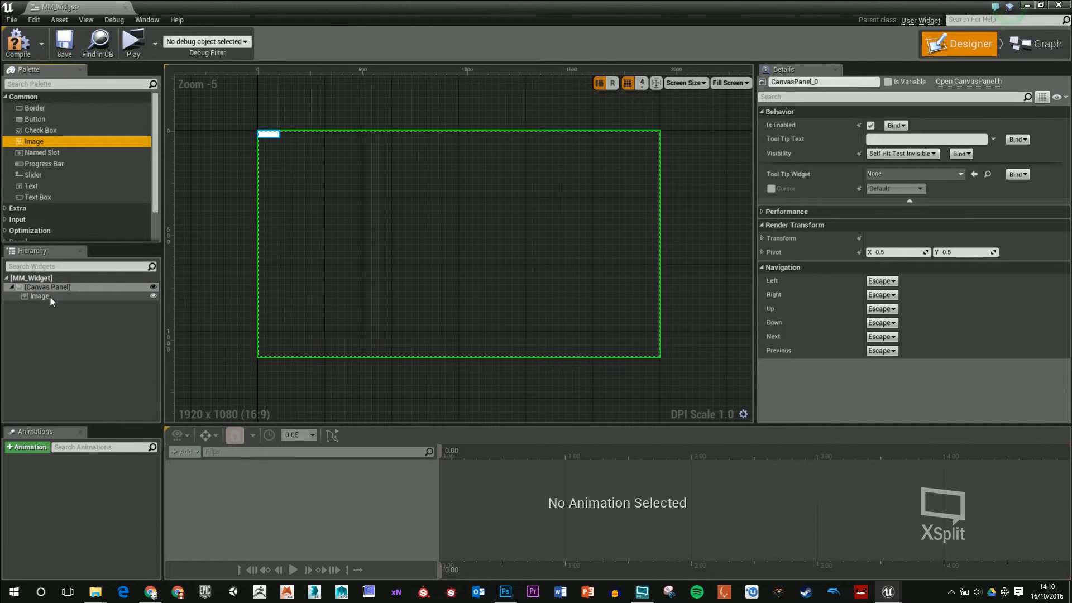
left_click(49, 296)
left_click(820, 82)
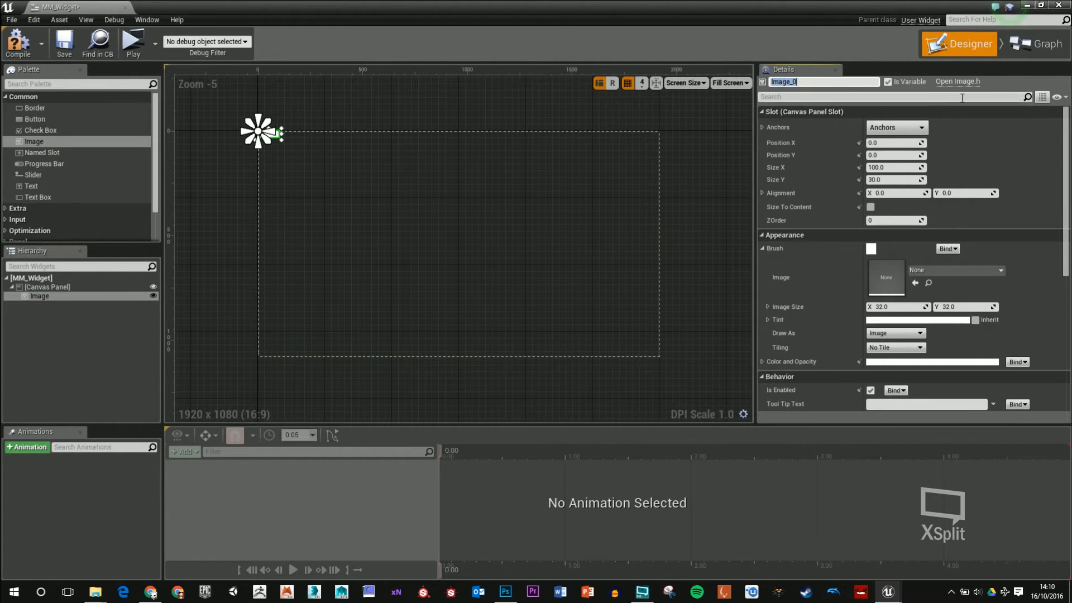
type("BackGr")
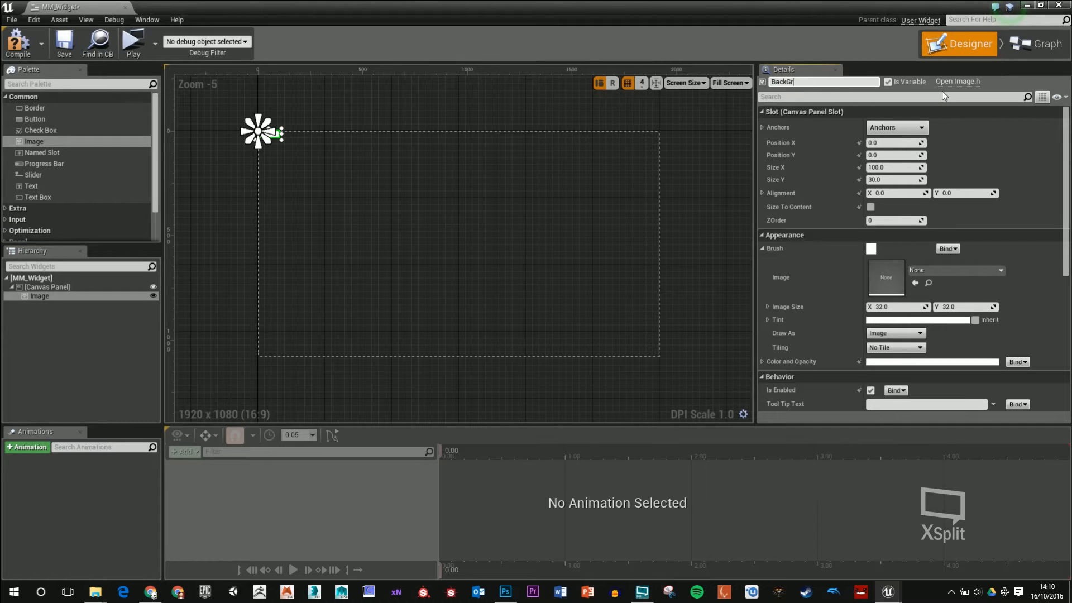
type("ound")
key("Return")
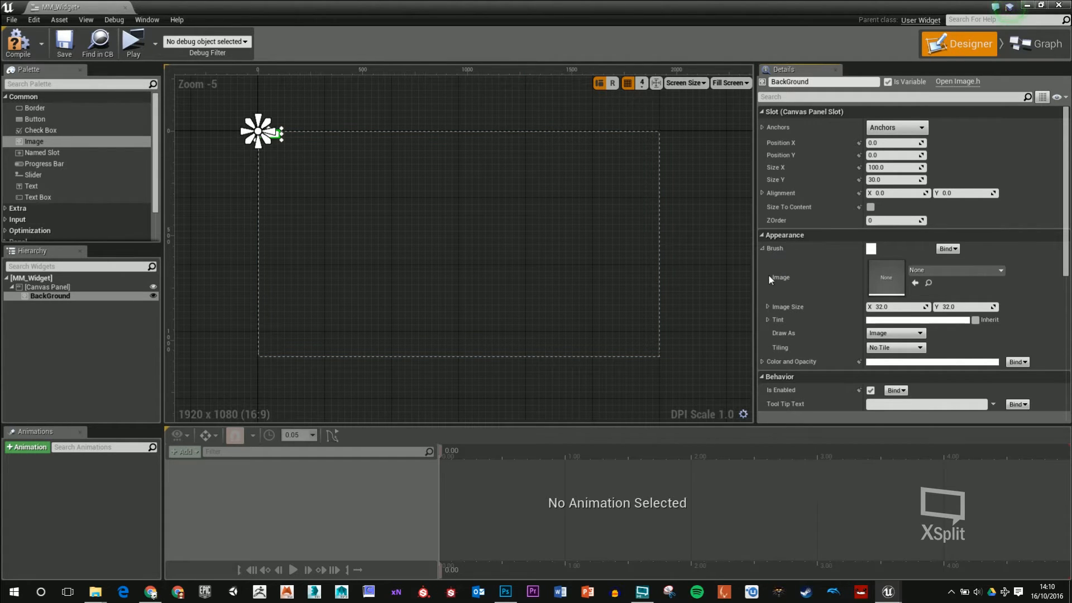
- Set the BackGround image's brush to the MM_Back texture and enable Size To Content
left_click(955, 269)
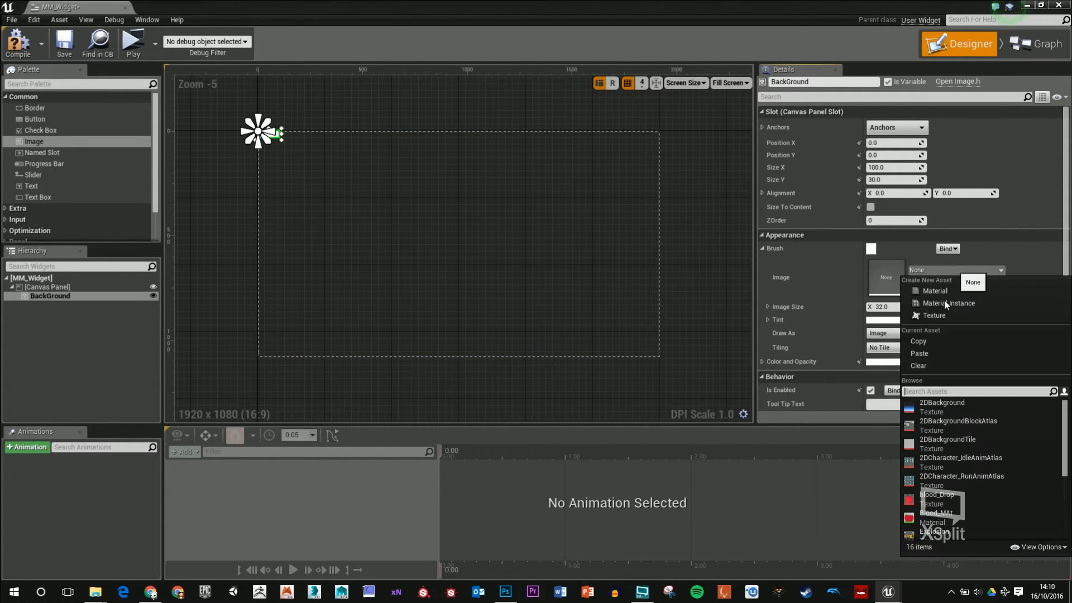
type("mm")
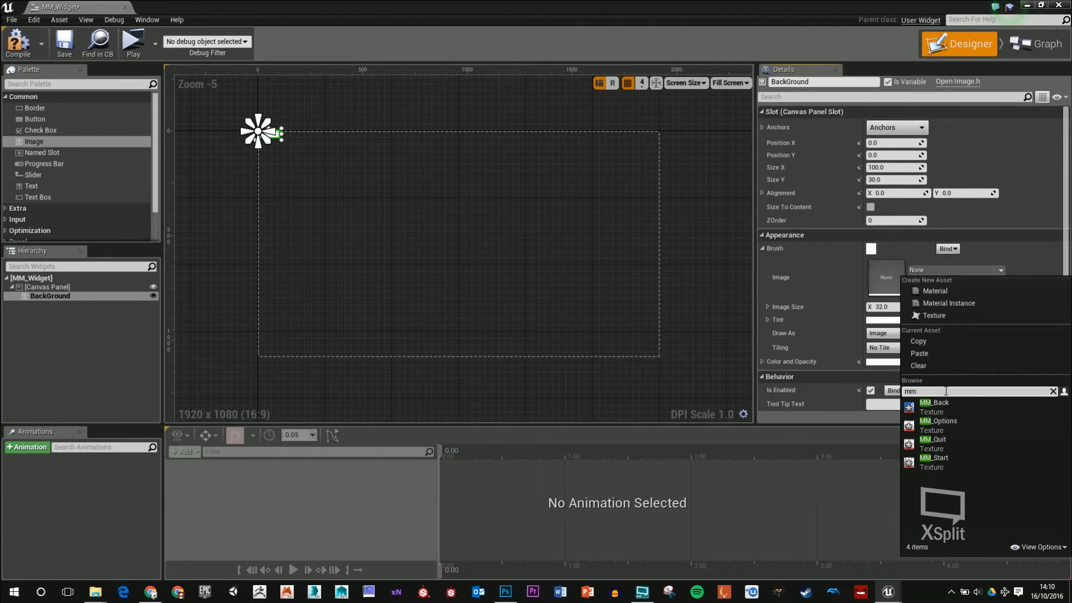
left_click(944, 406)
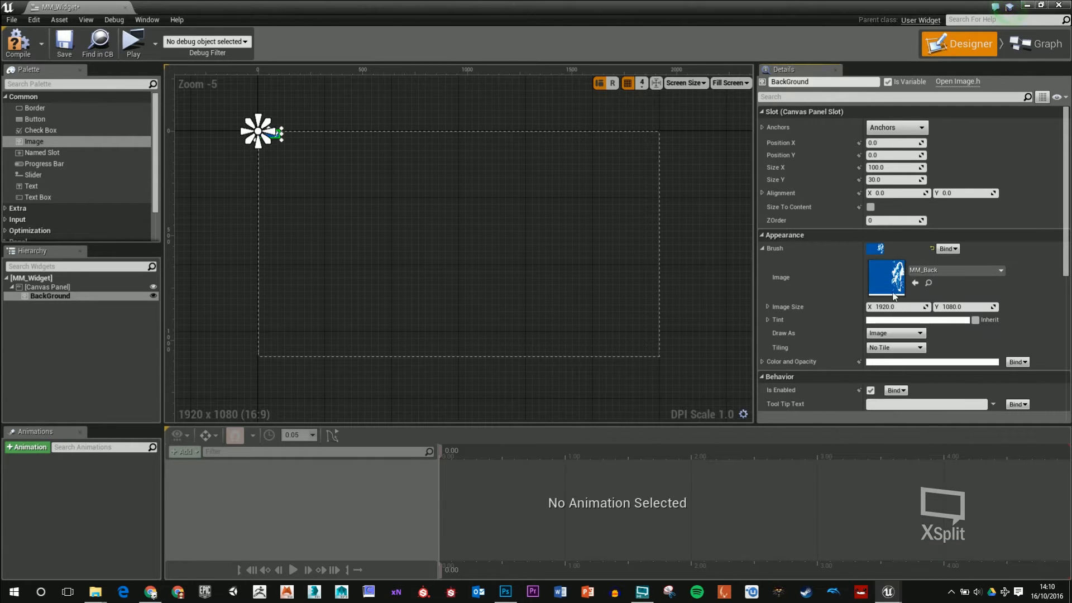
left_click(871, 207)
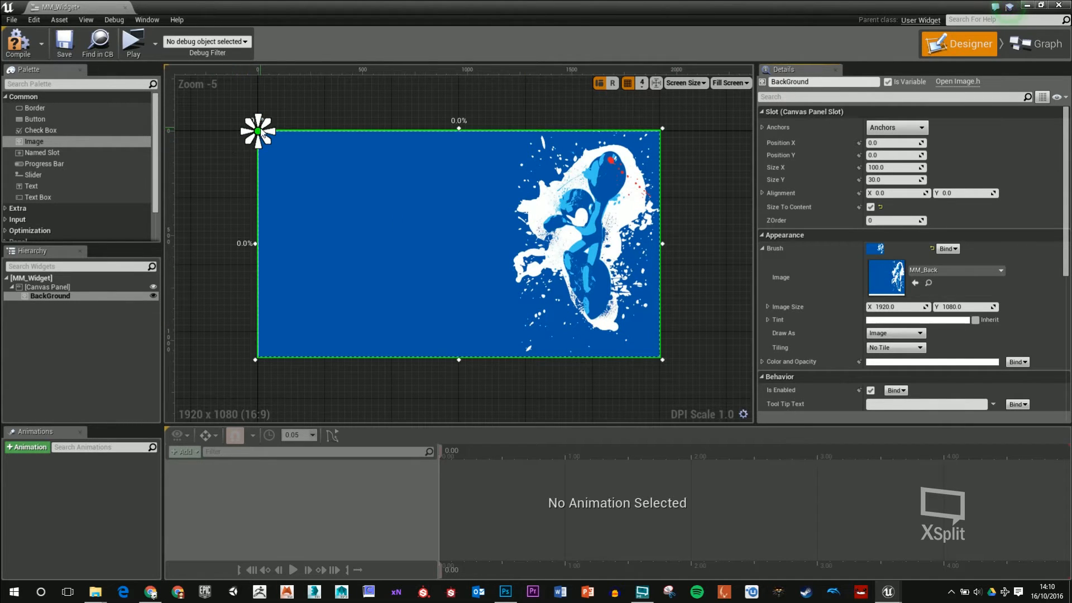
- Anchor the BackGround image to the top-left corner of the canvas
mouse_move(258, 138)
left_mouse_down()
mouse_move(341, 215)
mouse_move(263, 134)
mouse_move(335, 136)
mouse_move(260, 137)
left_mouse_up()
left_click(915, 130)
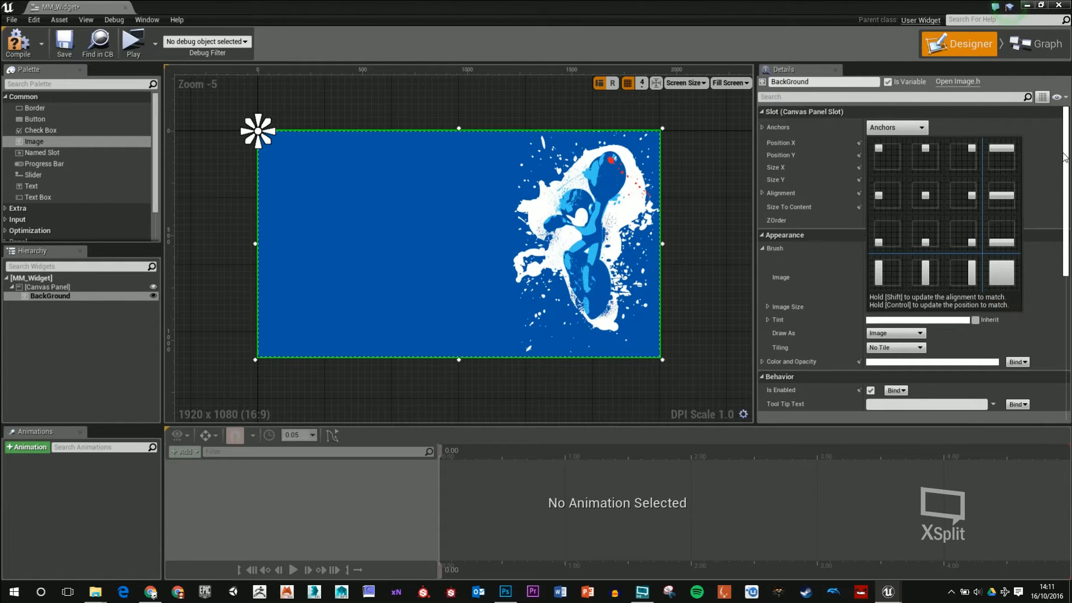
left_click(887, 154)
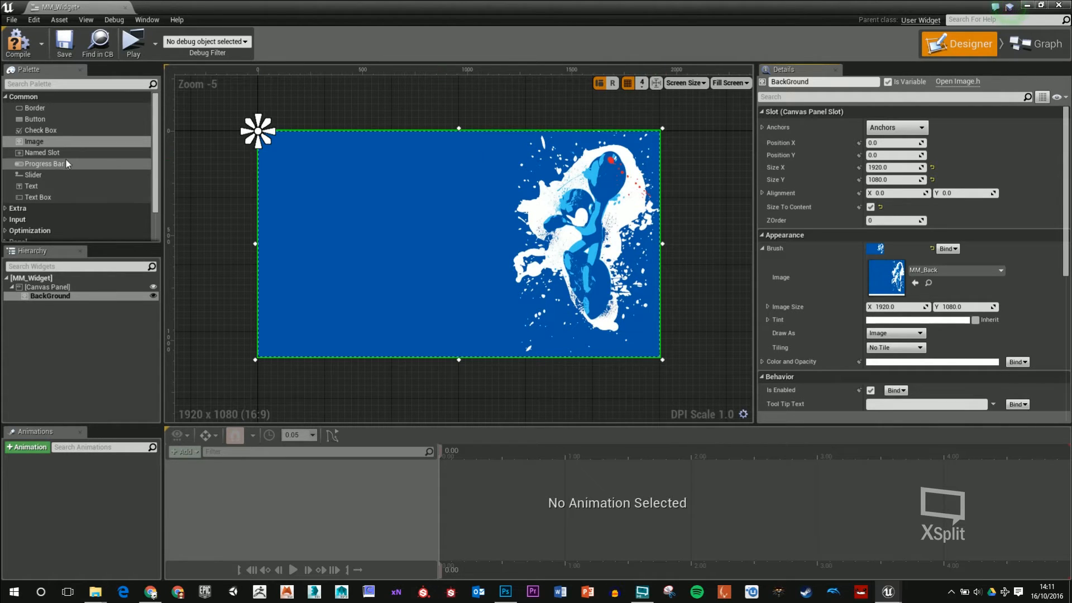
- Add a Button widget to the Canvas Panel and rename it Start_Game
left_click(38, 120)
left_click_drag(38, 122, 51, 296)
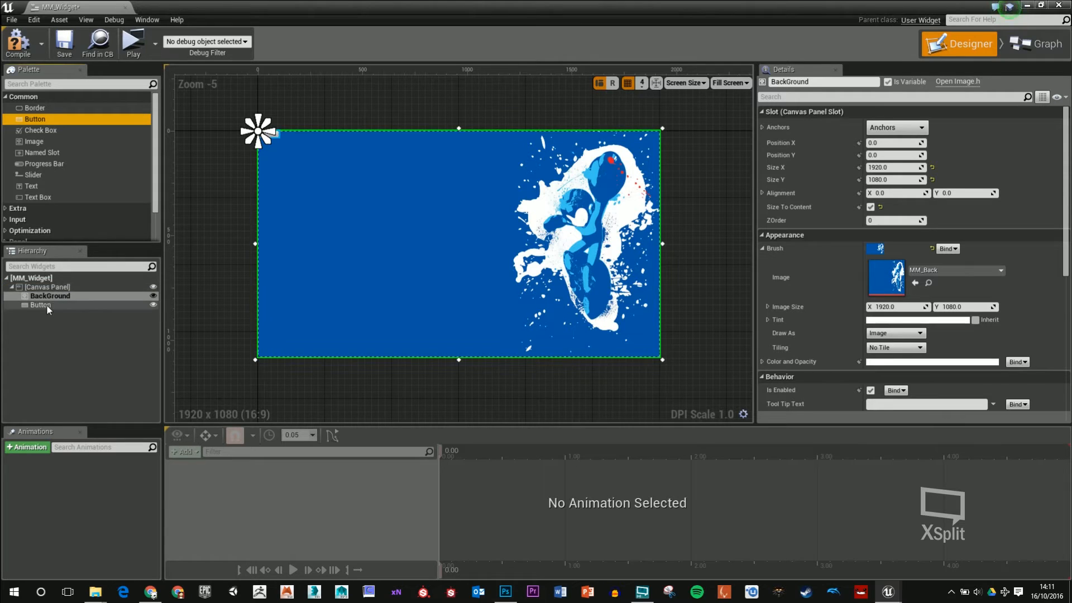
left_click(813, 82)
type("Start_Game")
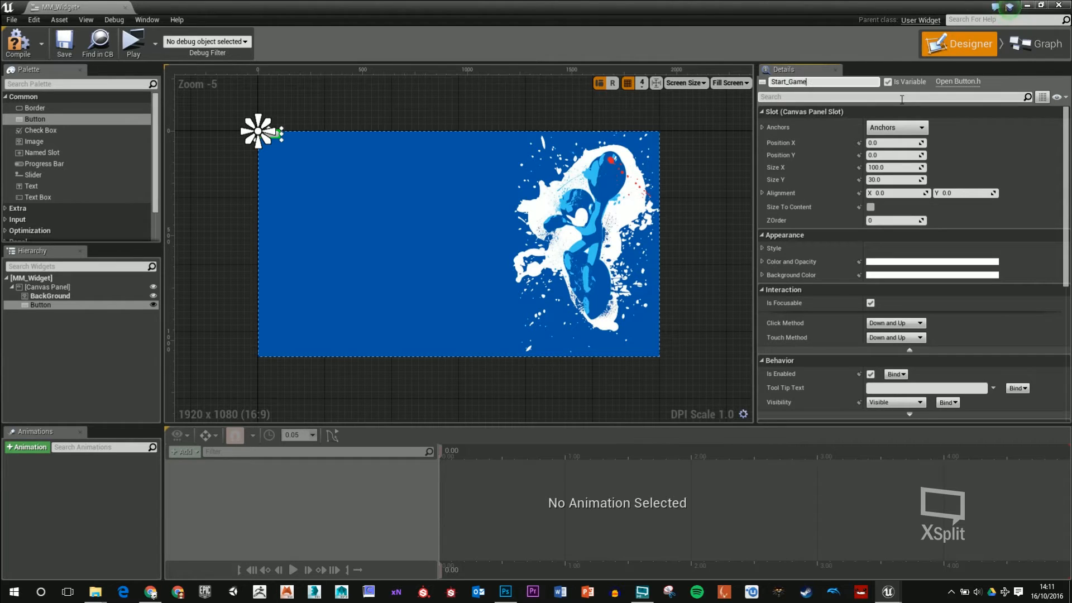
key("Return")
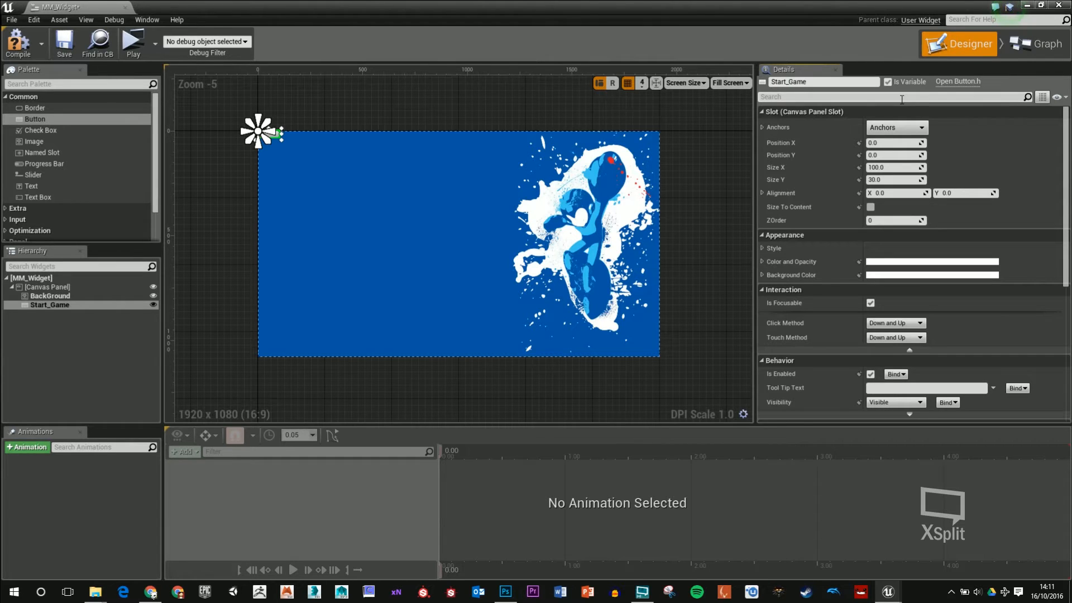
- Set the Normal style image of the Start_Game button to the MM_Start texture
left_click(763, 248)
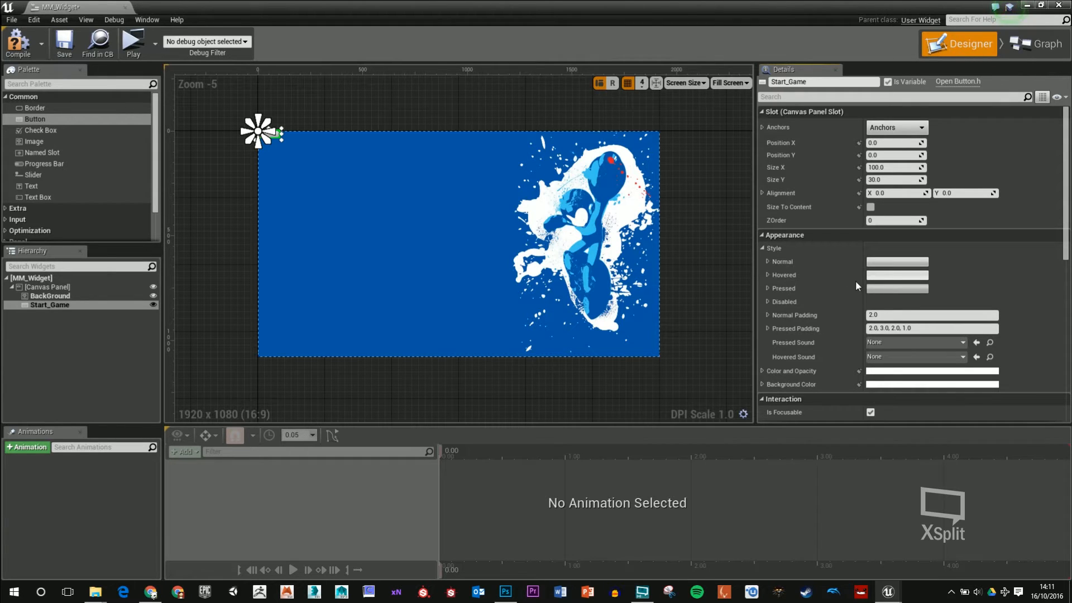
scroll(855, 283, "down", 1)
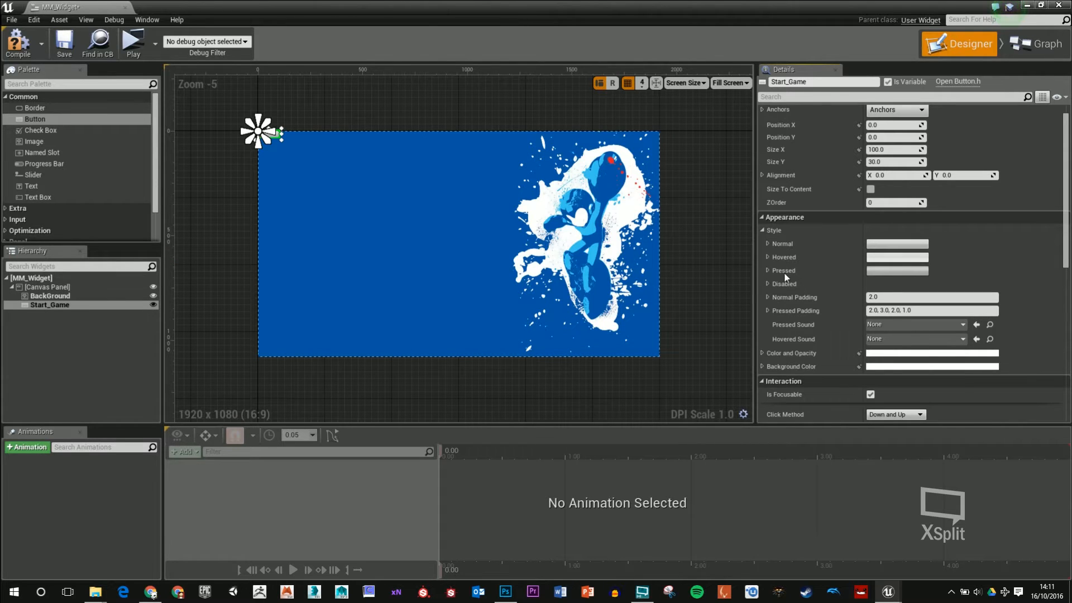
left_click(767, 244)
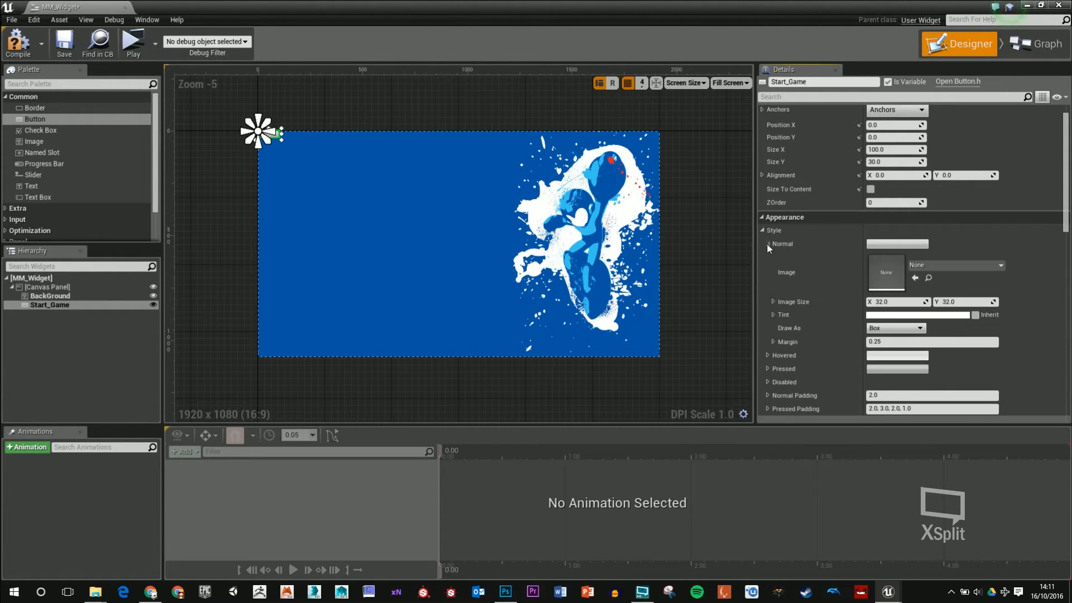
left_click(938, 266)
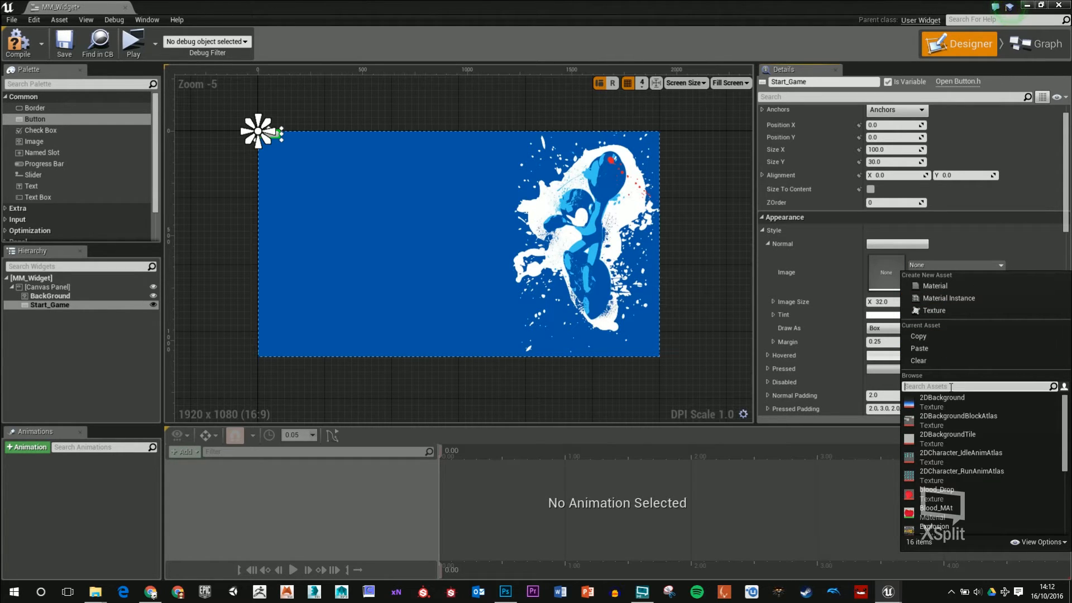
type("mm")
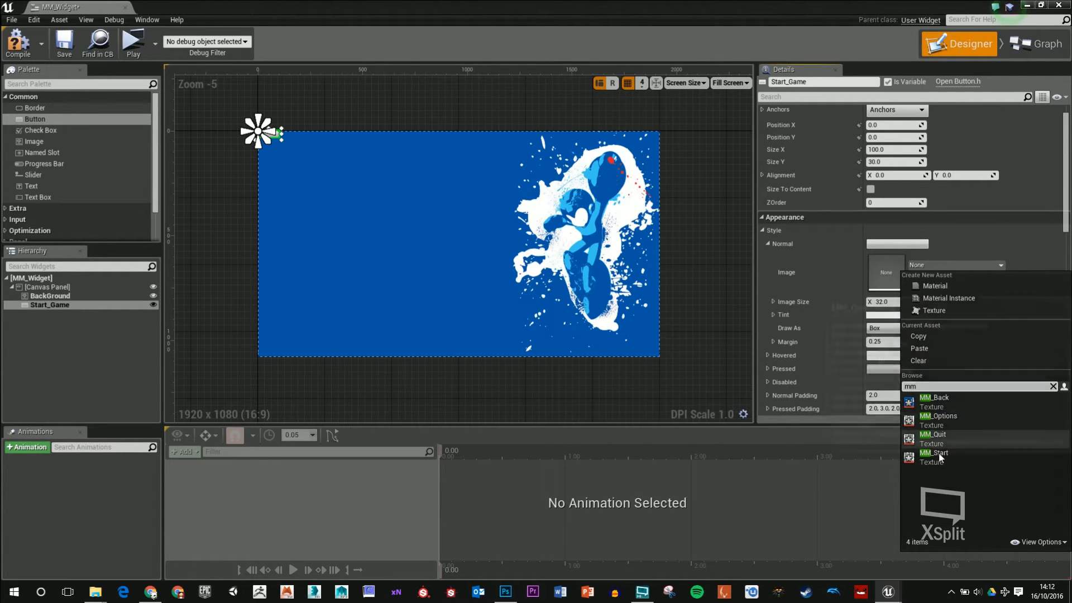
left_click(940, 455)
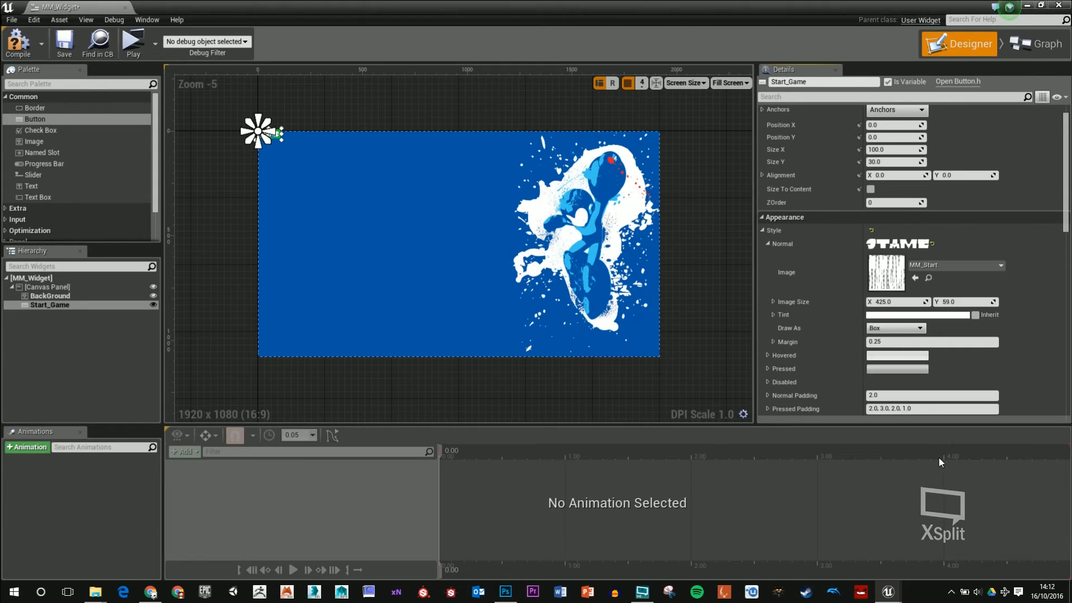
- Copy the Start_Game button's Normal style to its Hovered, Pressed and Disabled styles
left_click(769, 246)
right_click(789, 247)
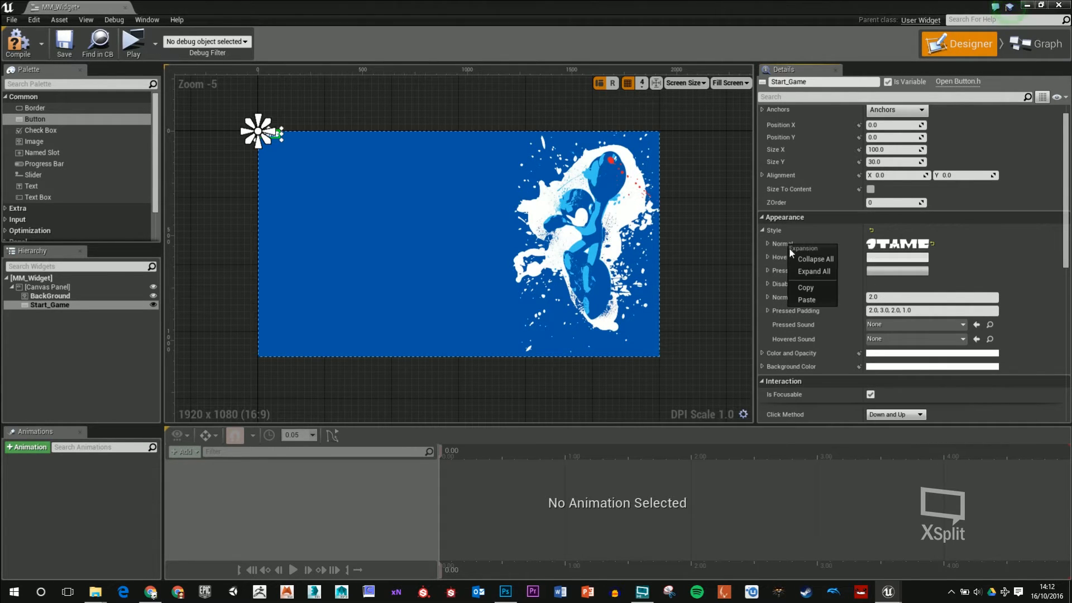
left_click(805, 288)
right_click(787, 259)
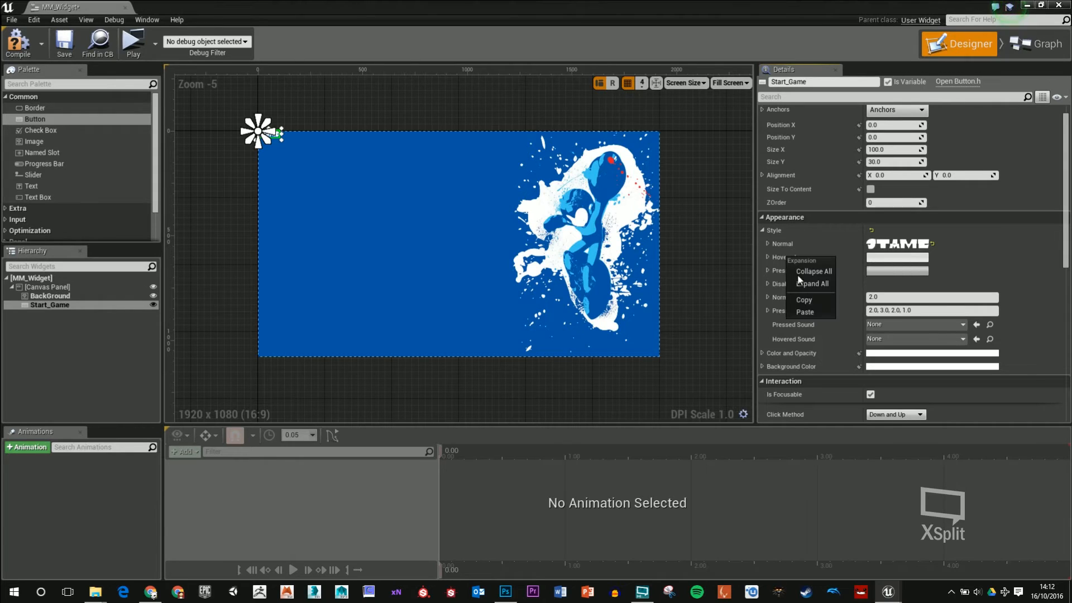
left_click(814, 312)
right_click(791, 272)
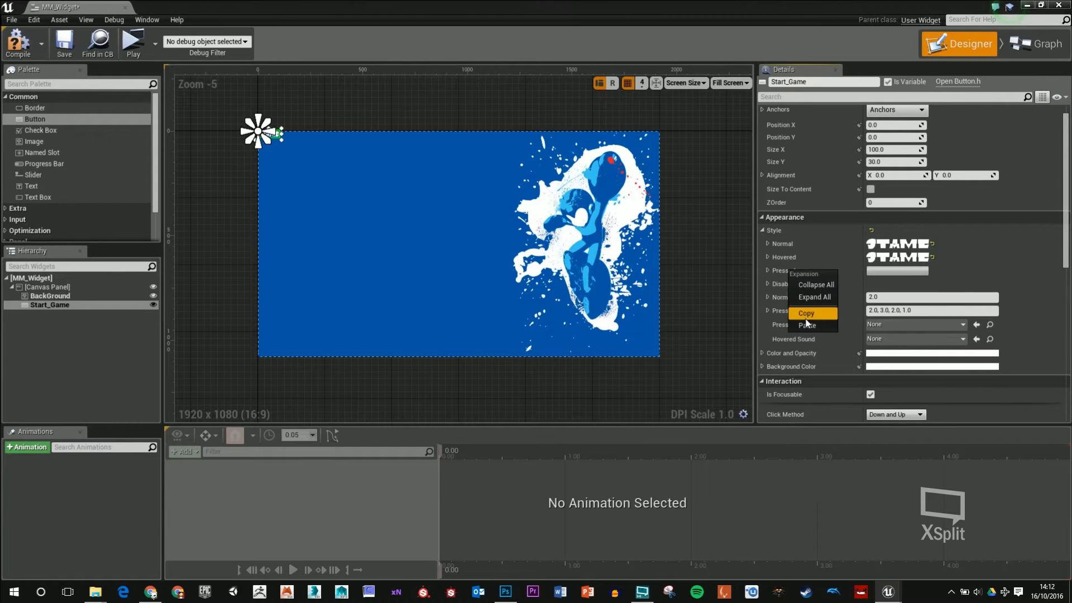
left_click(806, 322)
right_click(790, 283)
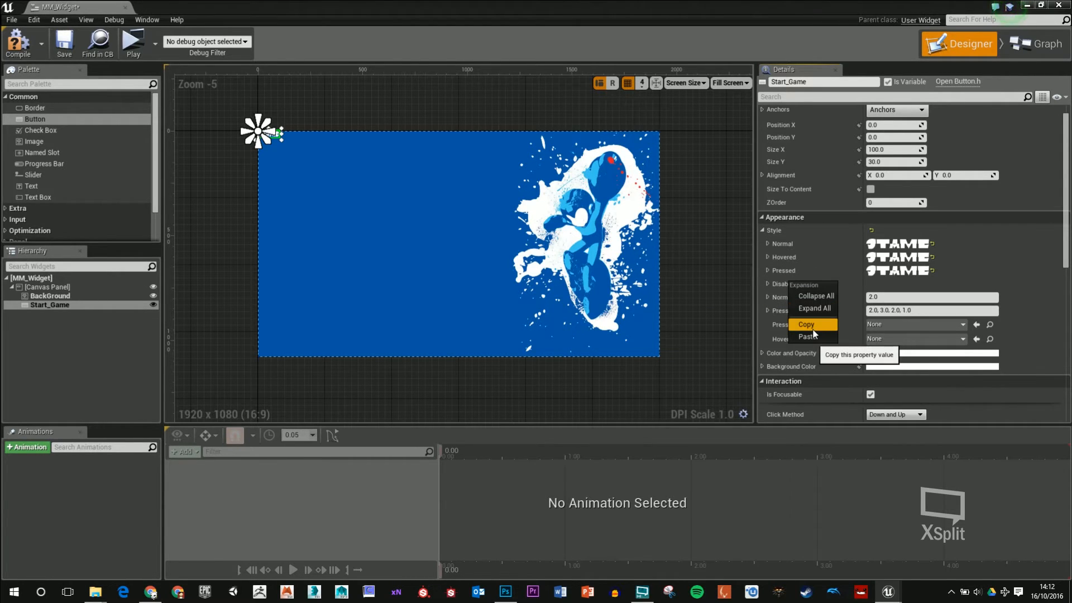
left_click(814, 337)
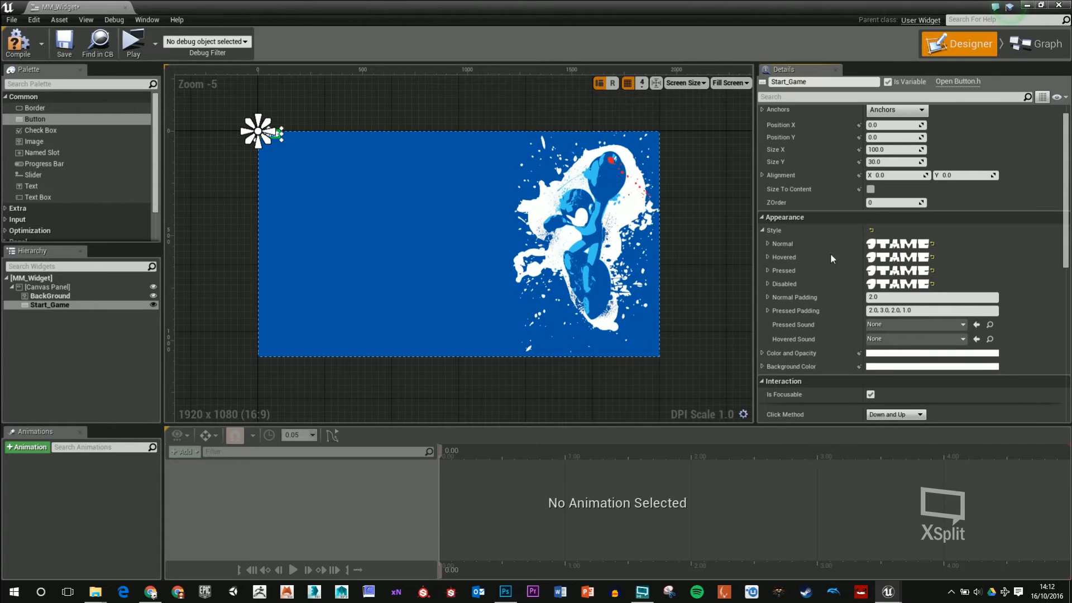
- Give the Start_Game button Size To Content and ZOrder 1, and move it to about X 160, Y 224
left_click(871, 190)
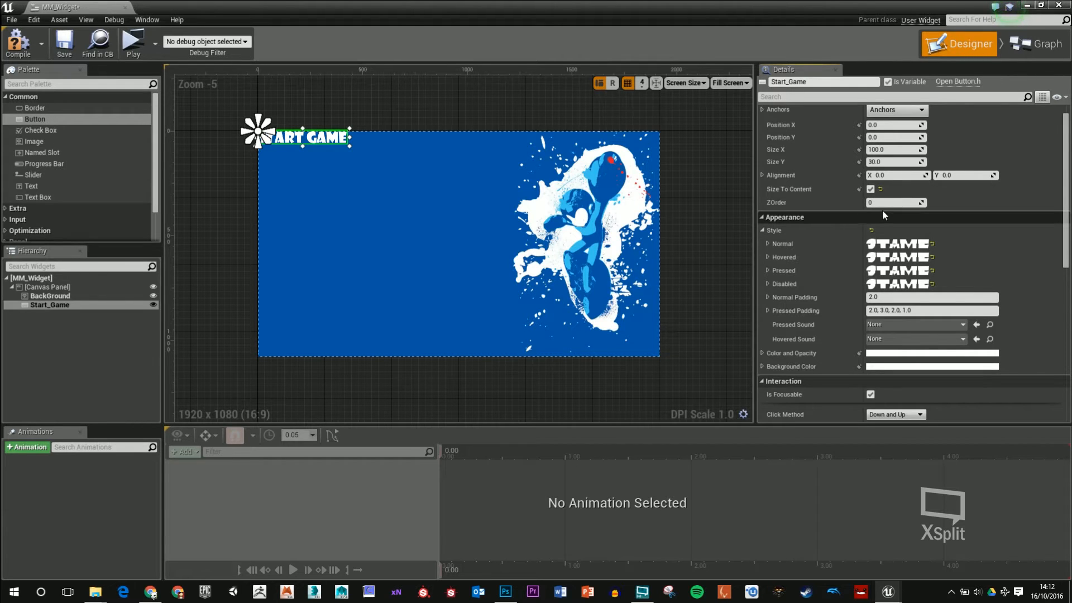
left_click(882, 203)
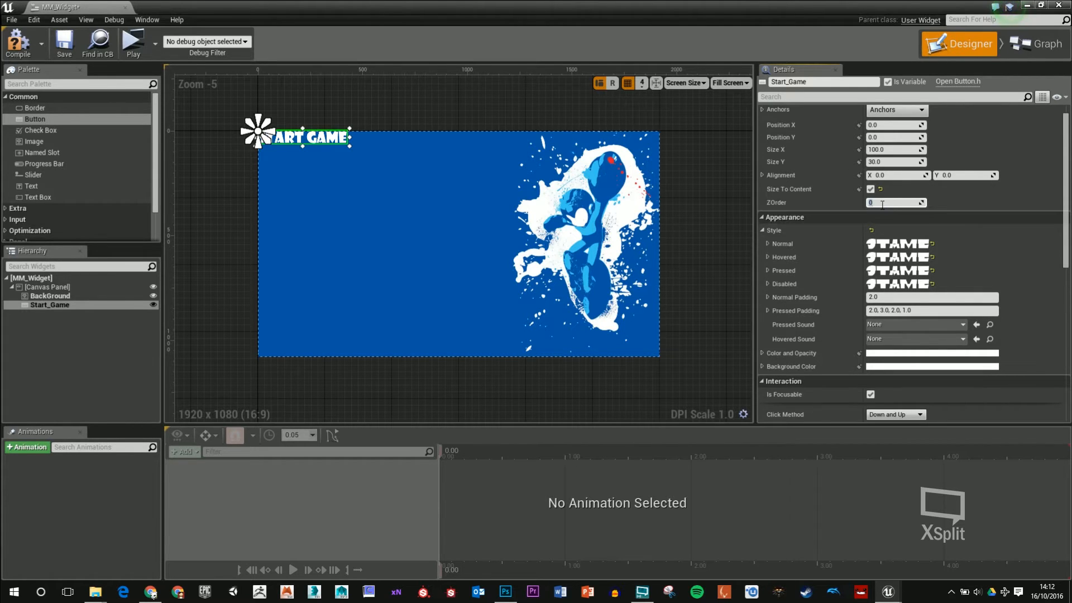
type("1")
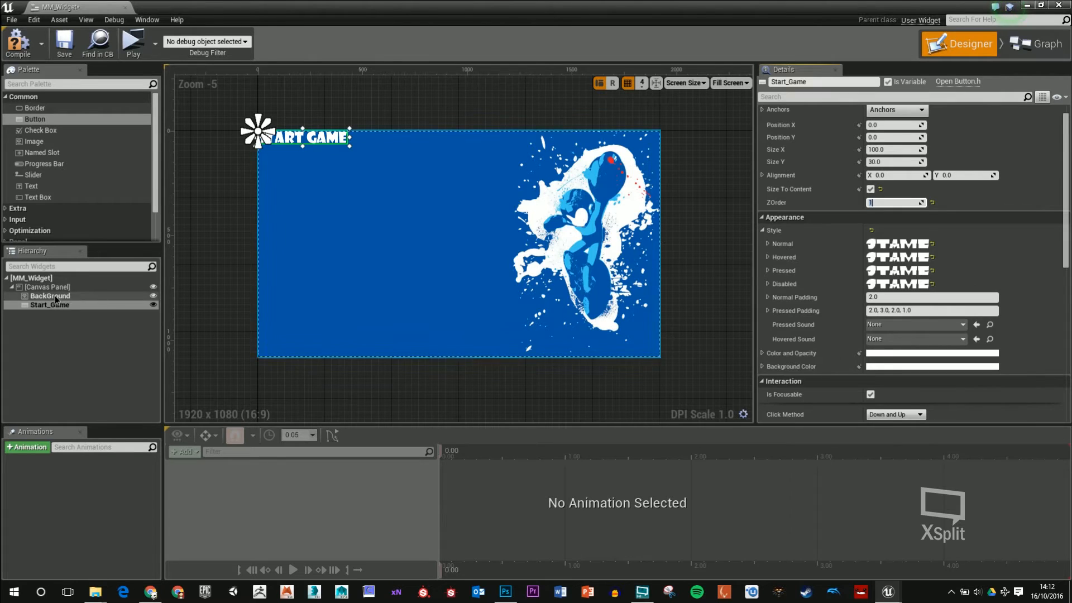
left_click(55, 296)
left_click(60, 305)
left_click_drag(316, 143, 346, 191)
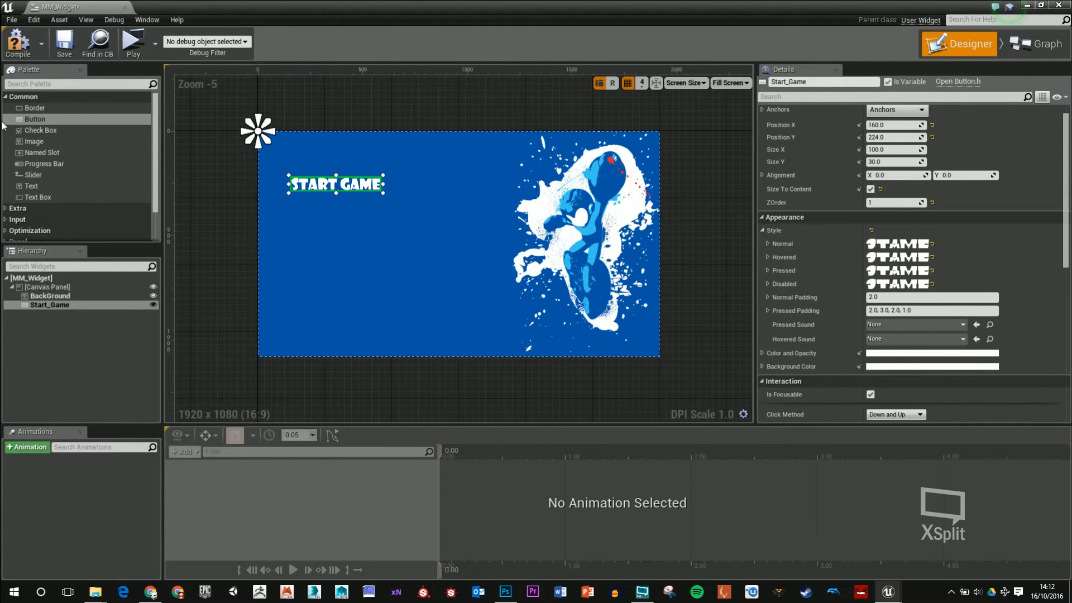
- Add a second button named Options to the Canvas Panel and set its Normal style image to MM_Options
left_click_drag(35, 119, 52, 302)
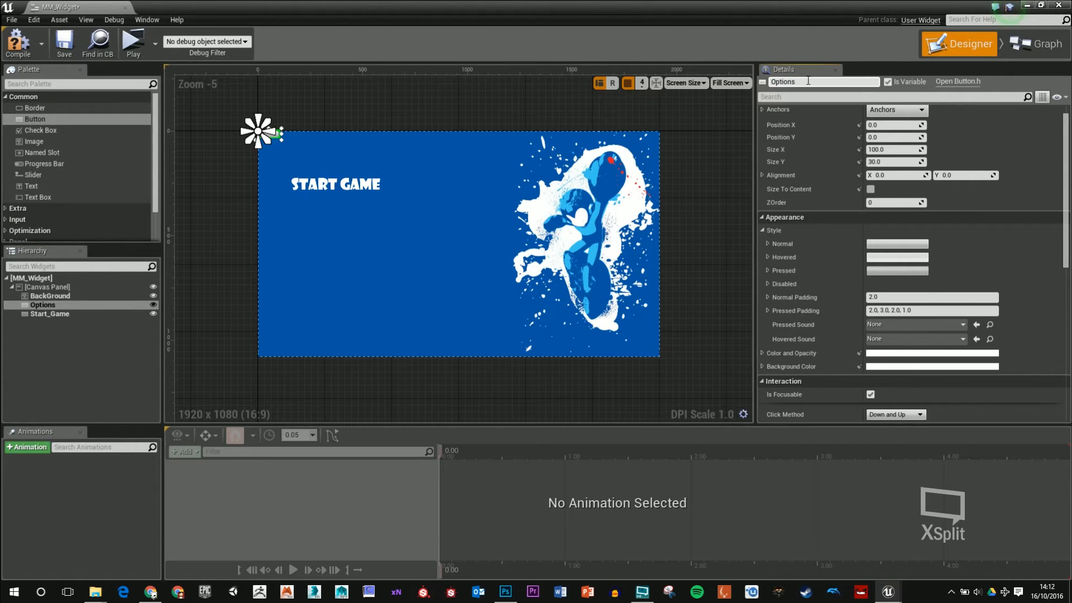
left_click(768, 243)
left_click(953, 266)
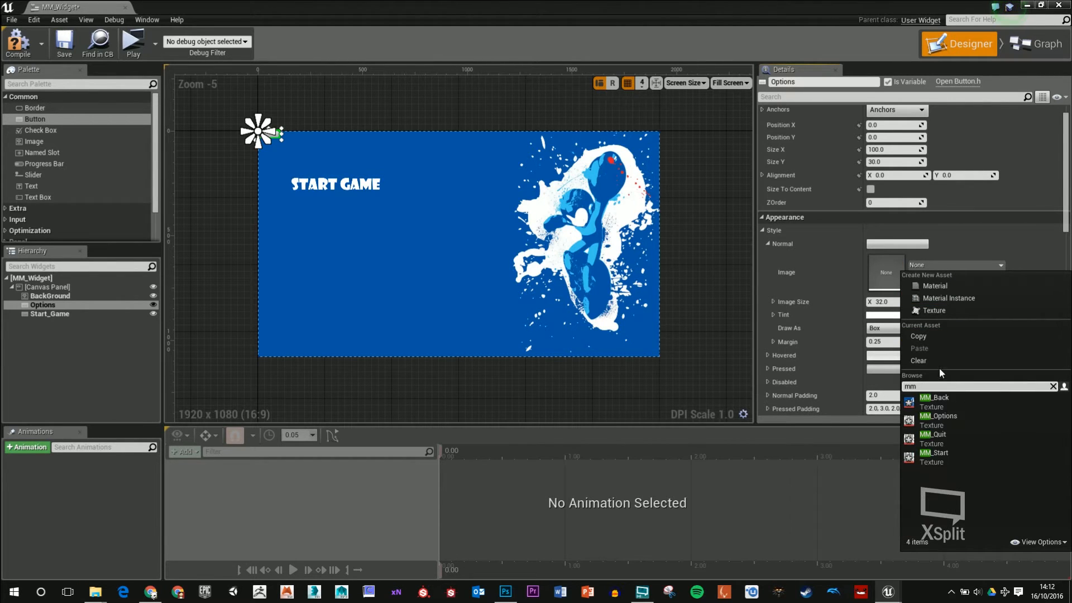
left_click(948, 421)
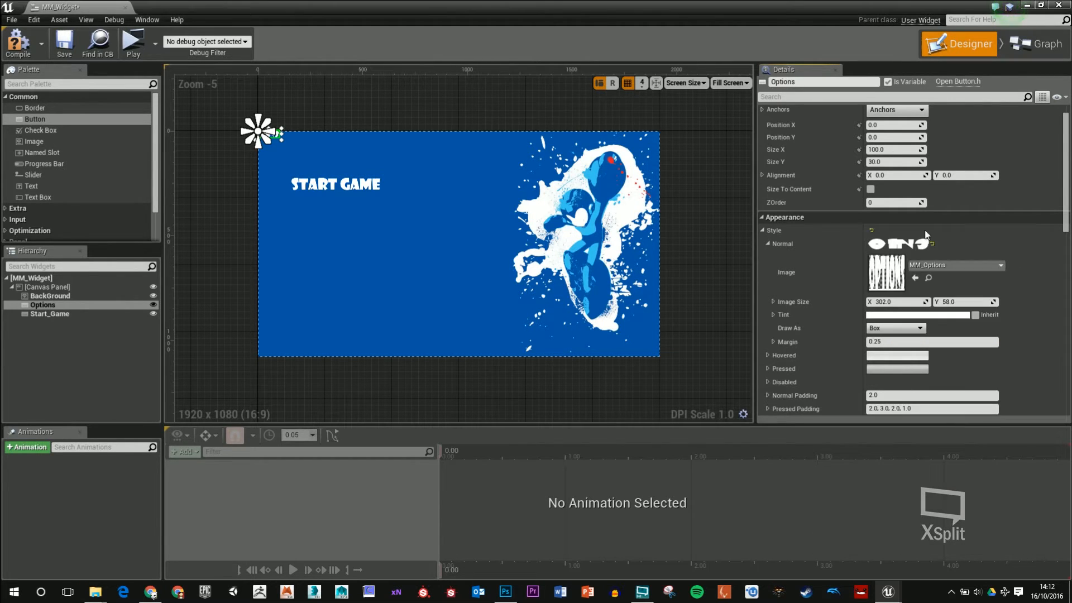
- Give the Options button Size To Content and ZOrder 1, and place it below Start Game at about X 172, Y 440
left_click(870, 190)
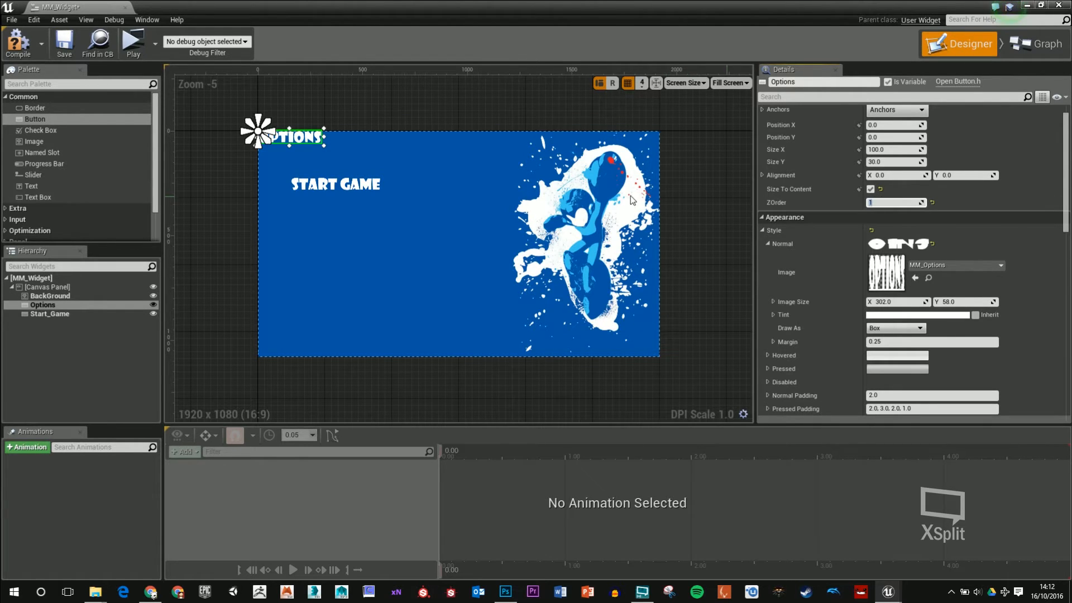
left_click_drag(308, 138, 342, 230)
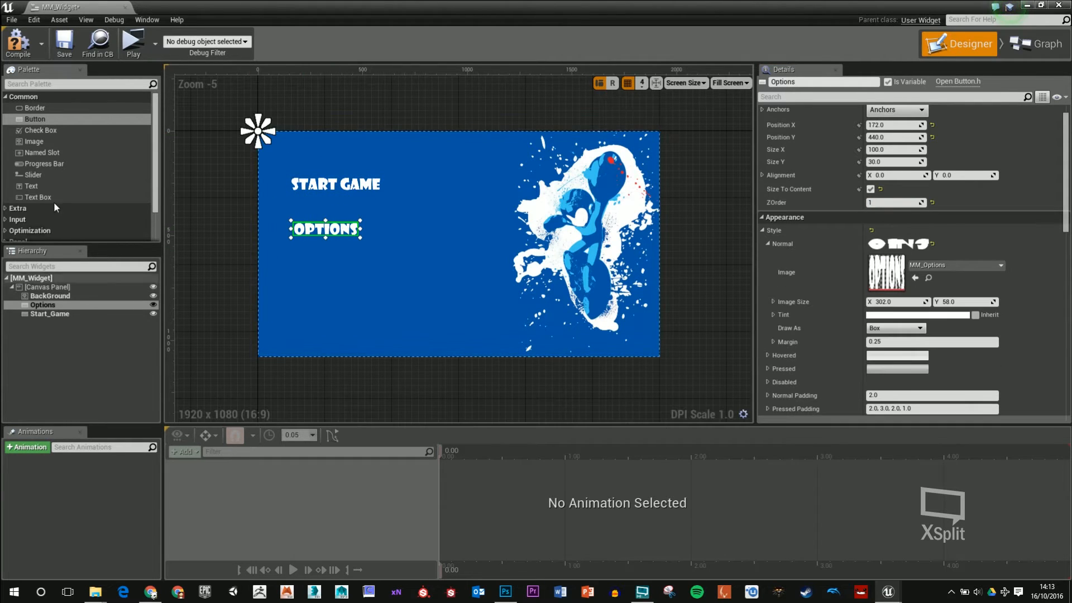
- Copy the Options button's Normal style to its Hovered, Pressed and Disabled styles
left_click(768, 244)
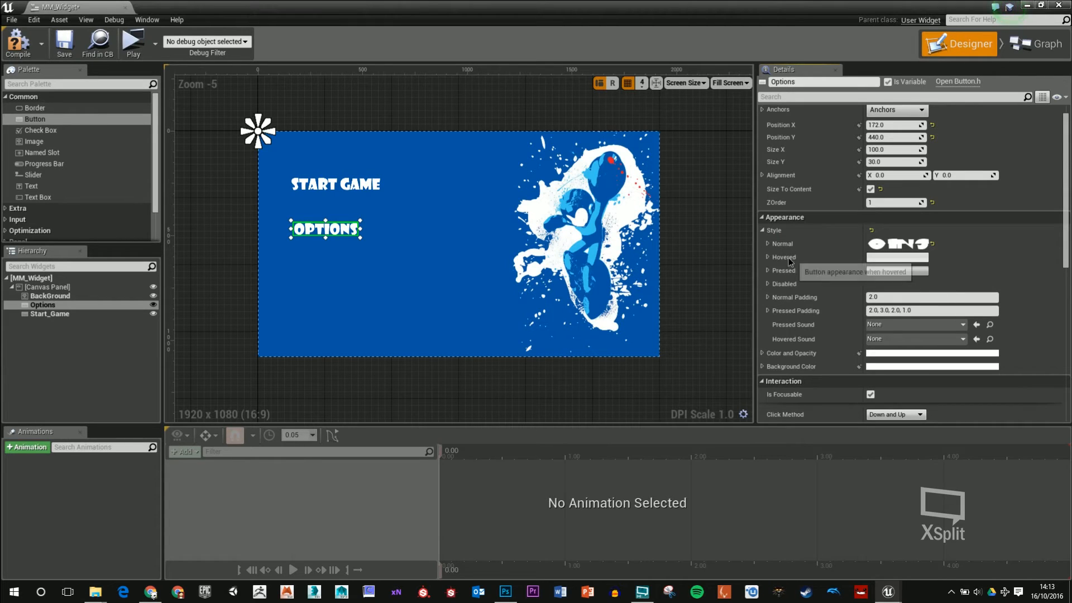
right_click(789, 258)
left_click(808, 312)
right_click(789, 271)
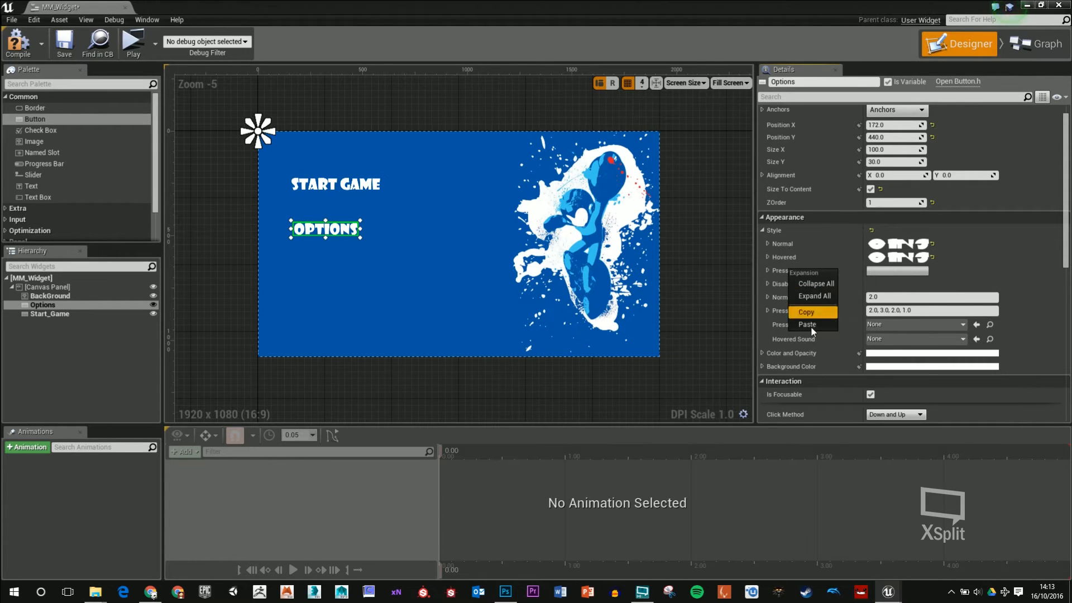
left_click(813, 328)
right_click(797, 283)
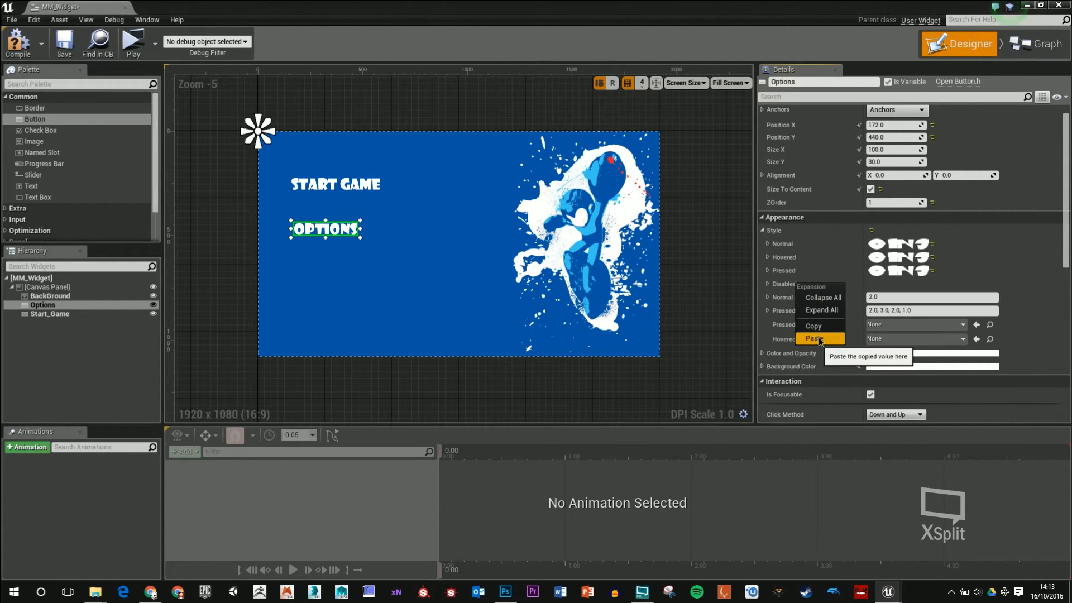
left_click(814, 339)
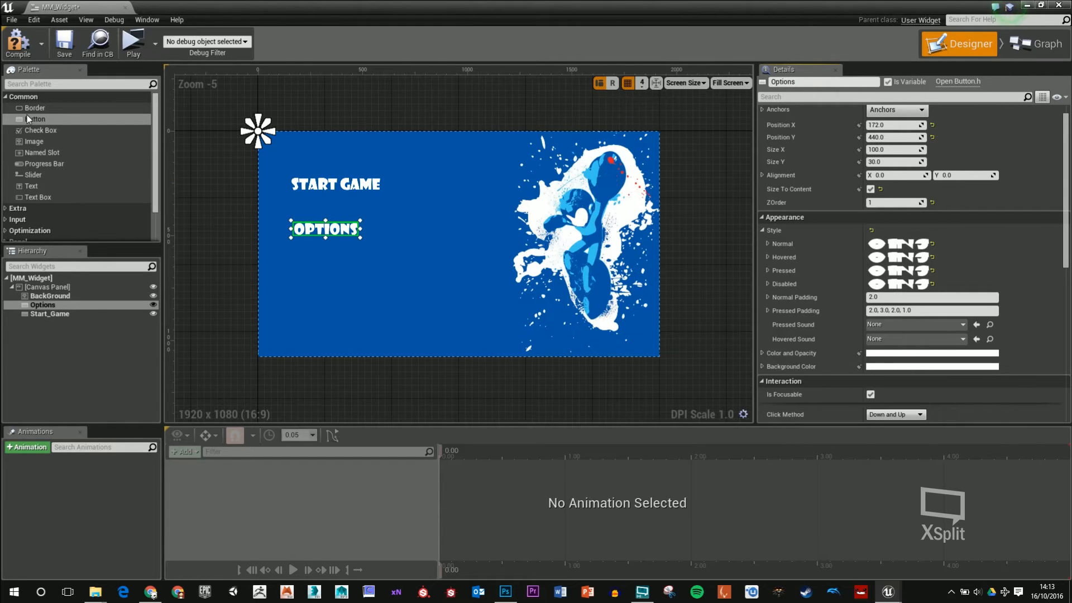
- Add a third Button widget to the Canvas Panel and rename it Quit_Game
left_click_drag(28, 119, 56, 288)
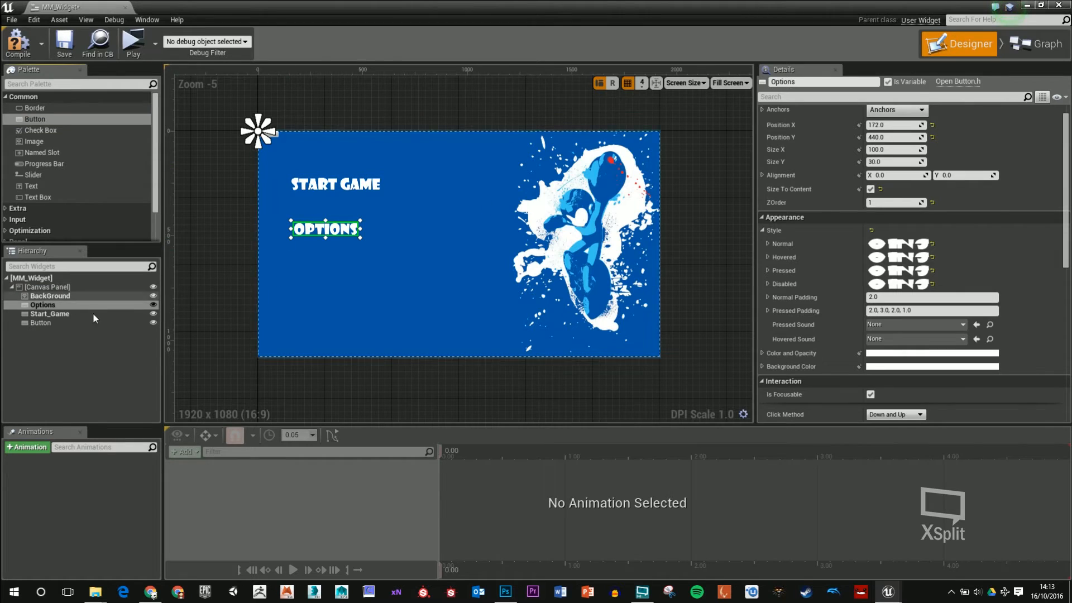
left_click(66, 324)
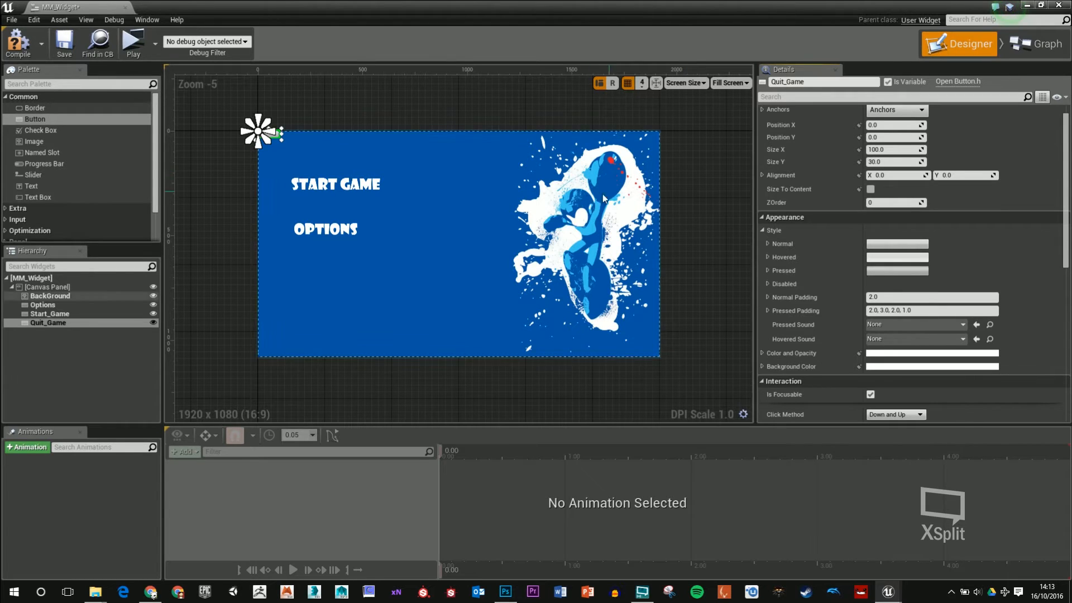
- Set the Quit_Game button's Normal style image to MM_Quit
left_click(768, 245)
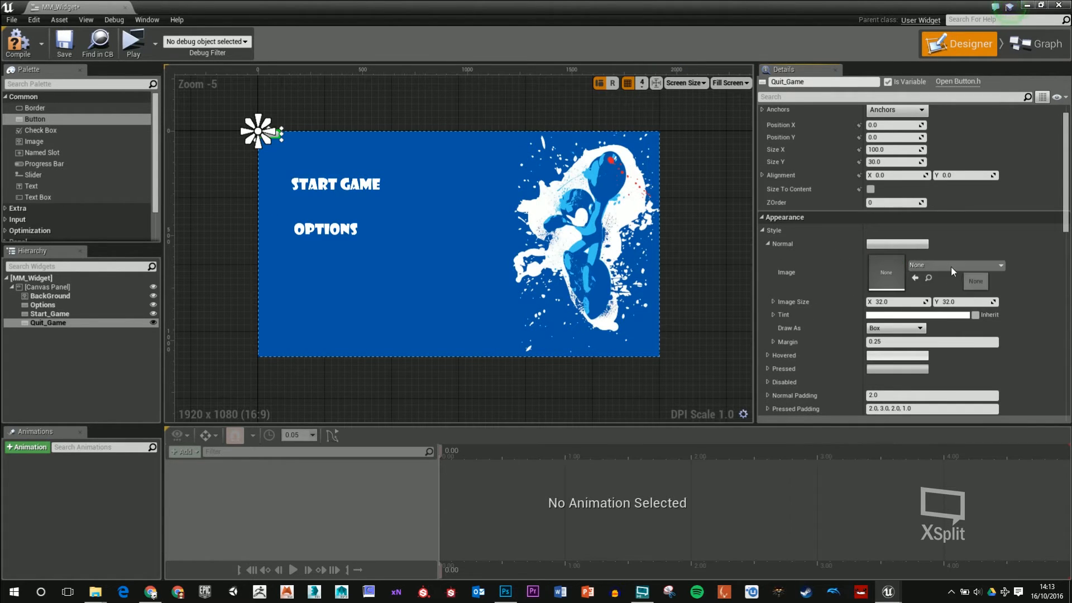
left_click(950, 266)
type("mm")
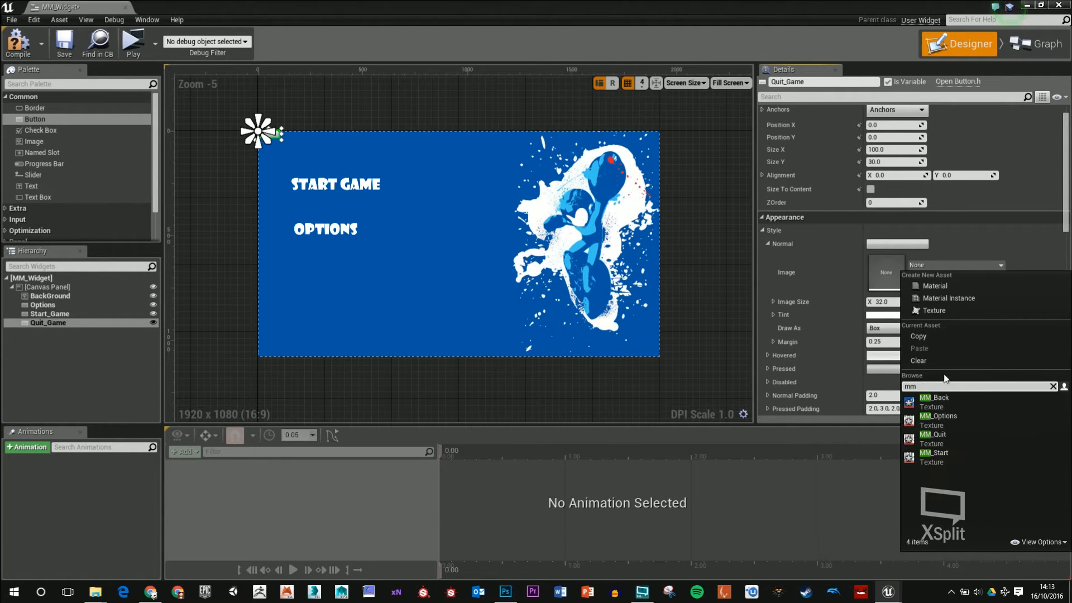
left_click(944, 439)
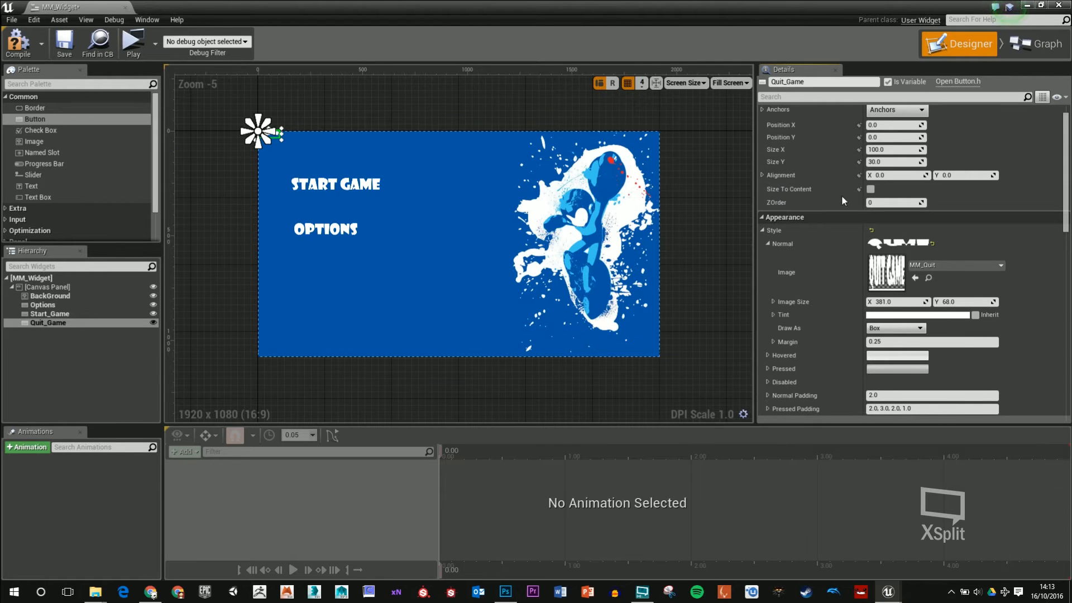
- Give the Quit_Game button Size To Content and ZOrder 1, and place it below Options at about X 192, Y 600
left_click(870, 190)
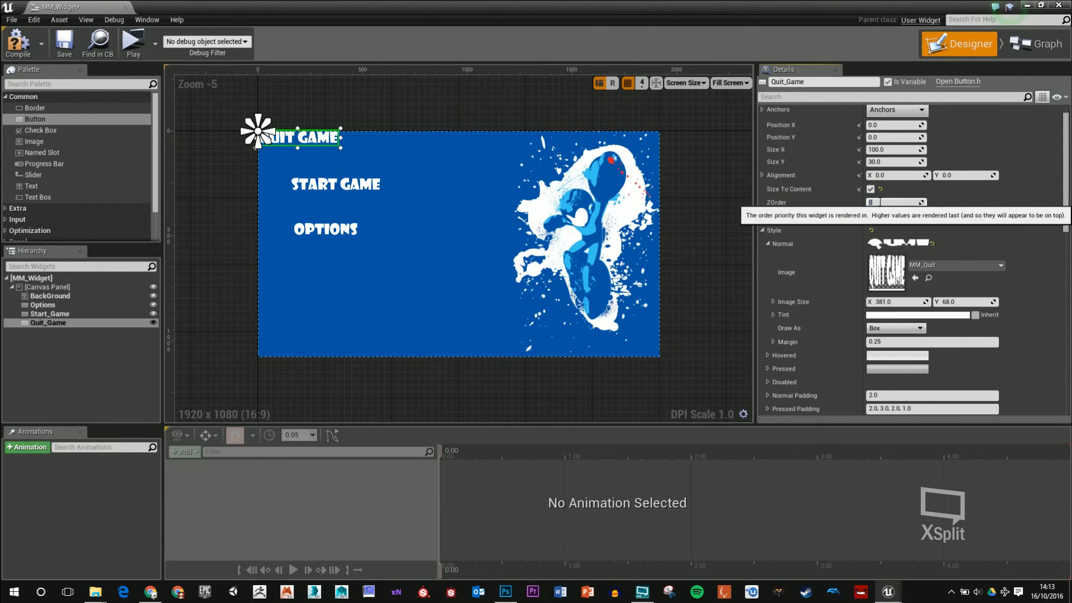
key("Return")
left_click_drag(318, 141, 355, 266)
- Copy the Quit_Game button's Normal style to its Hovered, Pressed and Disabled styles
left_click(768, 244)
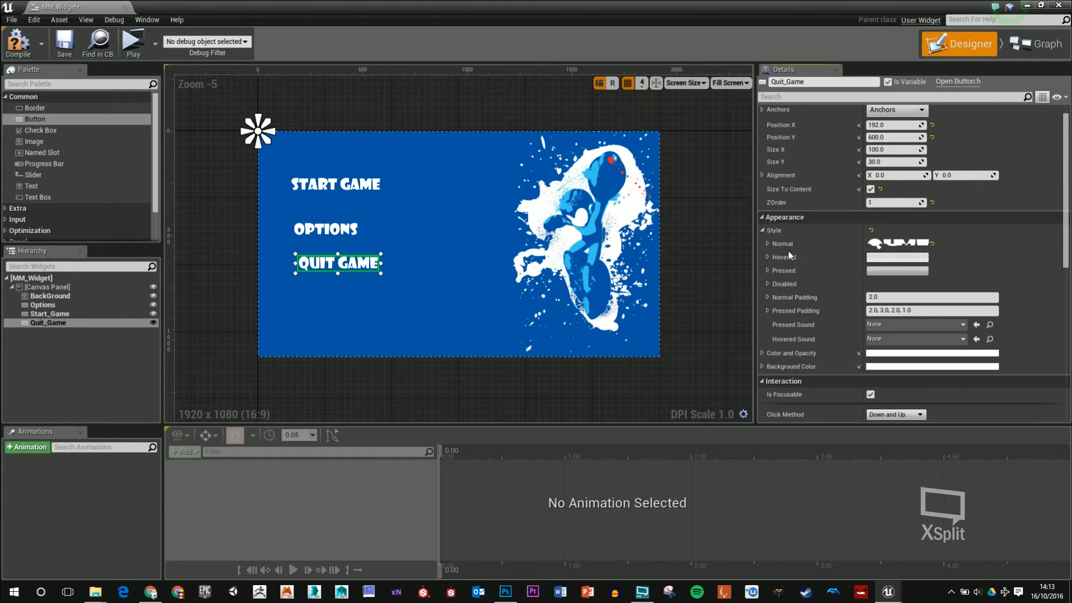
right_click(789, 251)
left_click(817, 288)
right_click(792, 259)
left_click(811, 309)
right_click(784, 270)
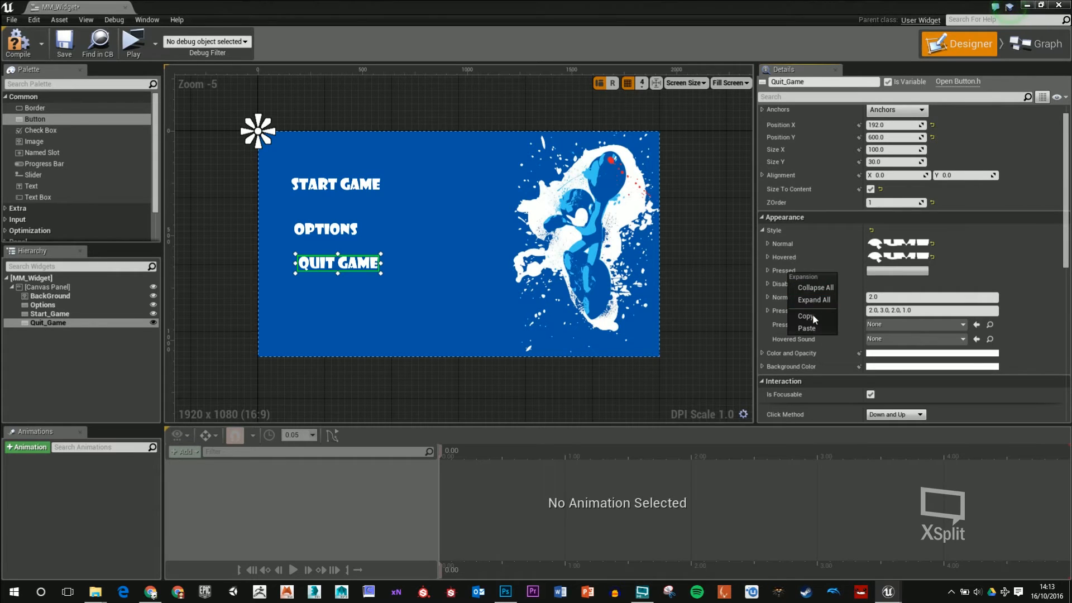
left_click(811, 318)
right_click(792, 284)
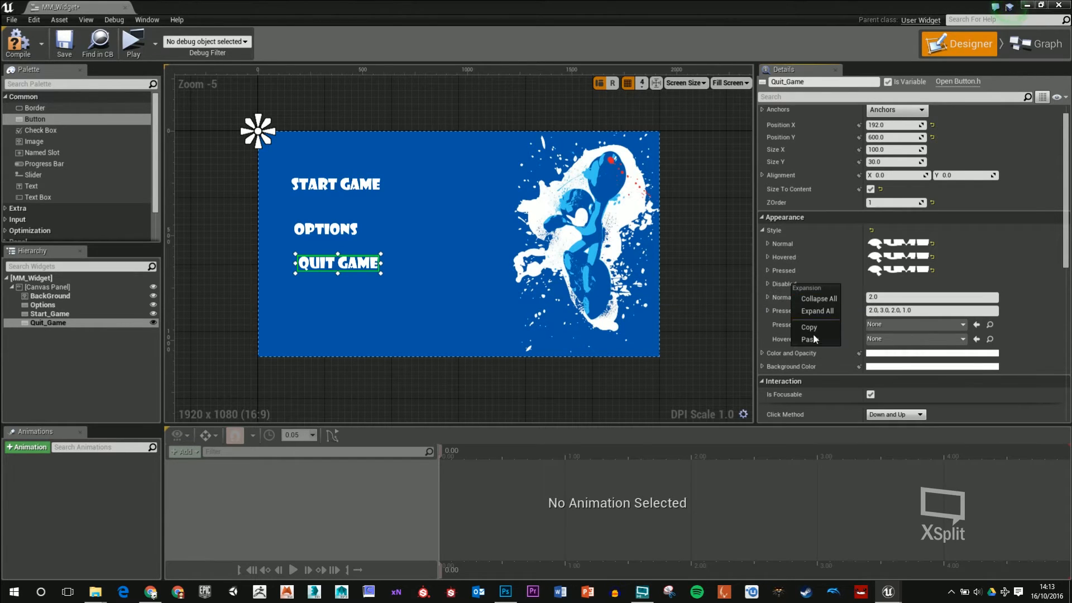
left_click(810, 333)
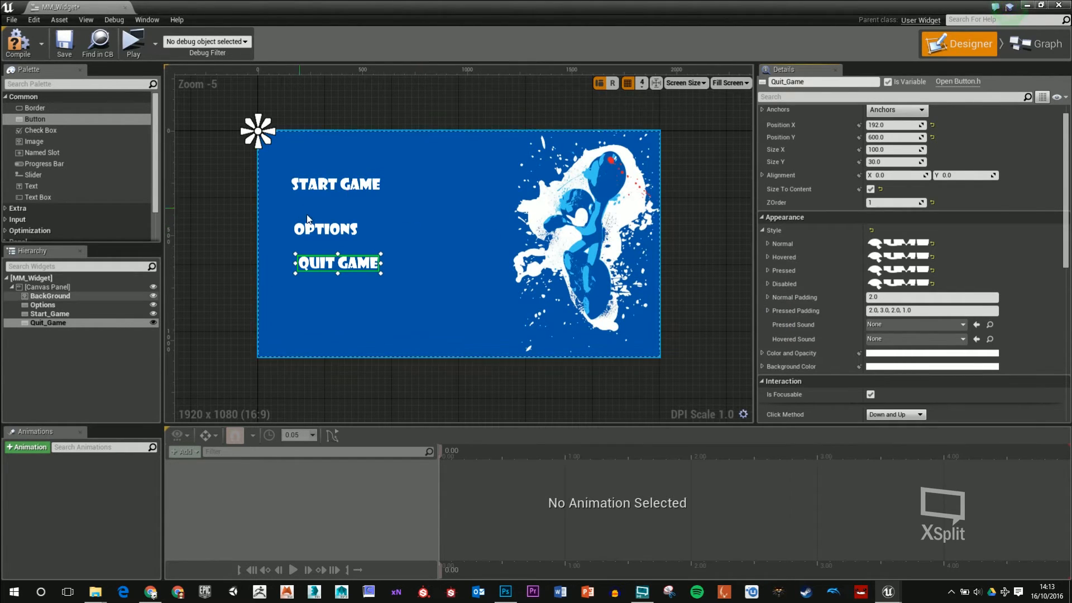
- Align Options and Quit_Game with Start Game at Position X 160, and lower Quit_Game to about Y 645
scroll(307, 220, "up", 3)
scroll(376, 199, "down", 3)
left_click(391, 180)
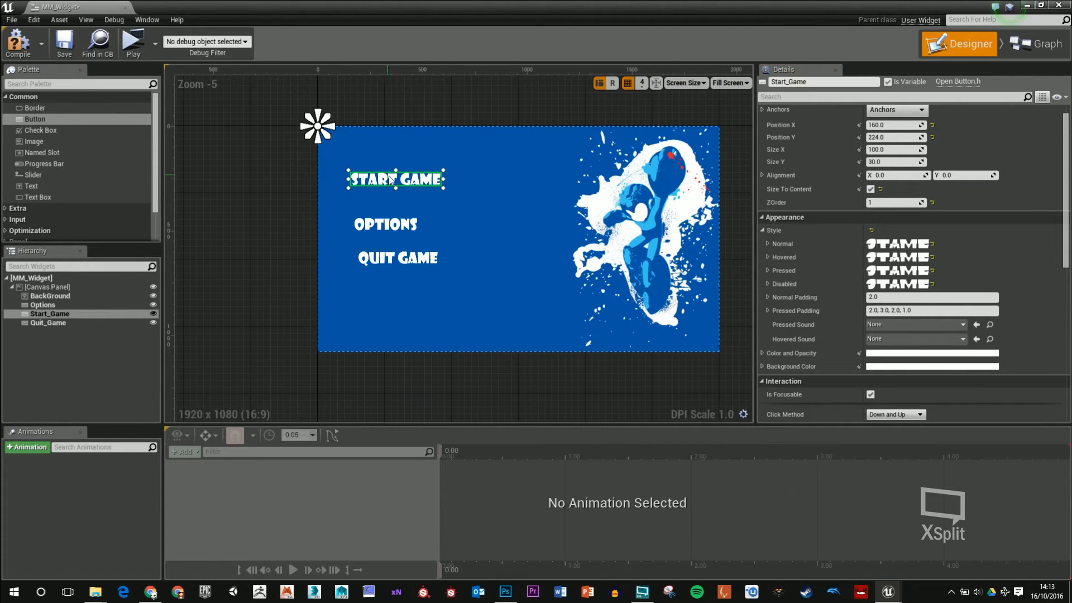
left_click(886, 125)
left_click(384, 225)
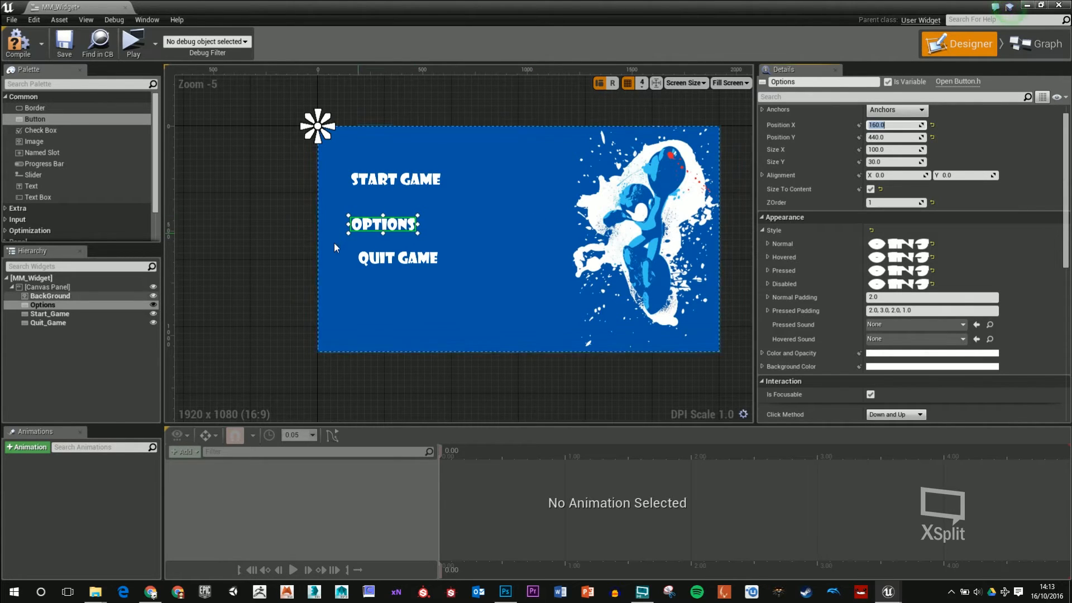
left_click(397, 258)
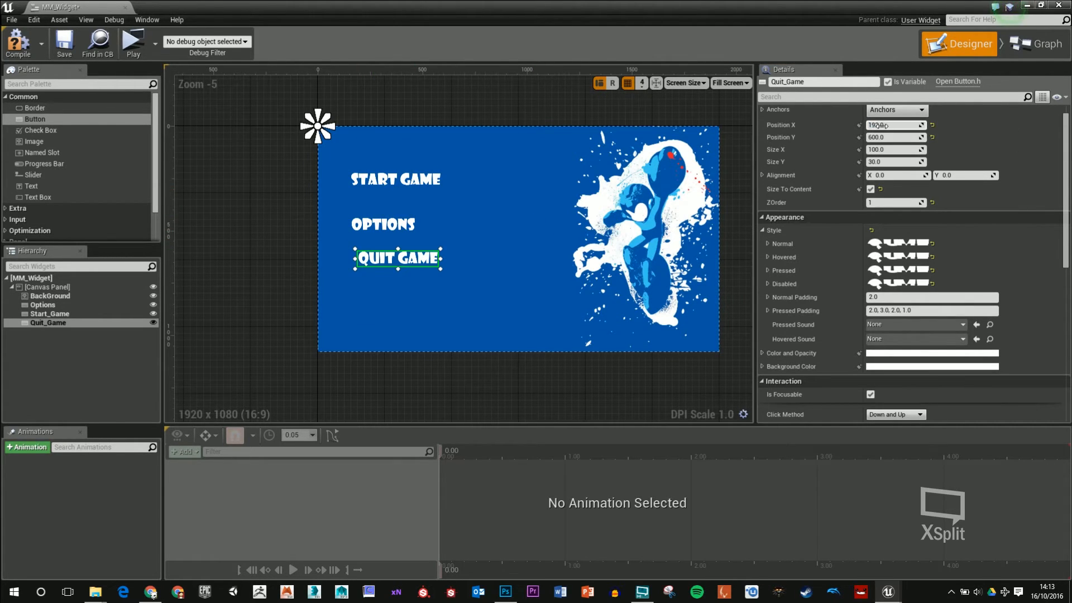
key("Return")
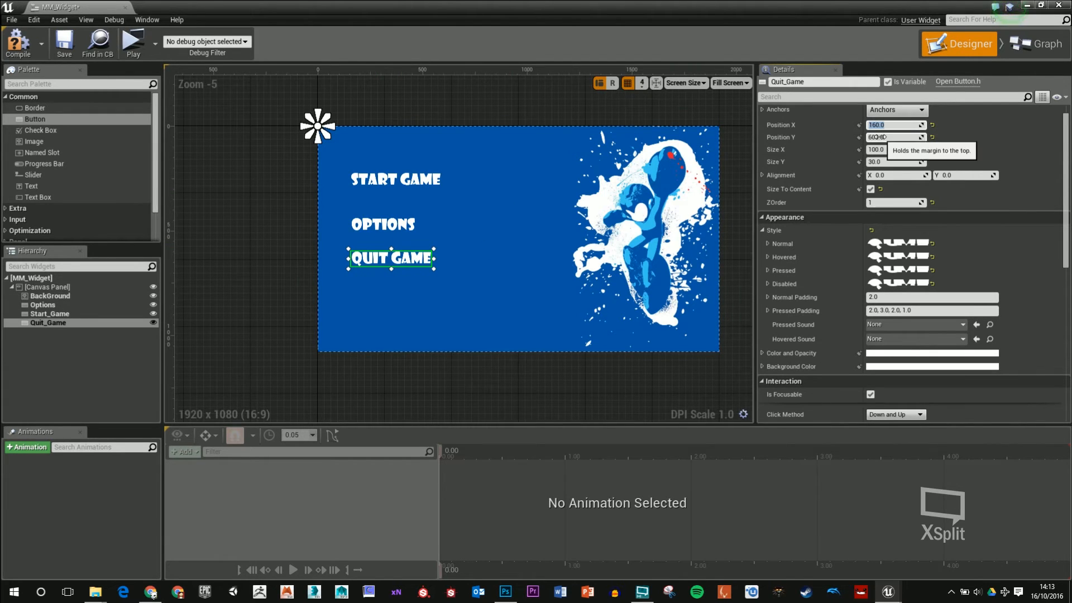
left_click_drag(893, 137, 918, 137)
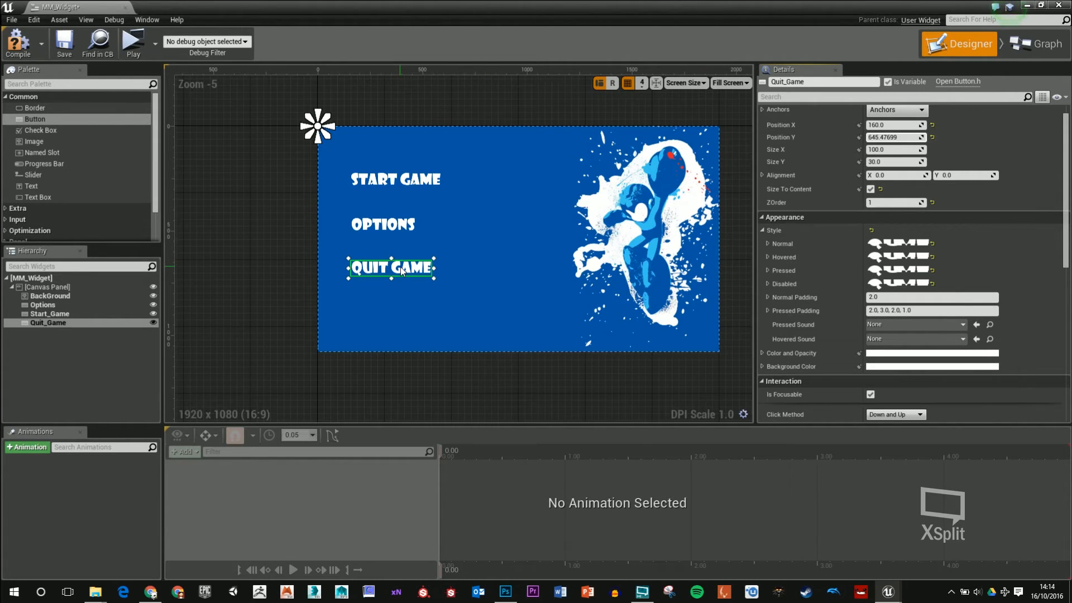
- Compile MM_Widget, run a quick play test of the level and stop it
left_click(14, 45)
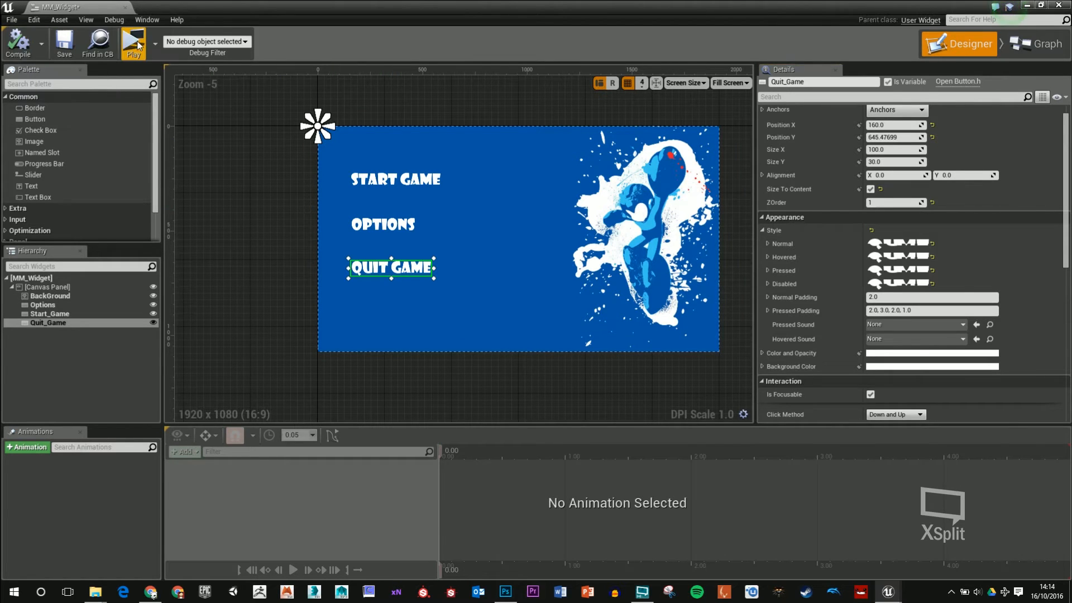
left_click(133, 42)
key("Escape")
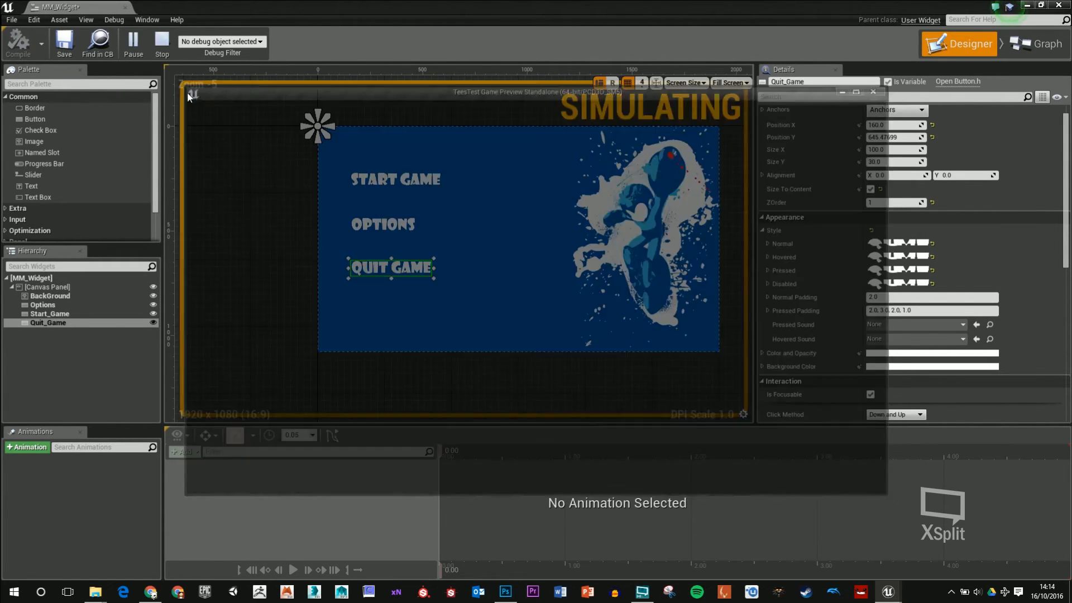
- Return to the main level editor and open the Main_Menu Level Blueprint
left_click(1027, 6)
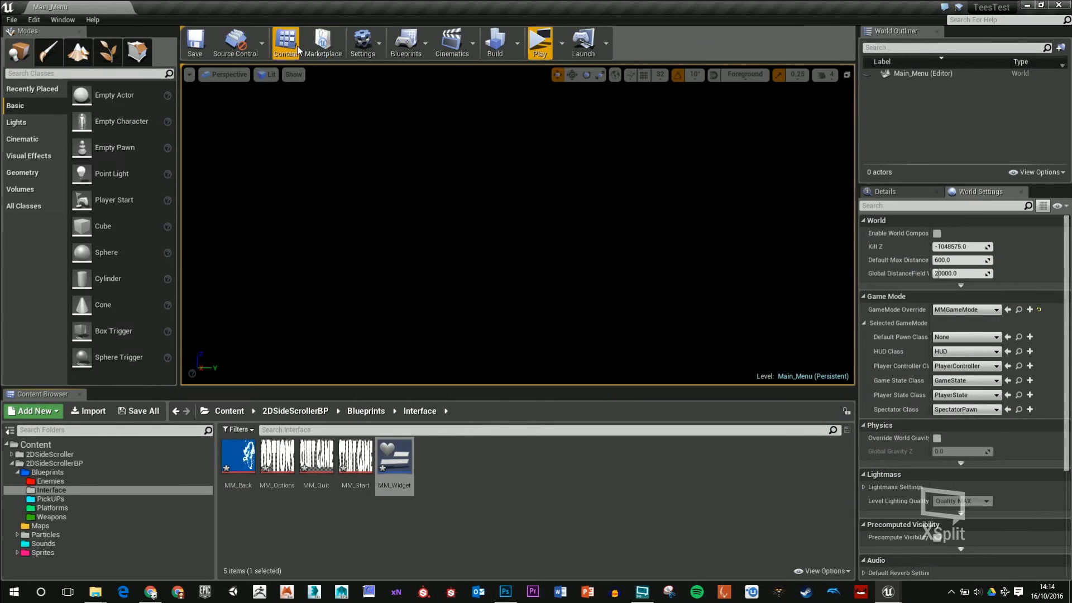
left_click(404, 44)
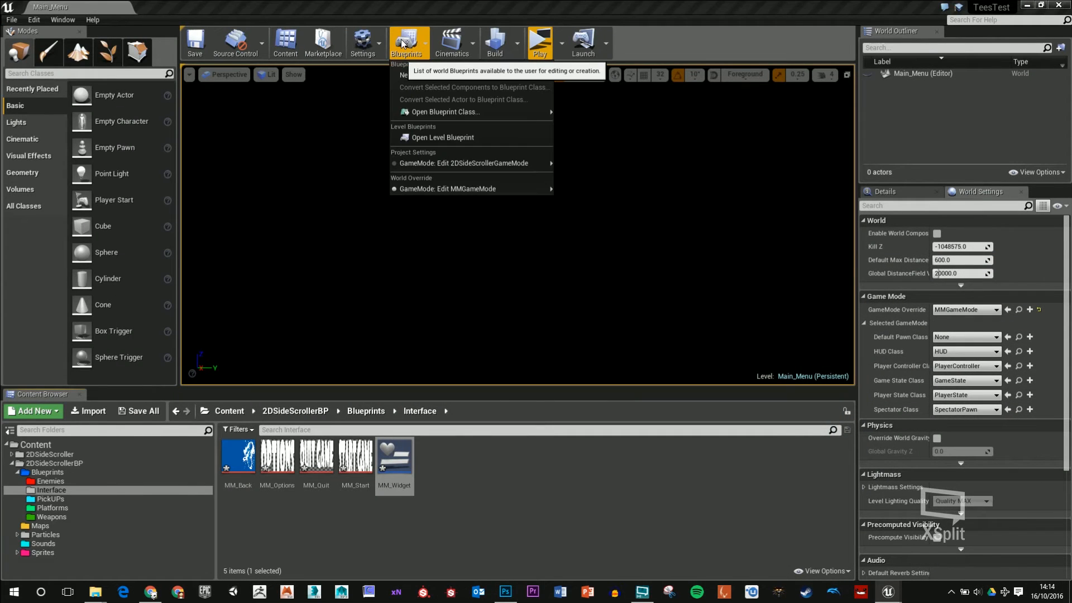
left_click(452, 137)
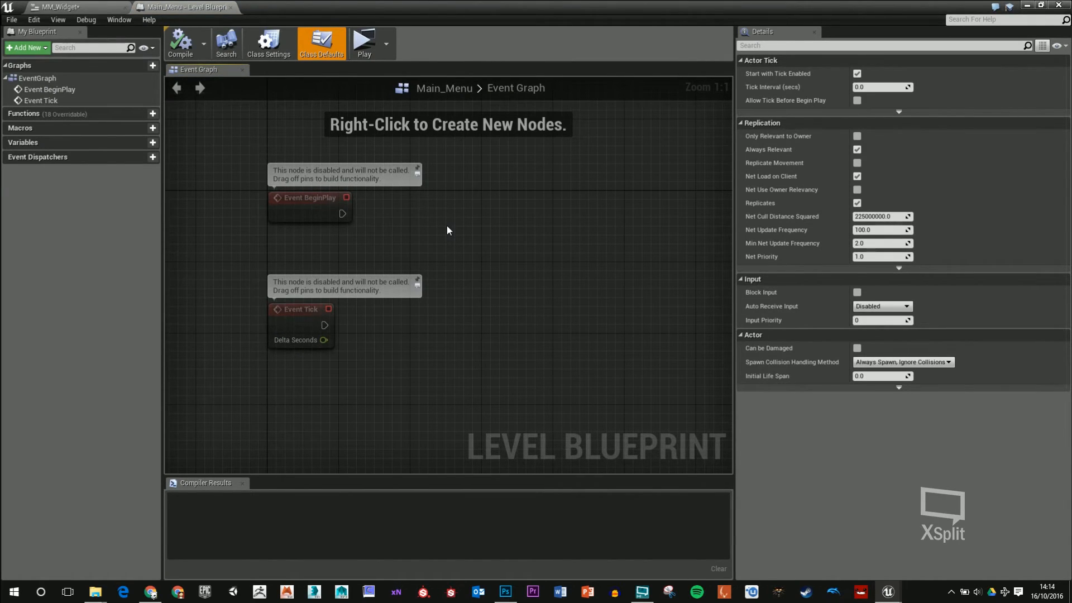
- Add a Create Widget node with class MM_Widget to the Event Graph and connect Event BeginPlay to it
right_click(448, 226)
type("wid")
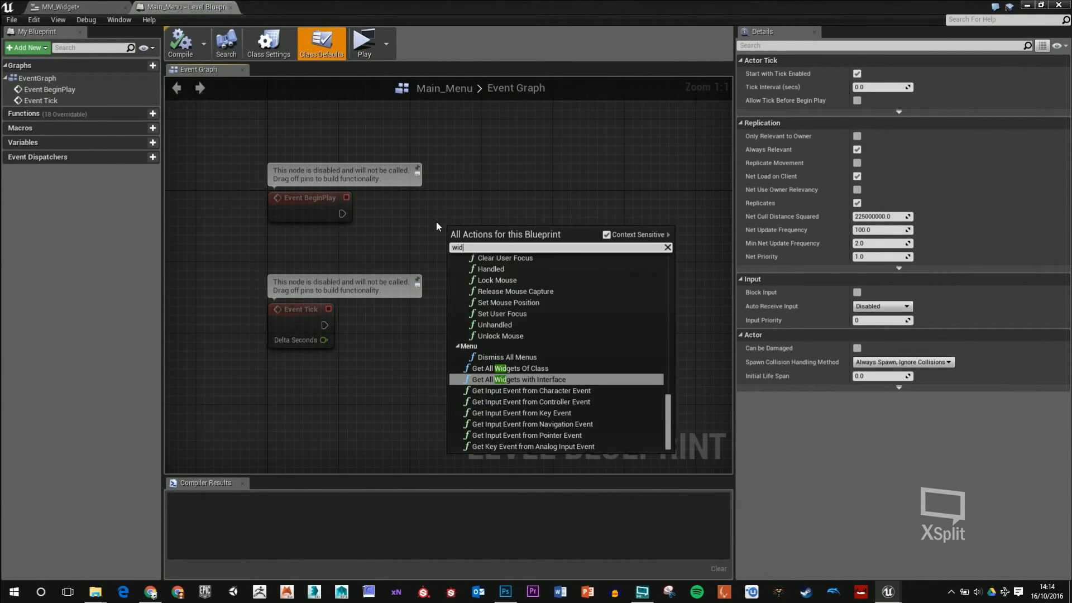
type("get")
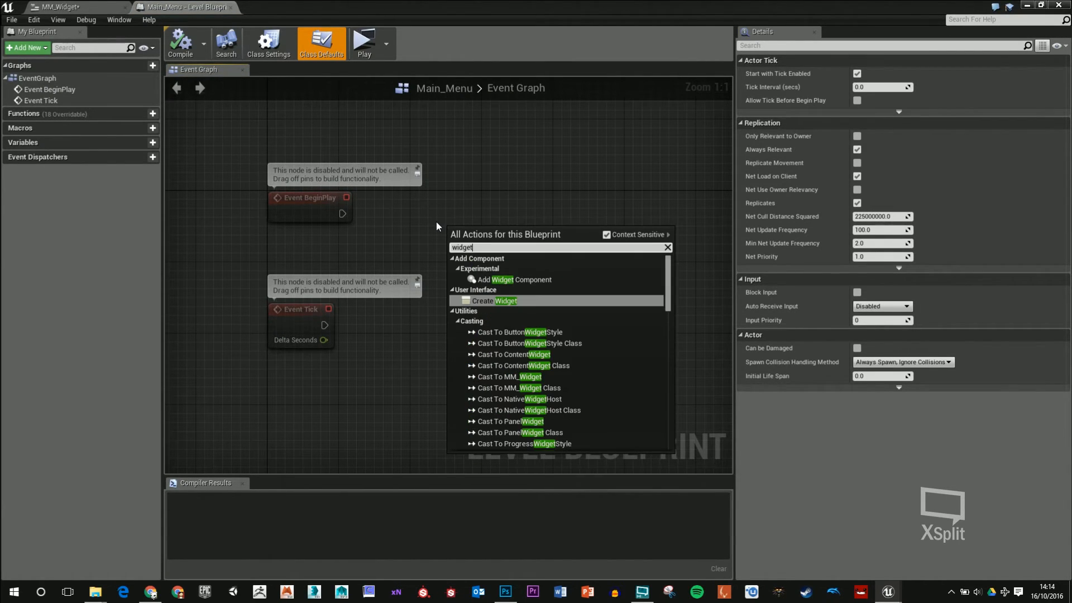
left_click(507, 303)
left_click_drag(531, 269, 538, 207)
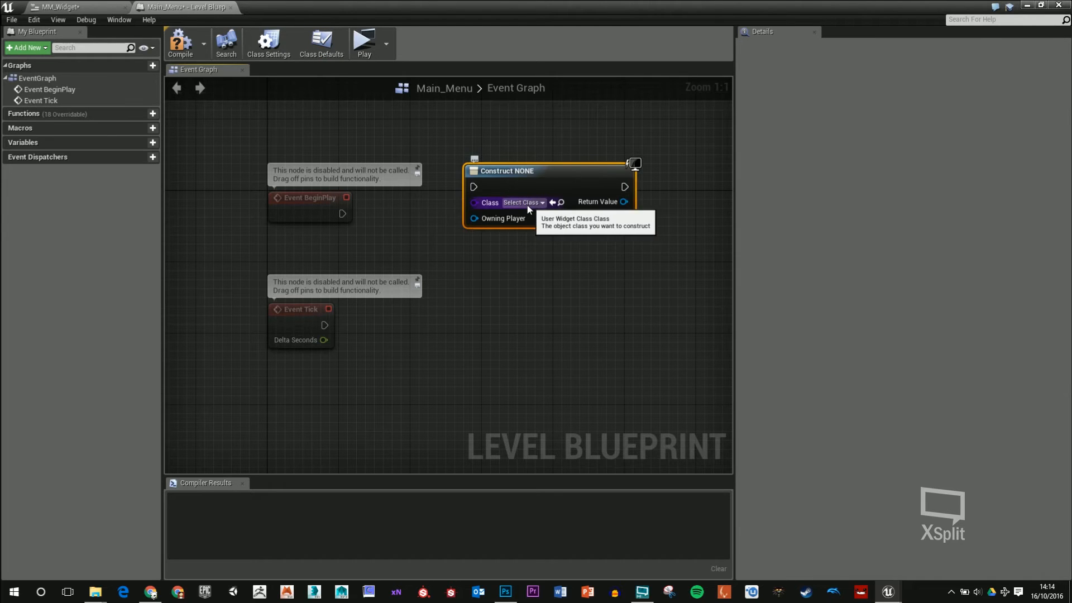
left_click(528, 204)
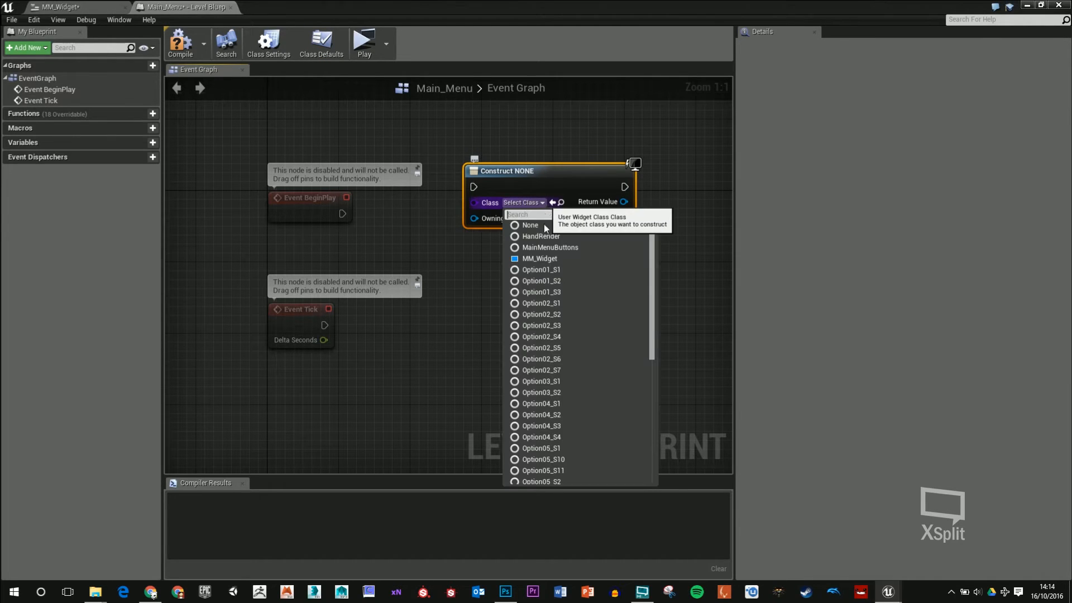
left_click(539, 259)
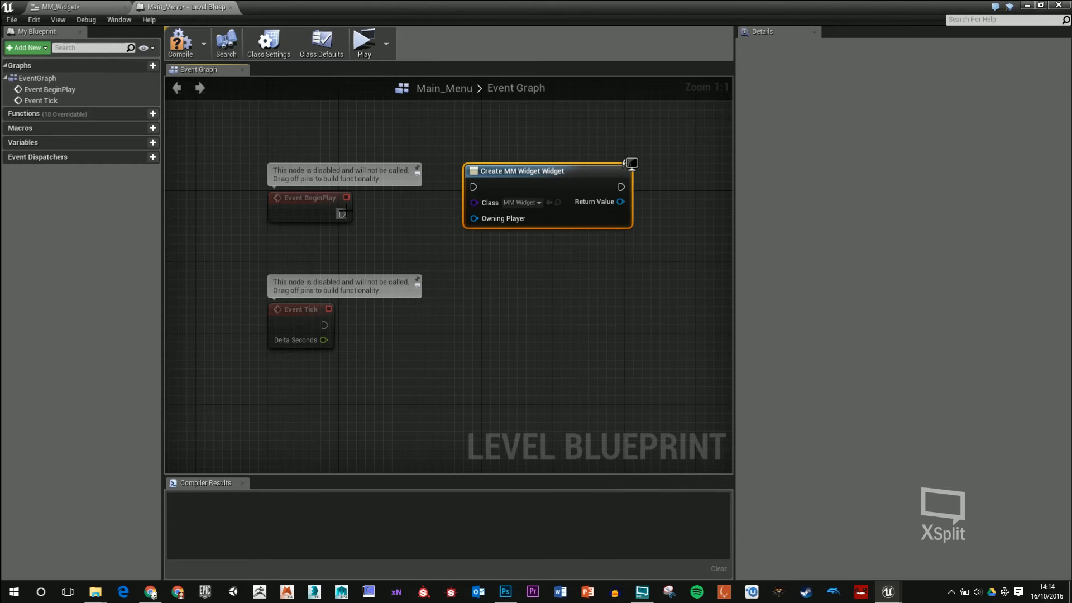
left_click_drag(342, 214, 474, 187)
left_click_drag(545, 184, 509, 220)
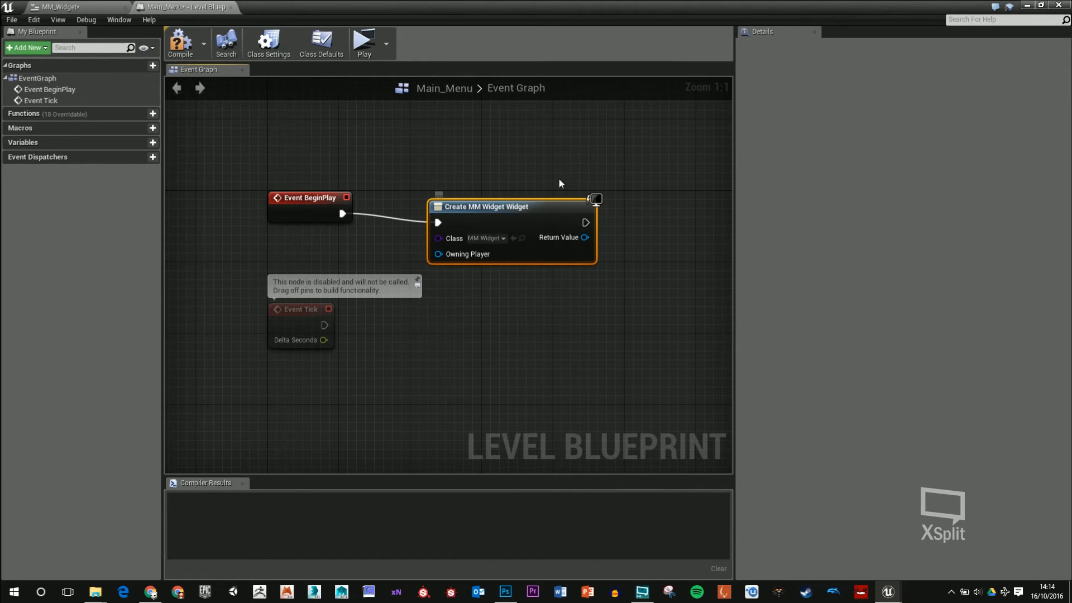
- Add an Add to Viewport node from the Create Widget node's Return Value and place it beside that node
right_click_drag(560, 183, 451, 162)
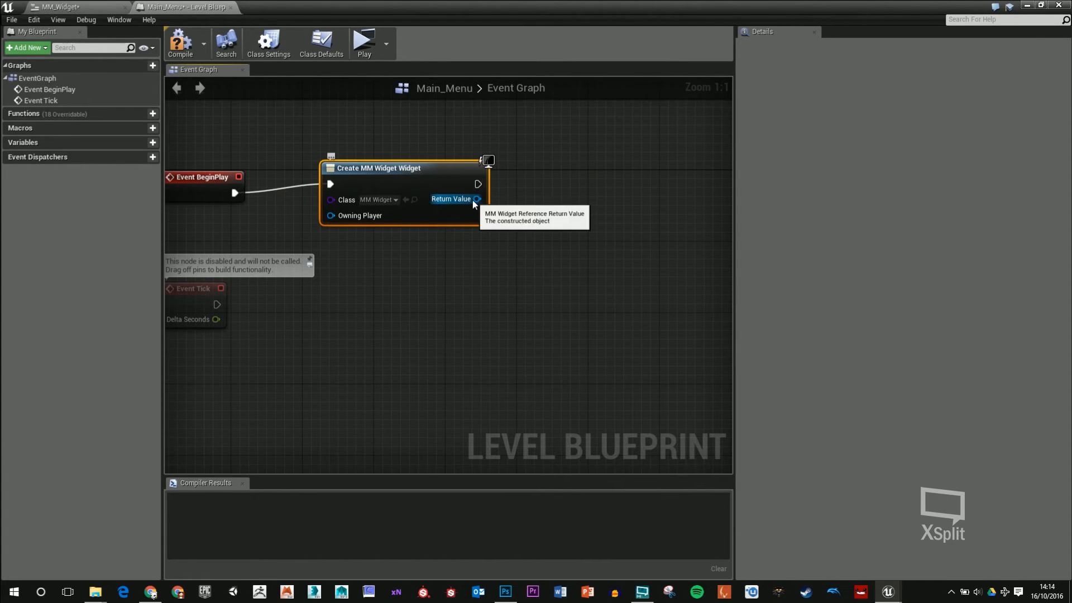
left_click_drag(473, 200, 588, 229)
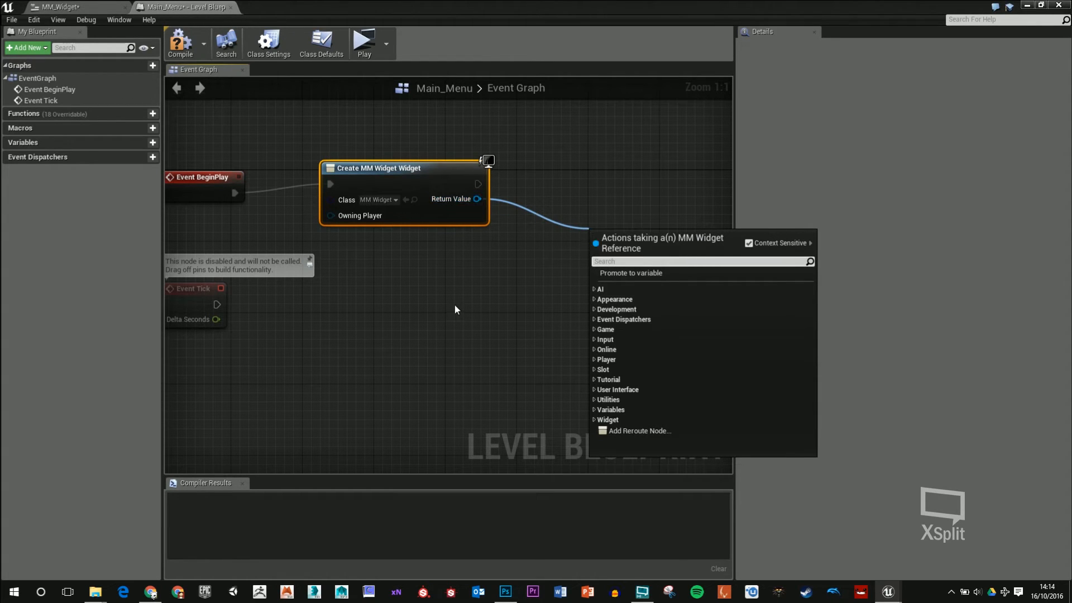
type("viewport")
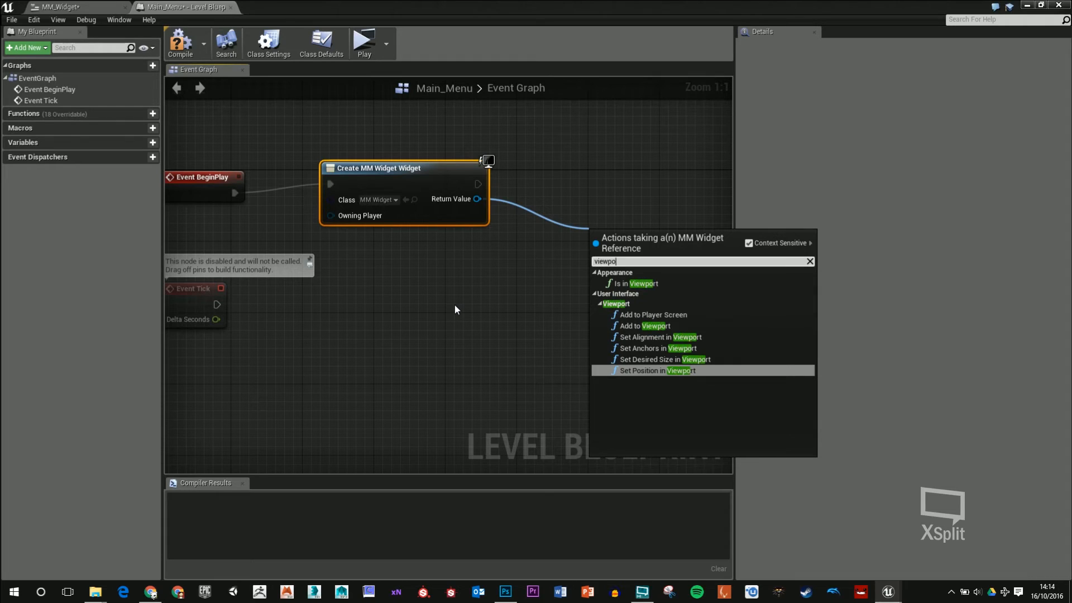
left_click(624, 327)
left_click_drag(625, 239, 616, 177)
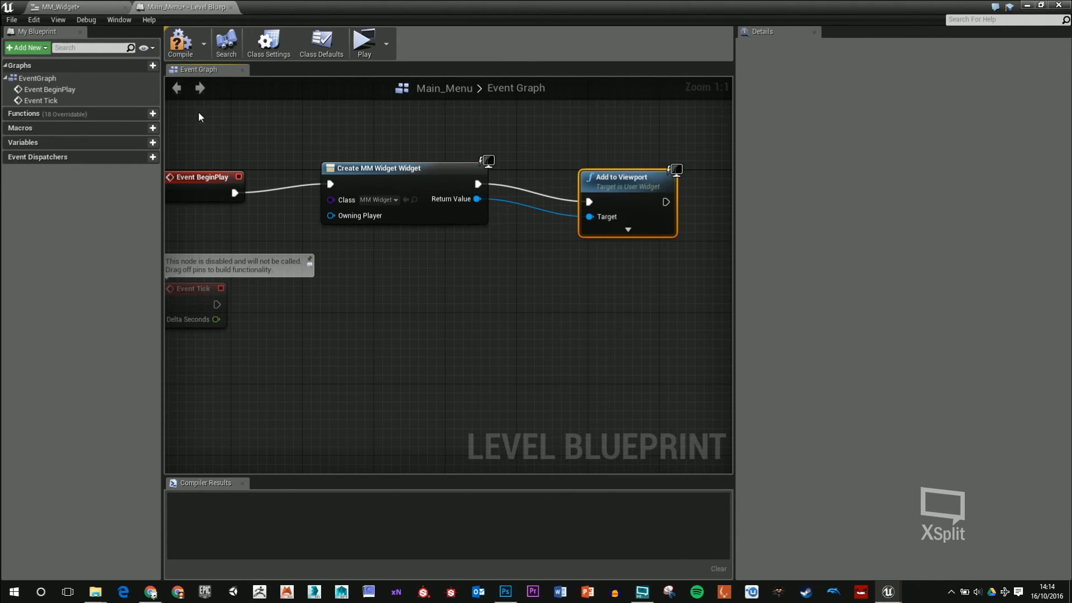
- Compile the Level Blueprint, play the level to check the menu on screen, and stop the preview
left_click(180, 42)
left_click(364, 43)
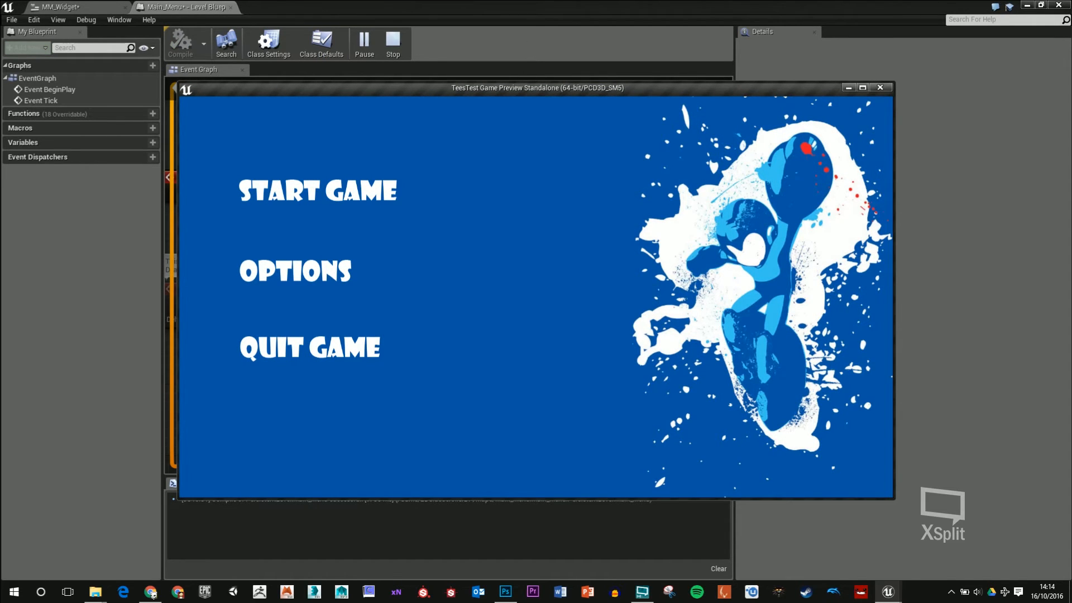
key("Escape")
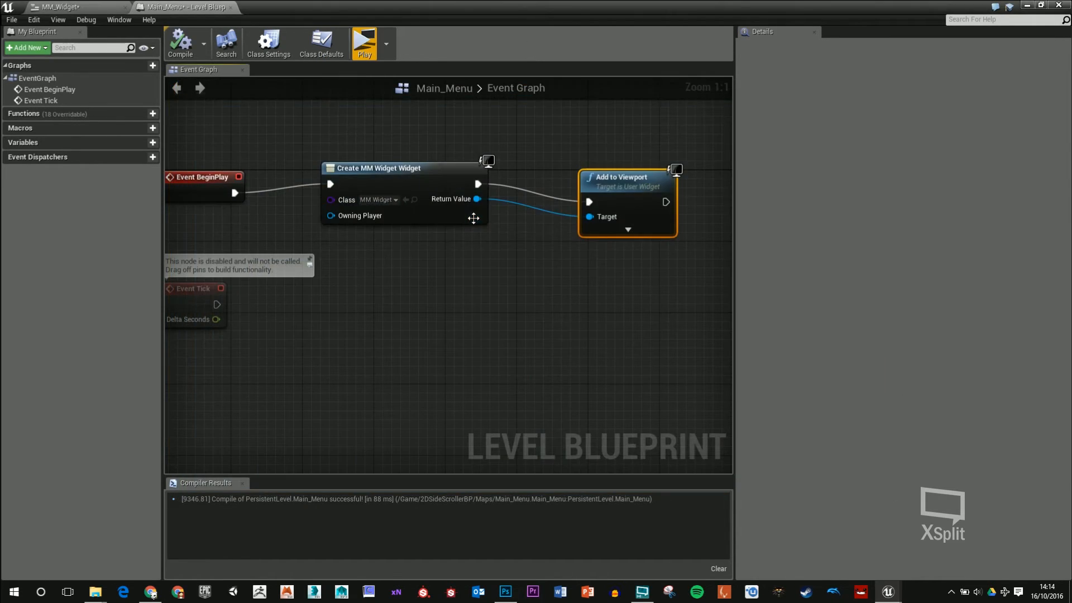
- Add an OnClicked event for the Start_Game button in MM_Widget
left_click(81, 5)
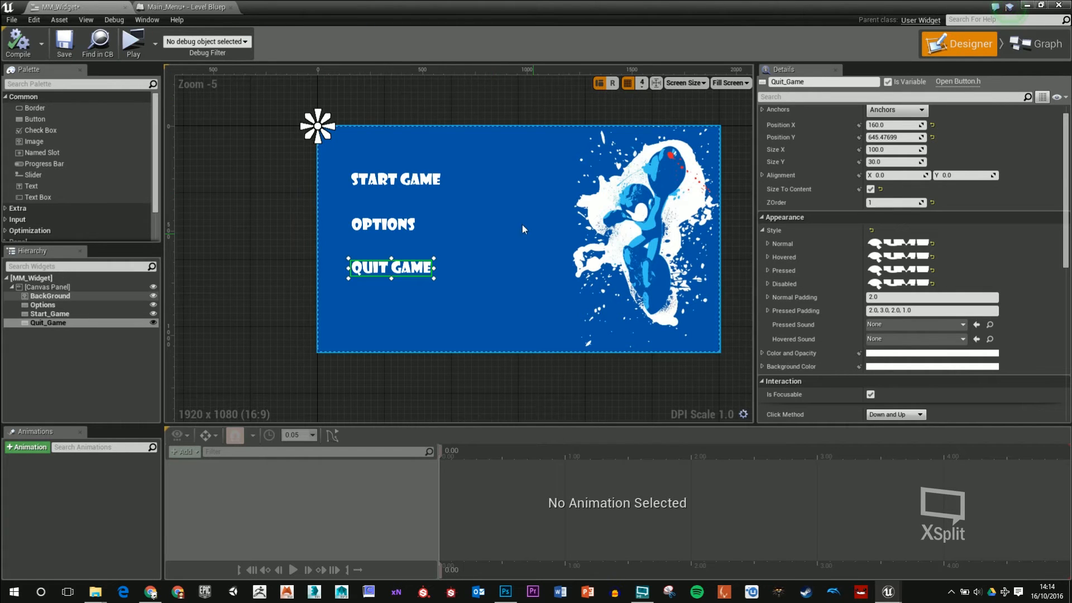
scroll(434, 187, "up", 3)
scroll(434, 188, "down", 2)
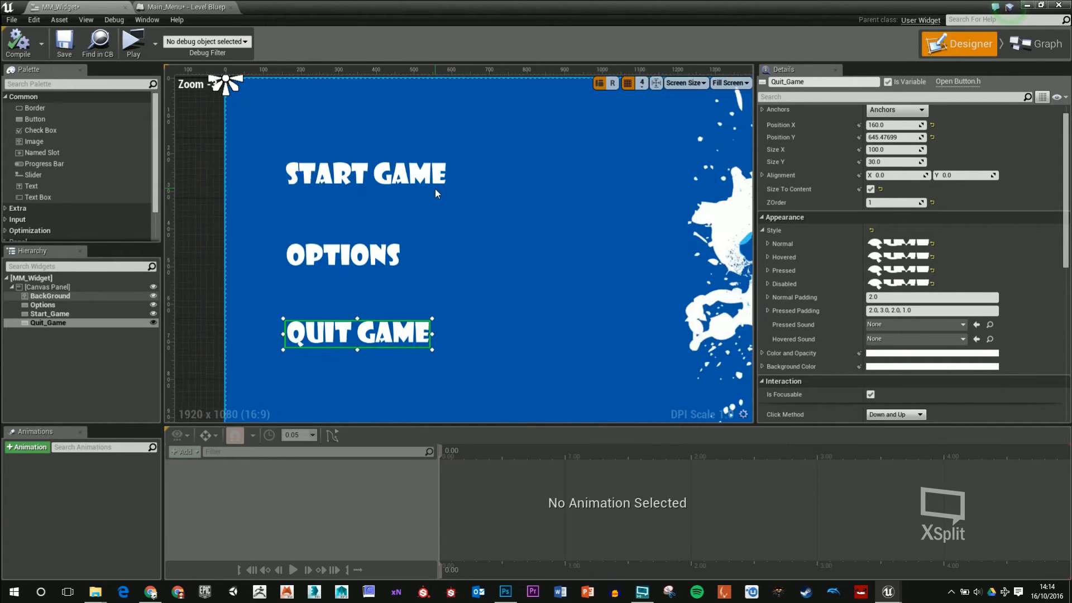
right_click_drag(544, 177, 465, 165)
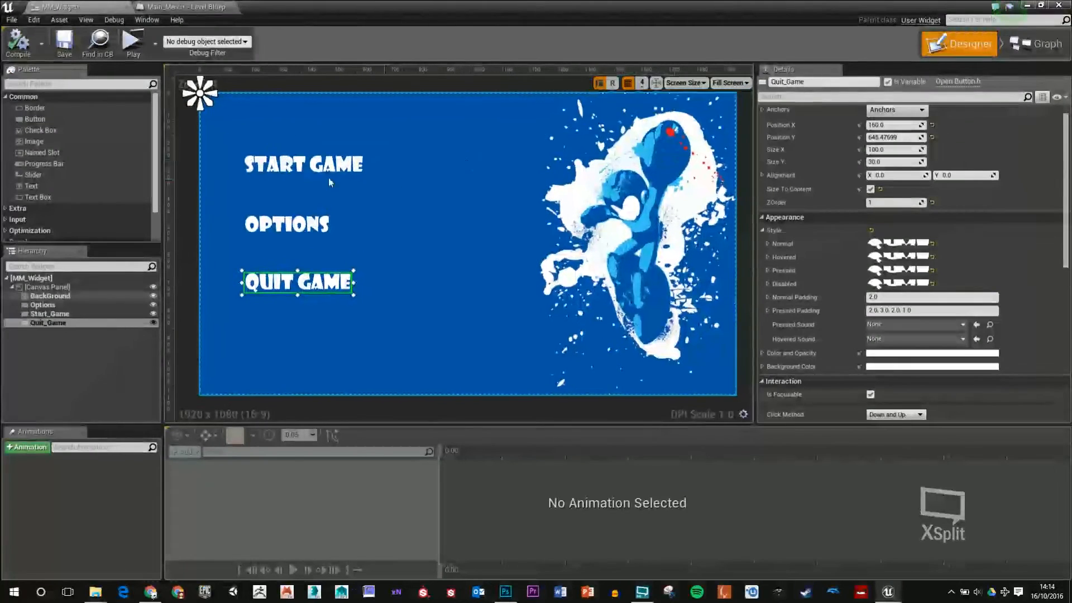
left_click(290, 163)
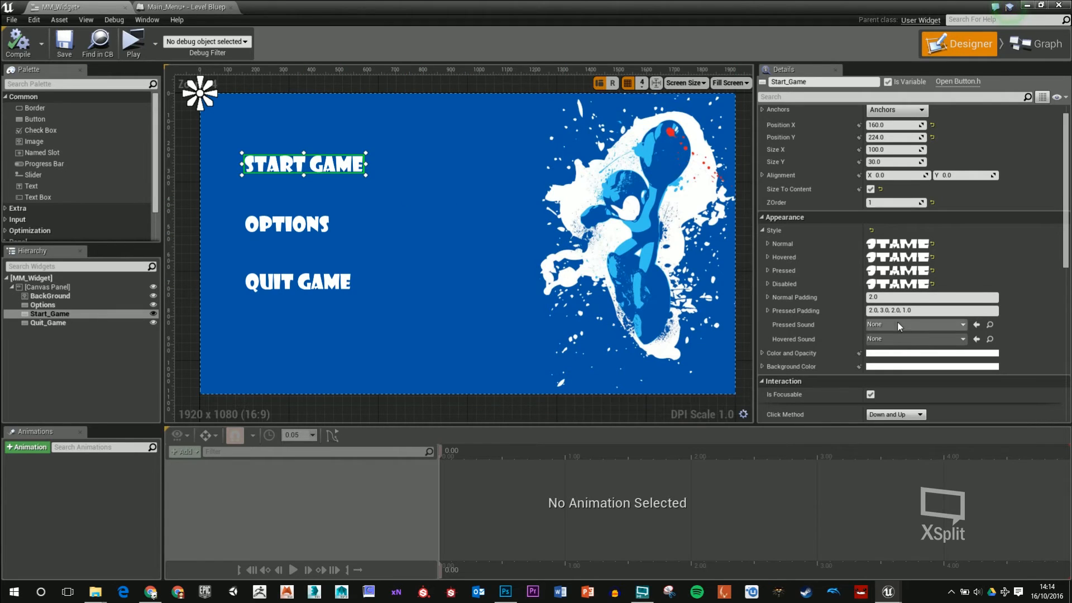
scroll(899, 326, "down", 10)
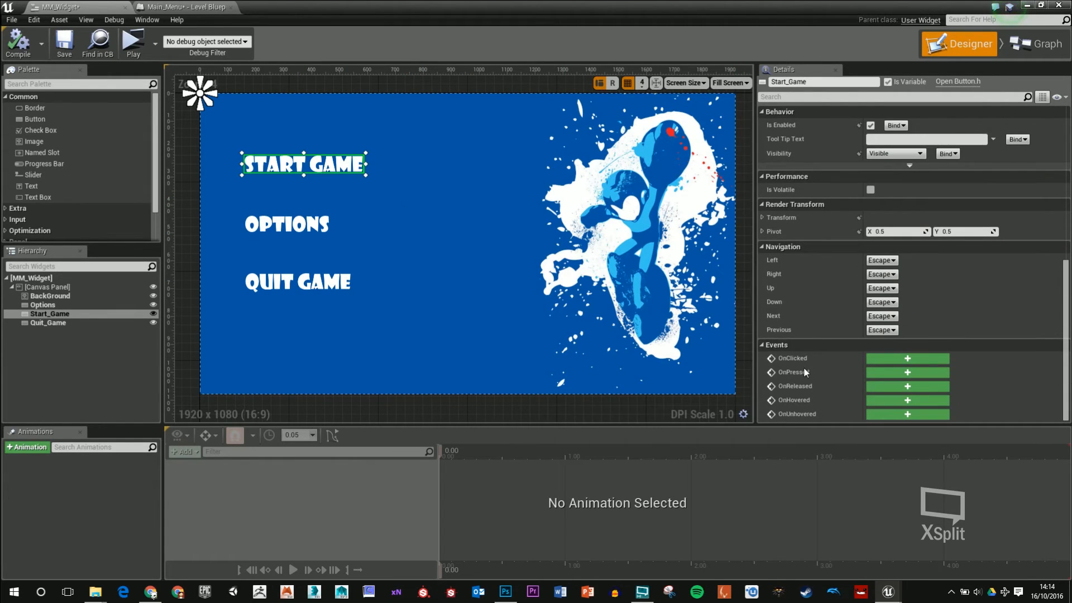
left_click(894, 360)
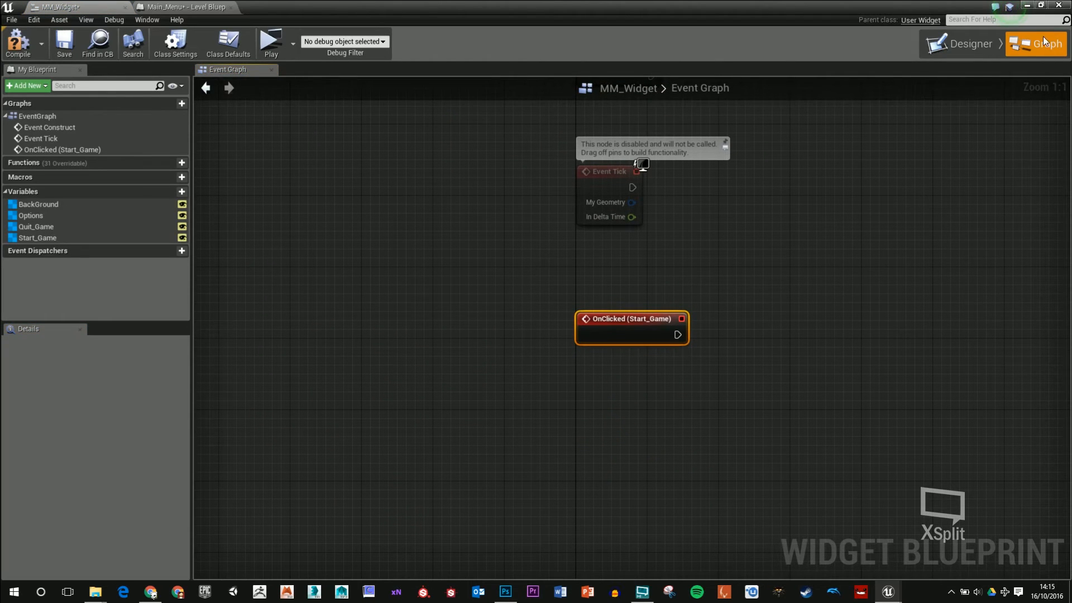
- Reposition the OnClicked (Start_Game) node in MM_Widget's Event Graph and connect an Open Level node to its execution output
left_click(959, 44)
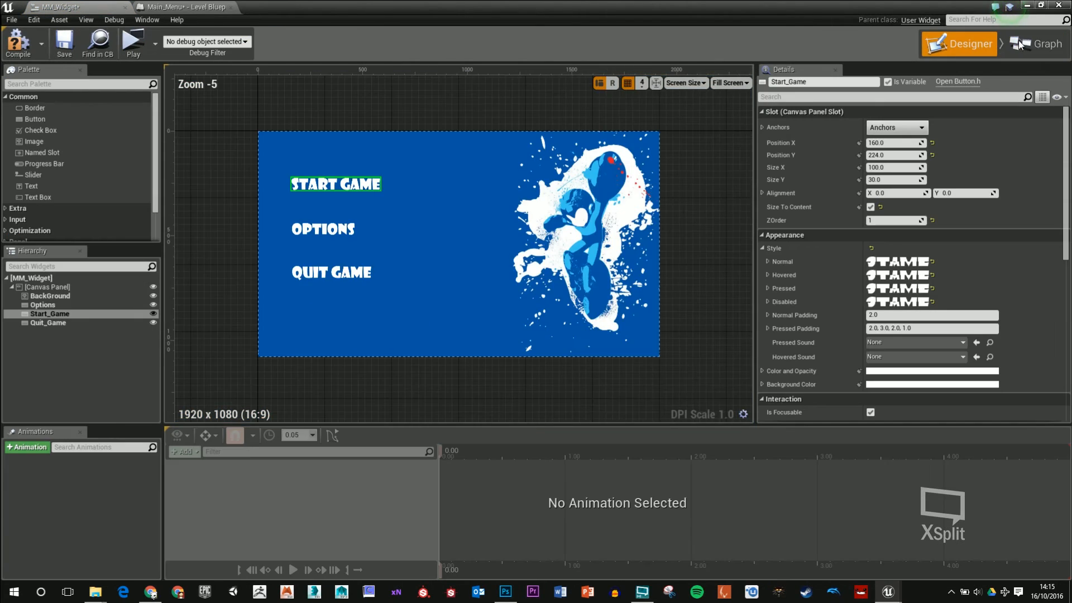
left_click(1042, 45)
right_click_drag(766, 293, 643, 253)
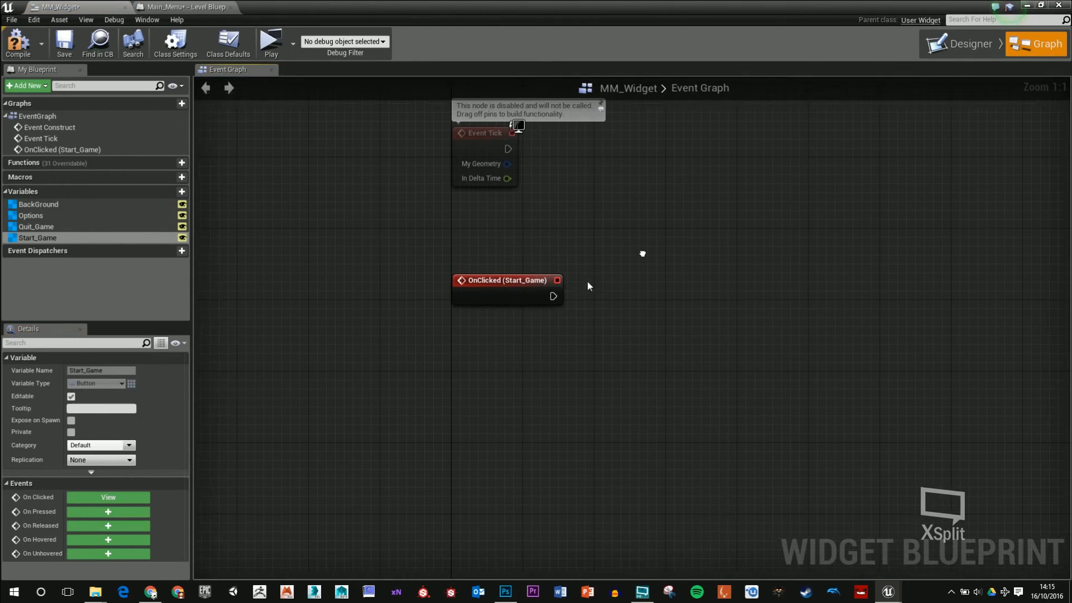
left_click_drag(523, 291, 497, 300)
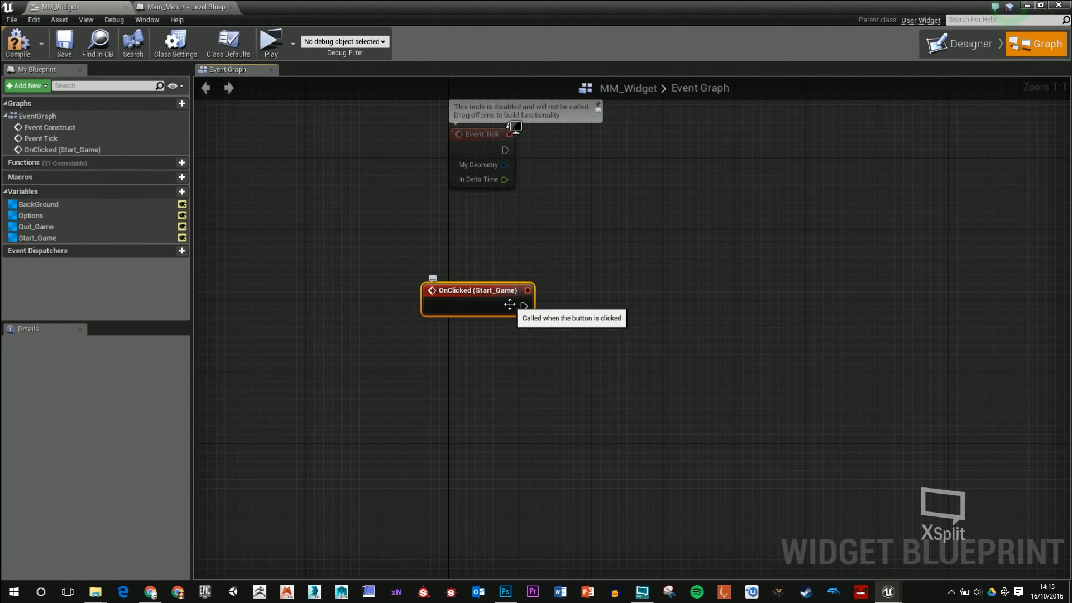
left_click_drag(524, 306, 686, 317)
type("level")
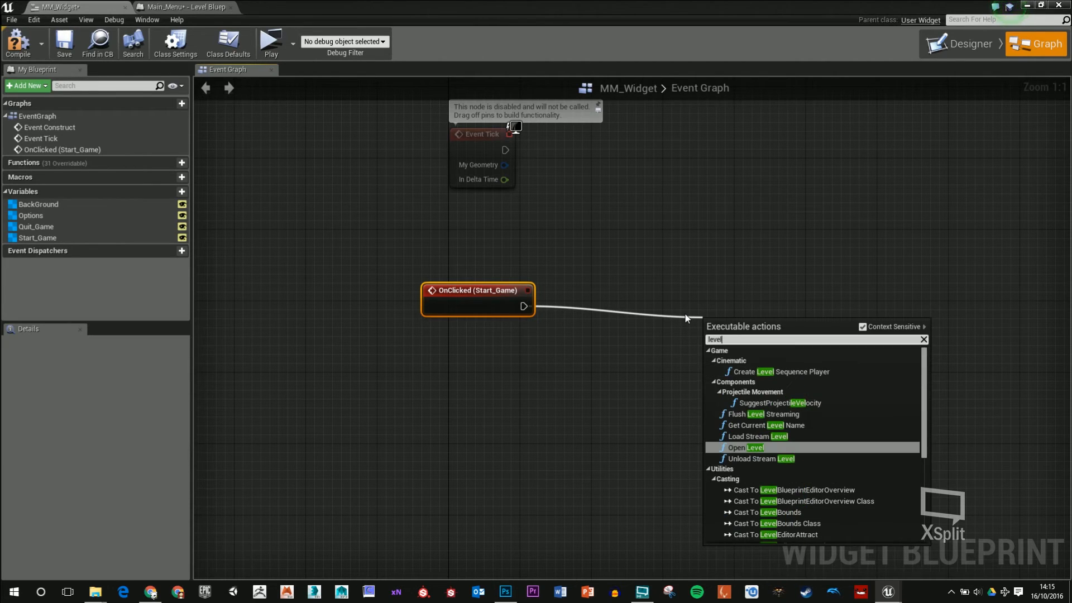
left_click(749, 447)
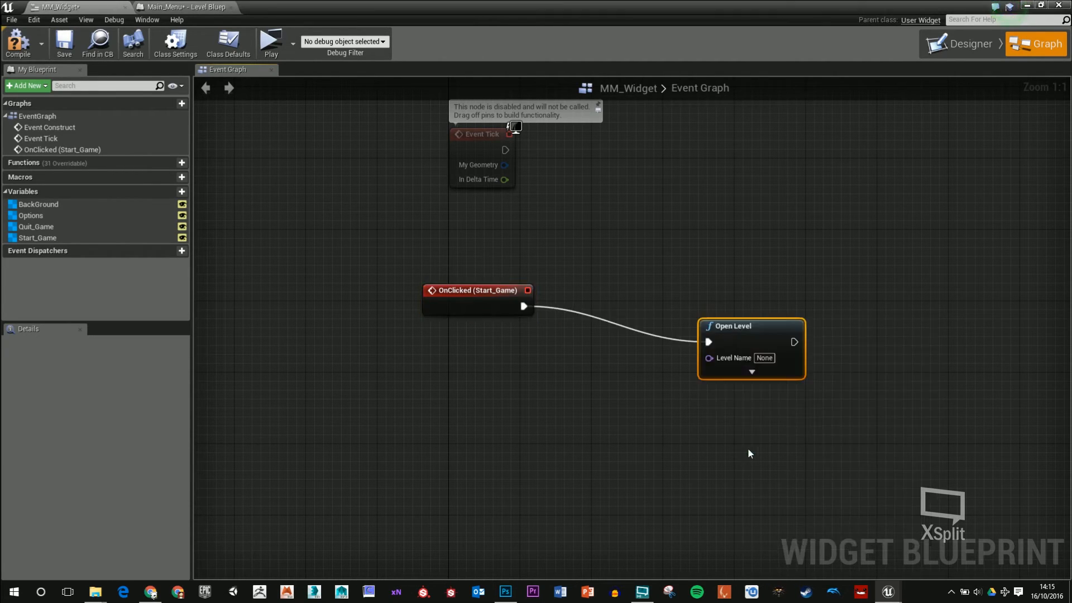
- Copy the name of the 2DSideScrollerExampleMap level from the Maps folder in the main editor
left_click_drag(594, 4, 766, 71)
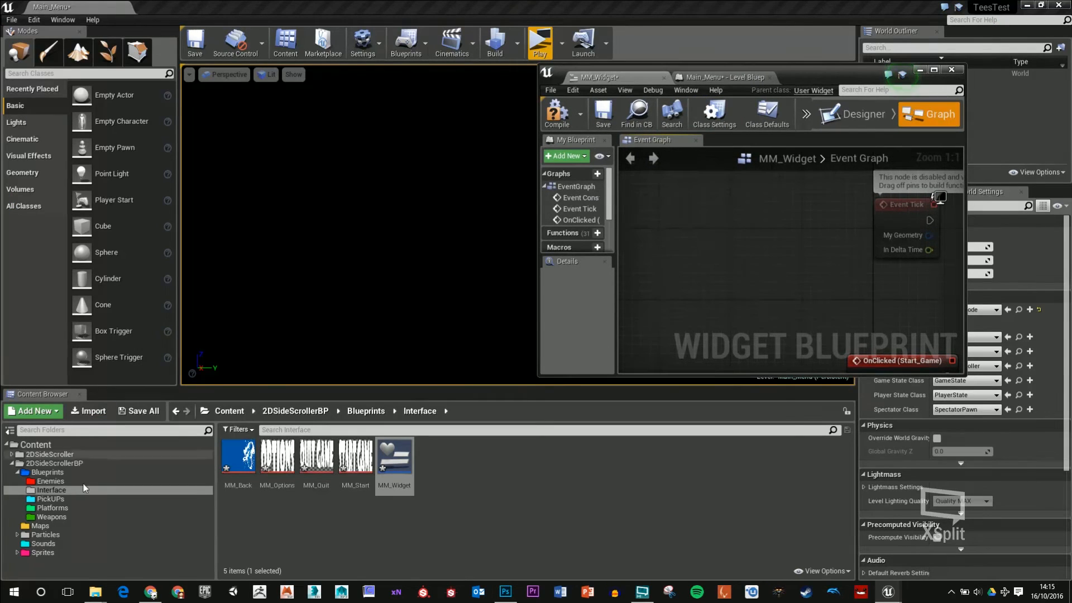
left_click(42, 526)
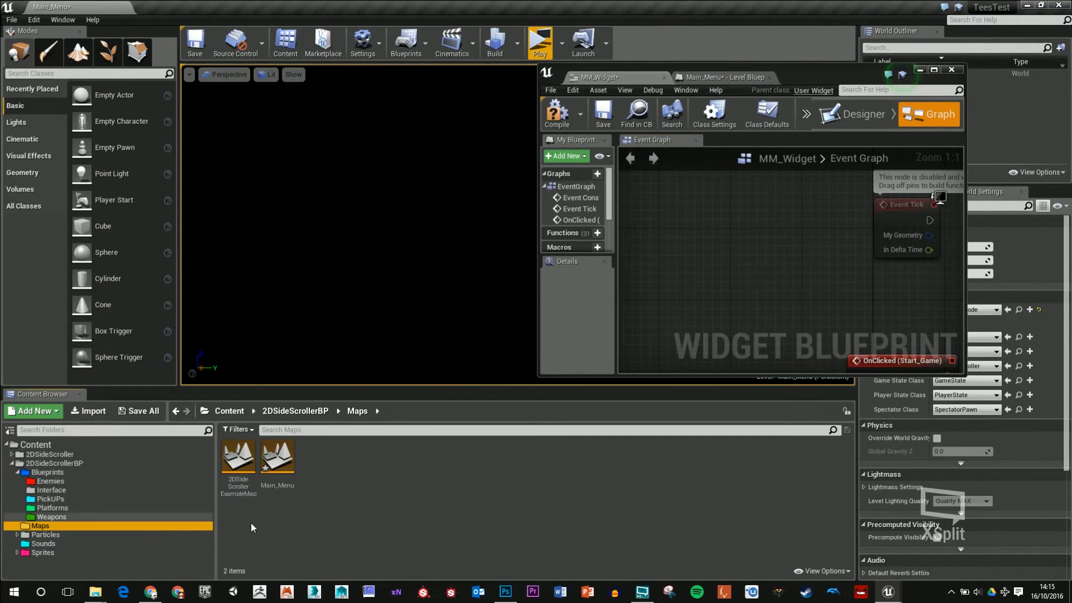
left_click(240, 489)
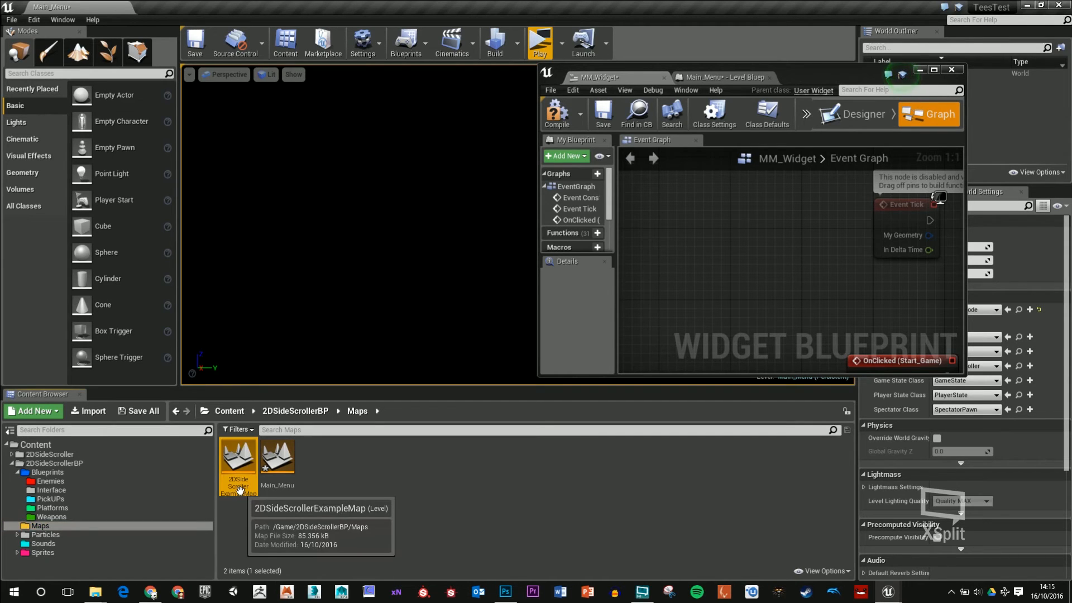
left_click(241, 490)
key("ctrl+c")
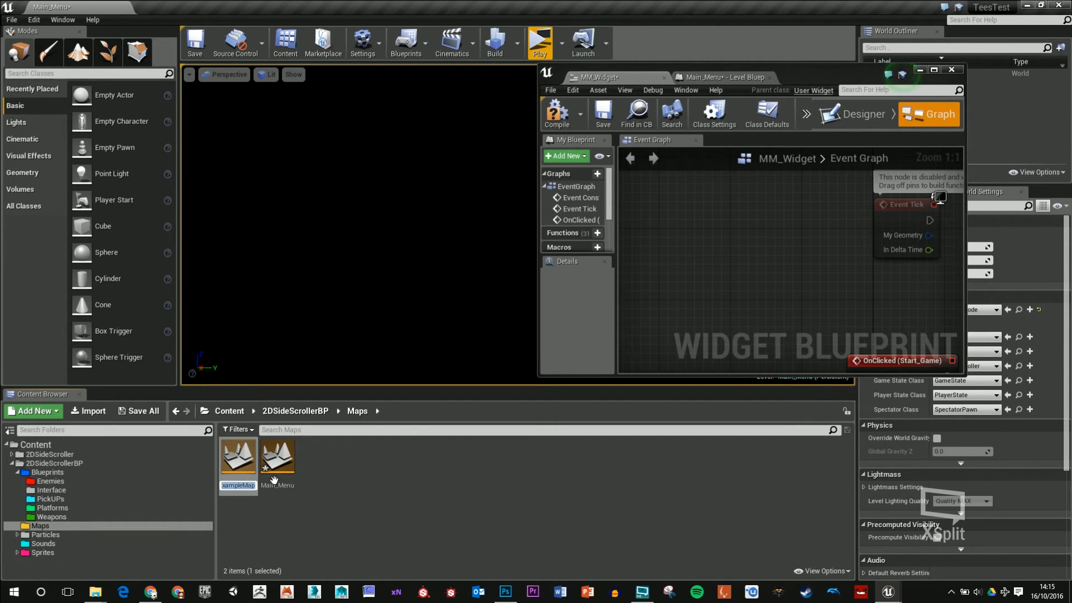
- Set the Open Level node's Level Name to 2DSideScrollerExampleMap and align the node with the OnClicked event
double_click(844, 78)
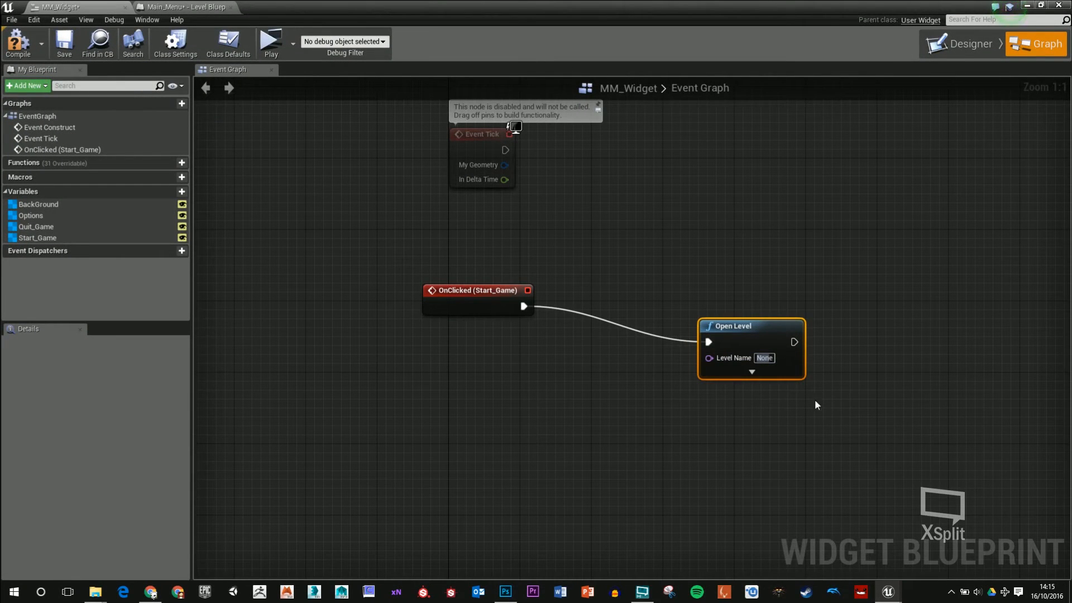
left_click(761, 359)
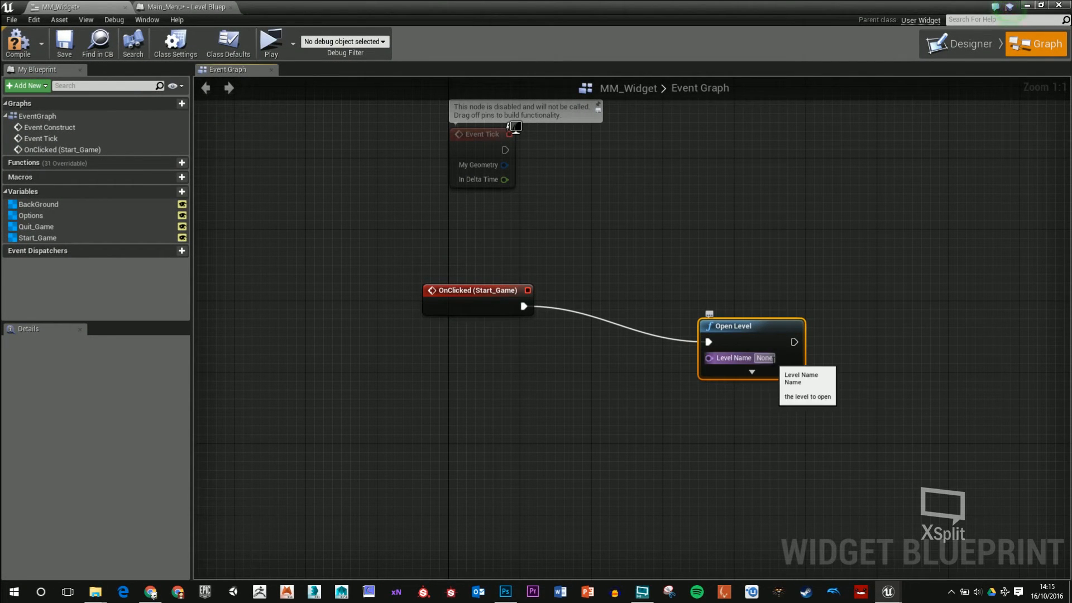
key("BackSpace")
key("ctrl+v")
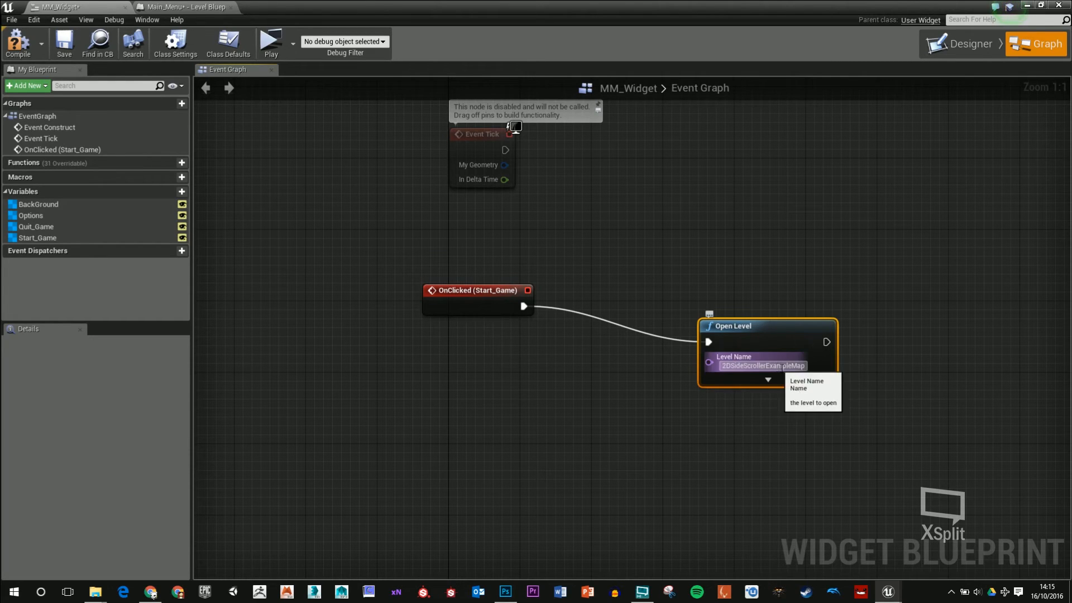
left_click(780, 423)
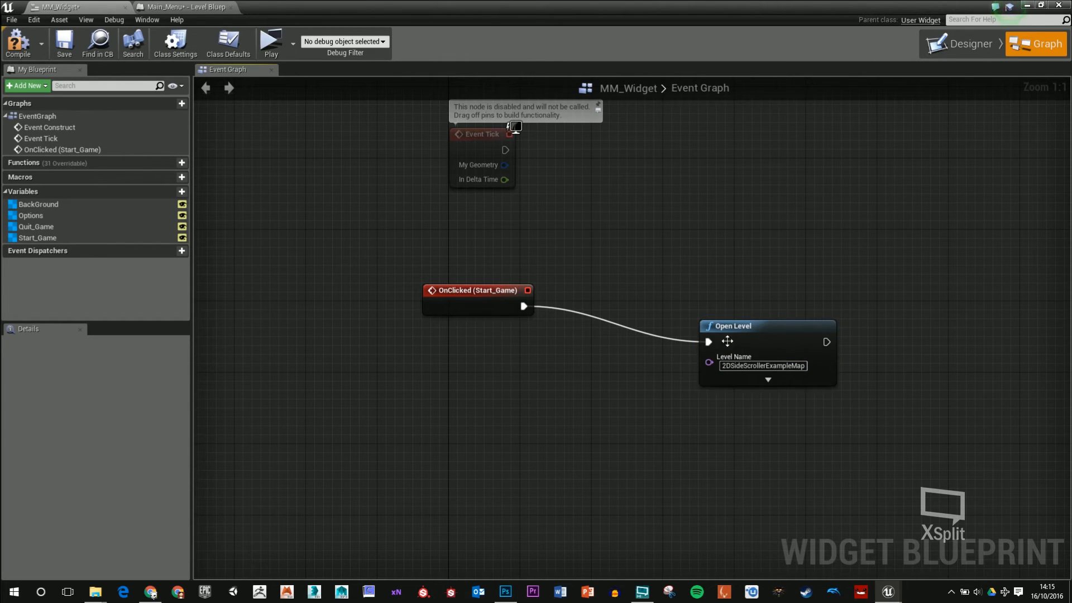
left_click_drag(727, 341, 709, 296)
- Compile MM_Widget, play the level to check the menu, and stop the preview
left_click(18, 42)
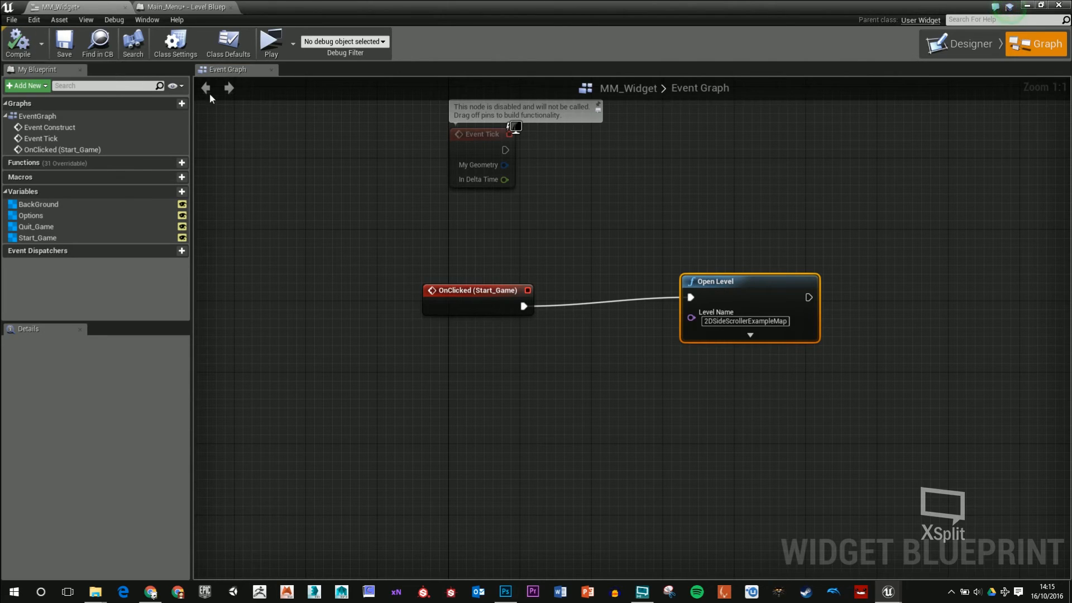
left_click(270, 41)
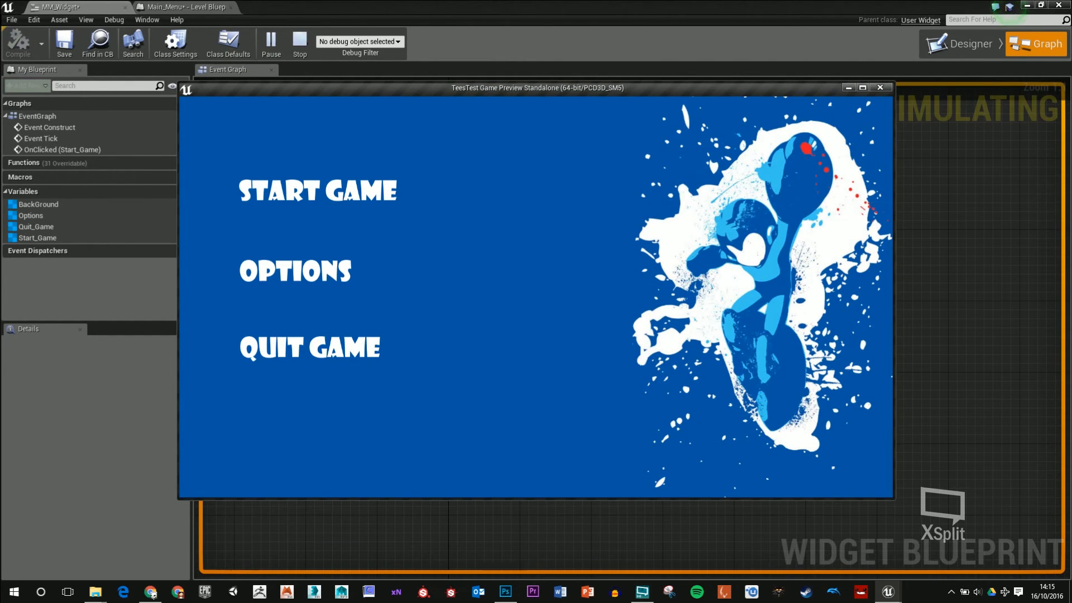
key("Escape")
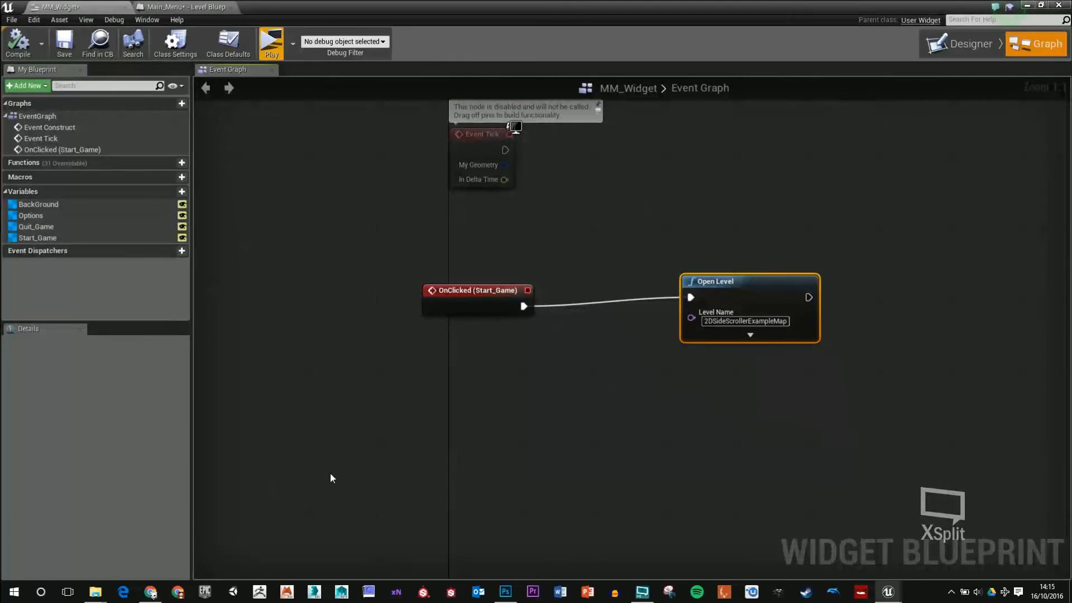
- Add a Get Player Controller node to the Main_Menu Level Blueprint below the Add to Viewport node
left_click(193, 7)
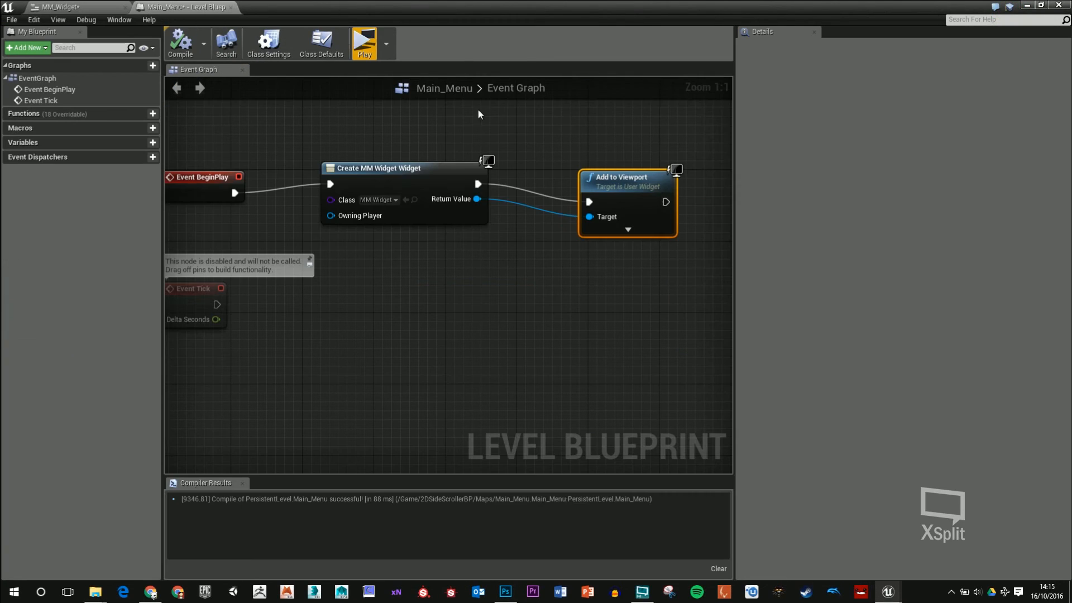
right_click_drag(555, 235, 471, 301)
right_click(470, 301)
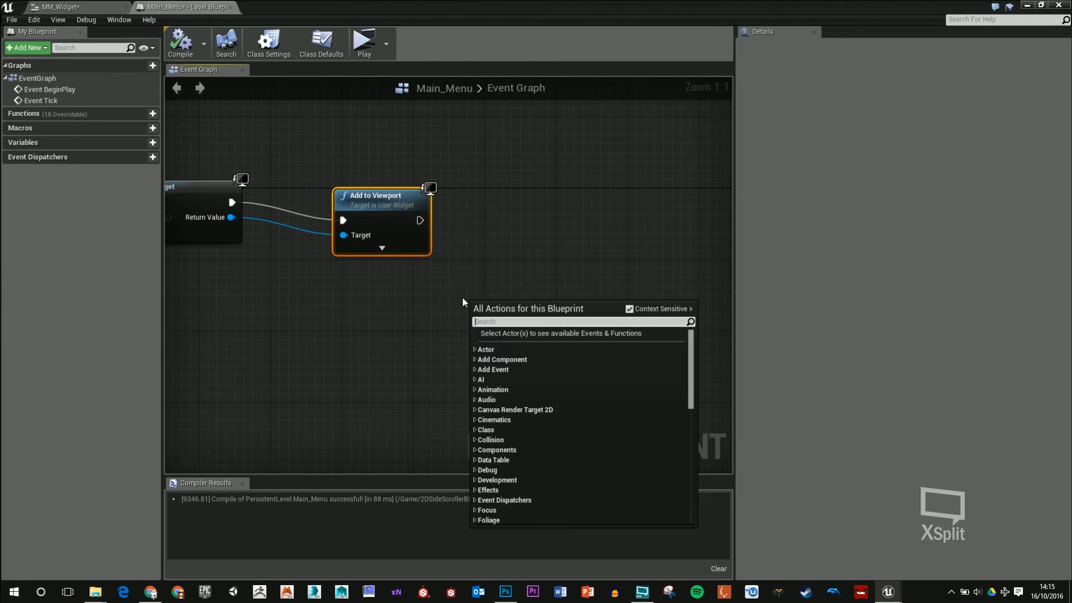
type("controller")
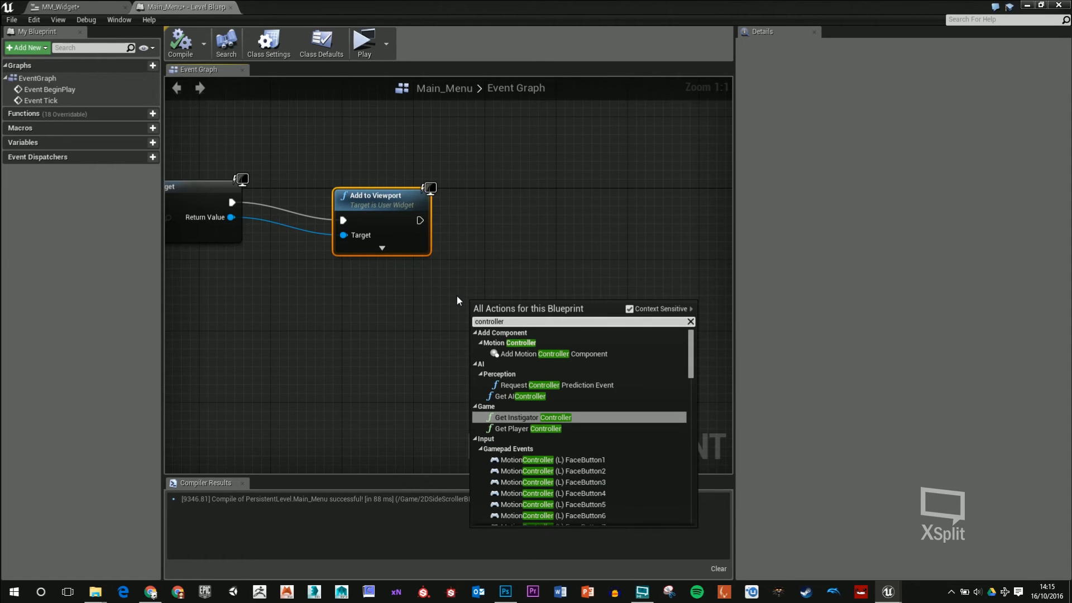
left_click(527, 429)
- Add a Set Show Mouse Cursor node from the player controller's Return Value, run it after Add to Viewport, and enable Show Mouse Cursor
right_click_drag(569, 355, 524, 358)
left_click_drag(547, 321, 591, 276)
type("mouse")
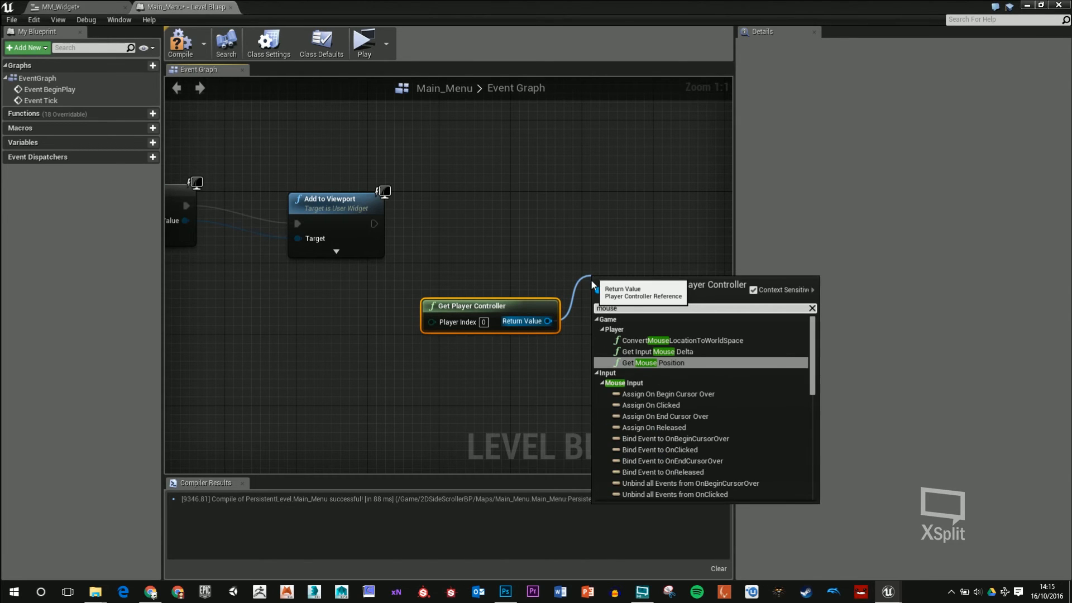
scroll(688, 392, "down", 8)
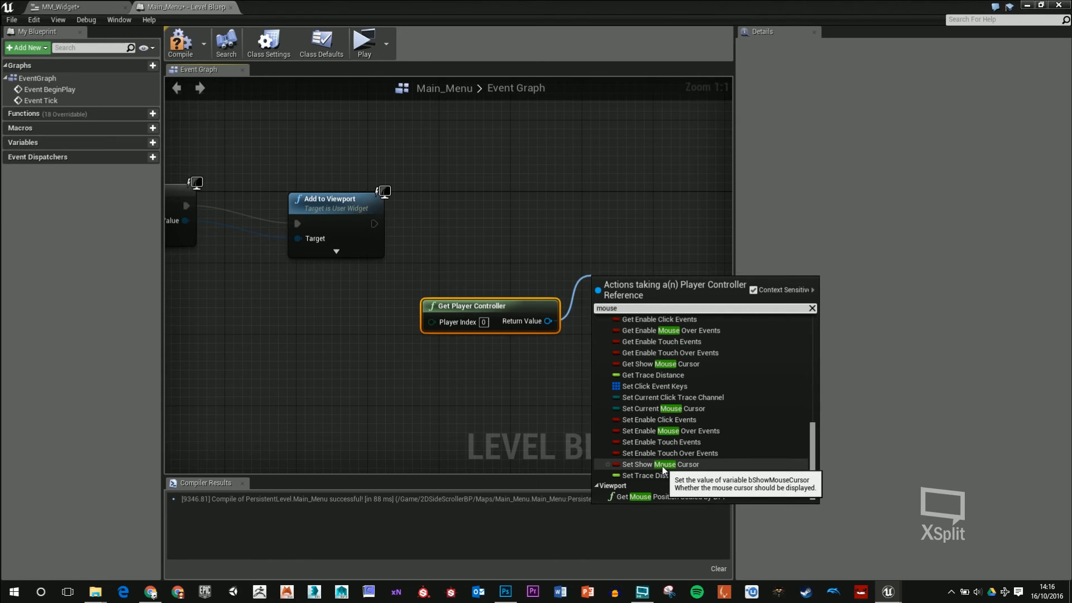
left_click(663, 464)
left_click_drag(654, 281, 645, 219)
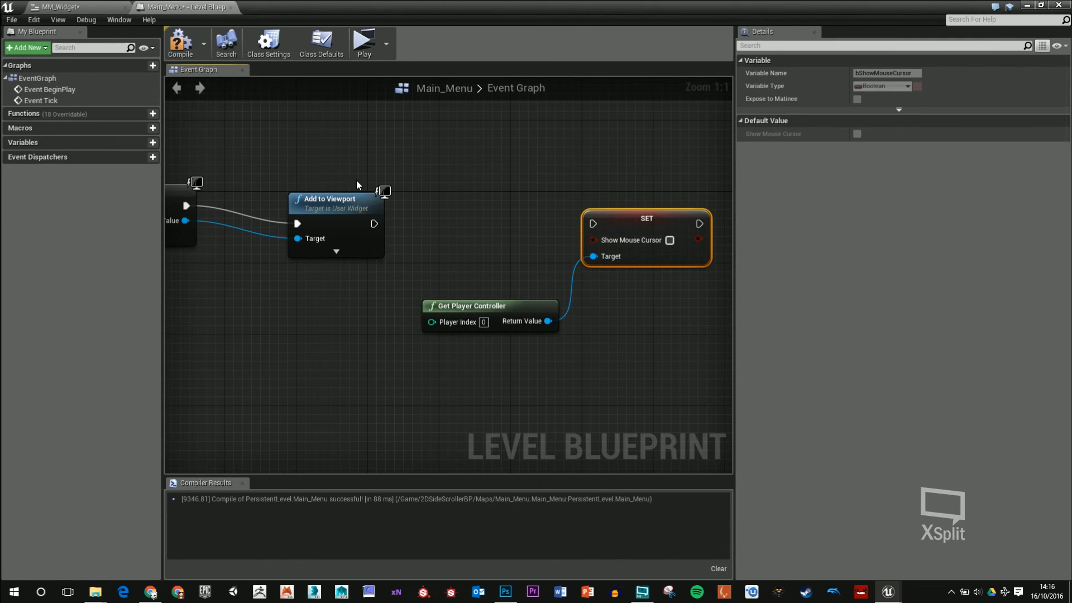
left_click_drag(374, 223, 593, 224)
left_click(670, 240)
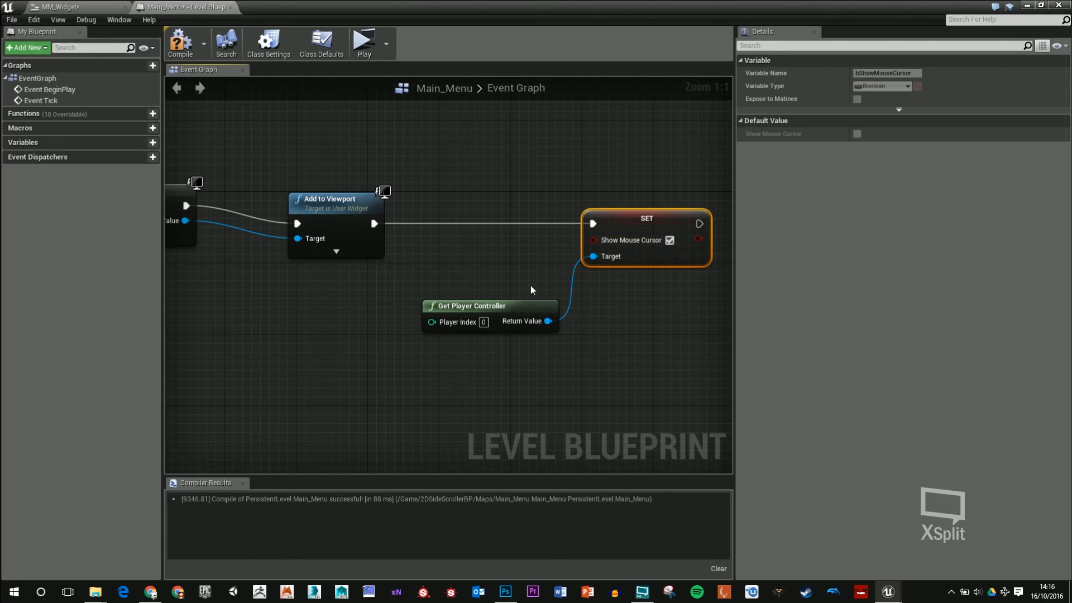
- Compile the Level Blueprint, play the level, test Start Game by moving and shooting in the opened map, and stop the preview
left_click(183, 40)
left_click(364, 42)
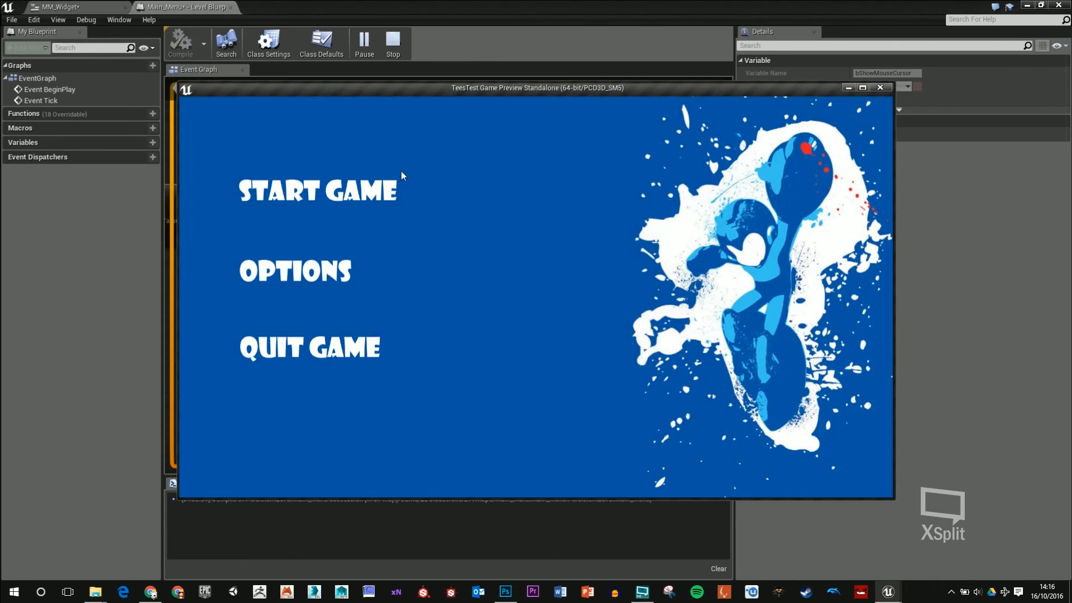
left_click(373, 192)
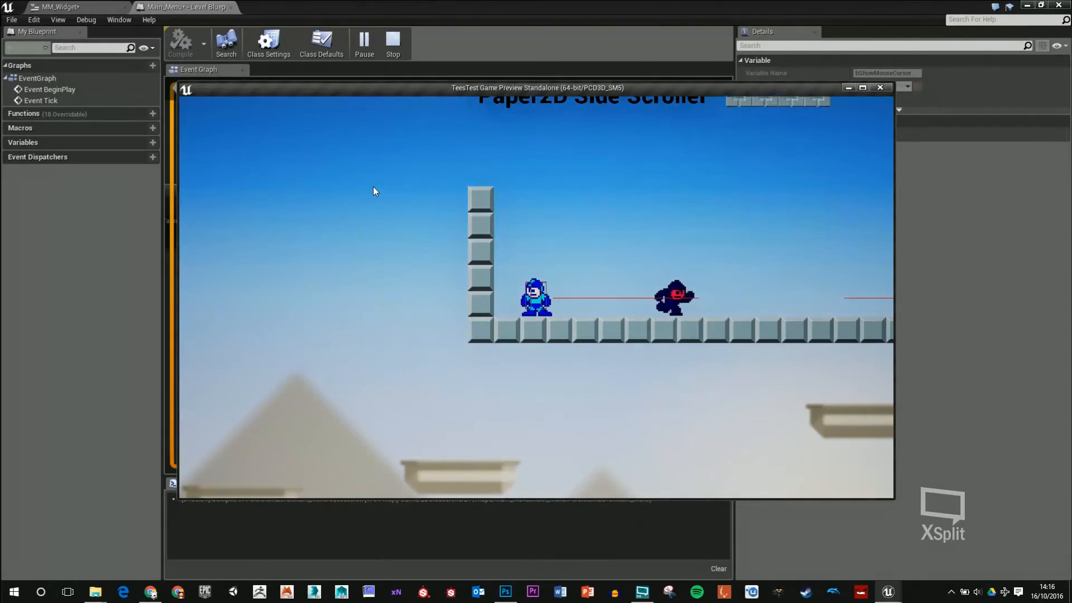
left_click(373, 186)
left_click(373, 186)
left_click(373, 187)
key("d")
left_click(373, 186)
left_click(373, 186)
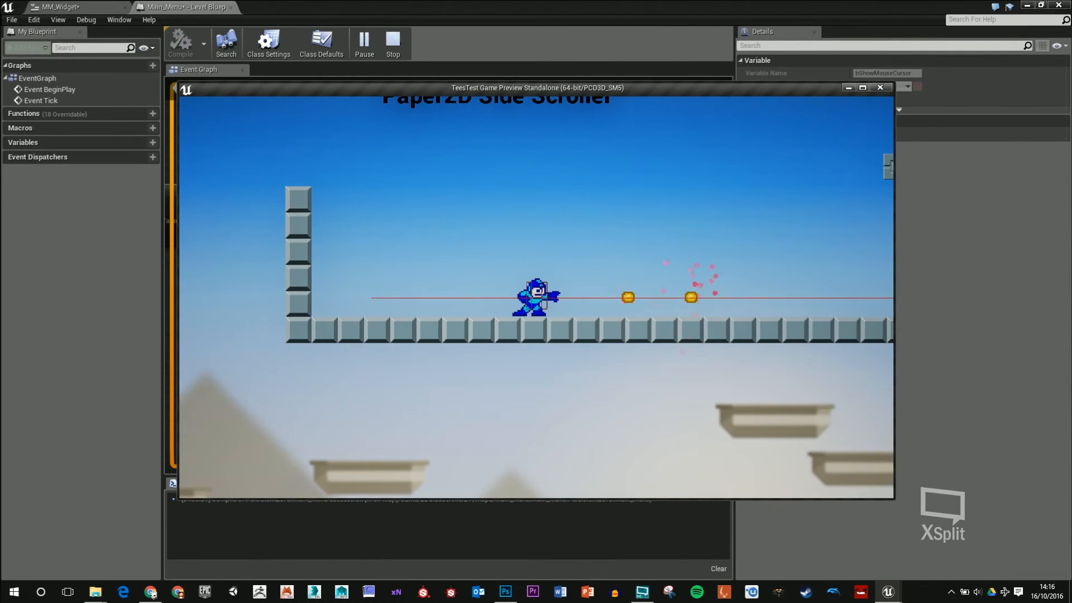
left_click(373, 187)
key("Escape")
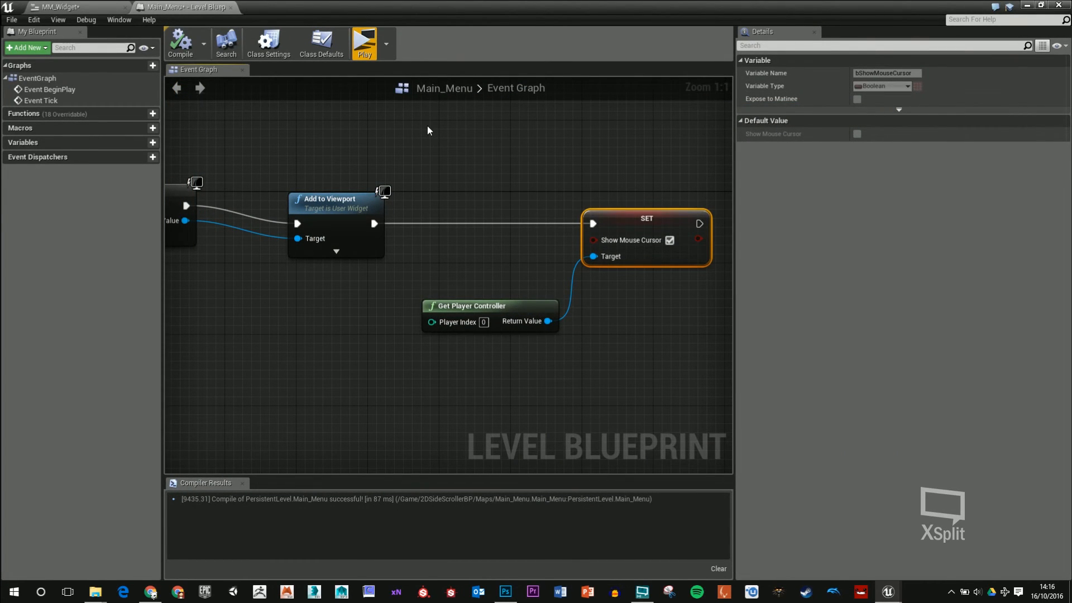
- Open MM_Widget in the Designer, select the Start_Game button and review its details down to its events
left_click(77, 7)
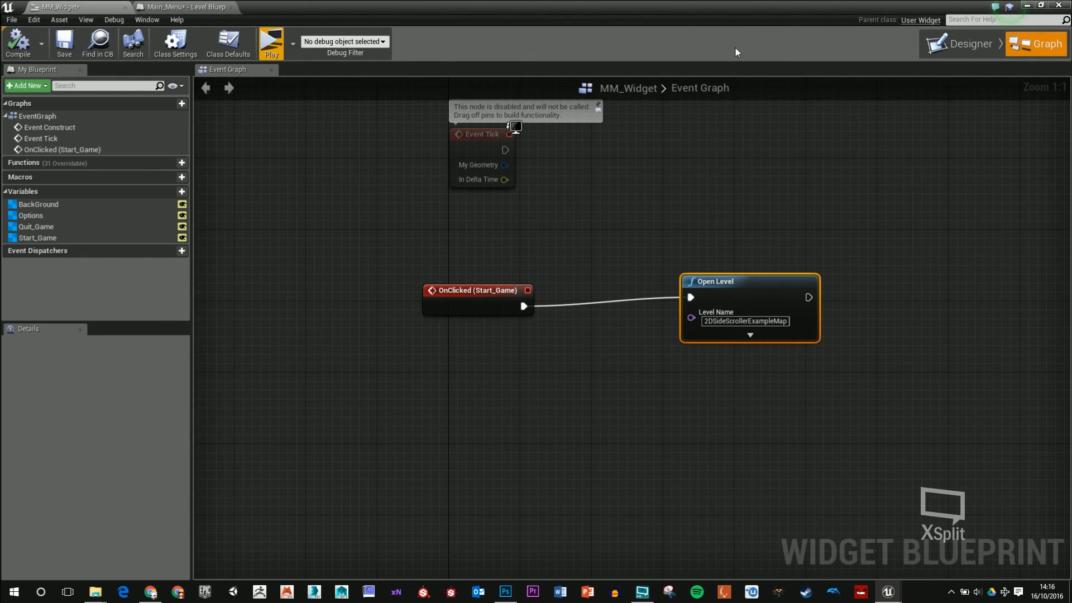
left_click(971, 44)
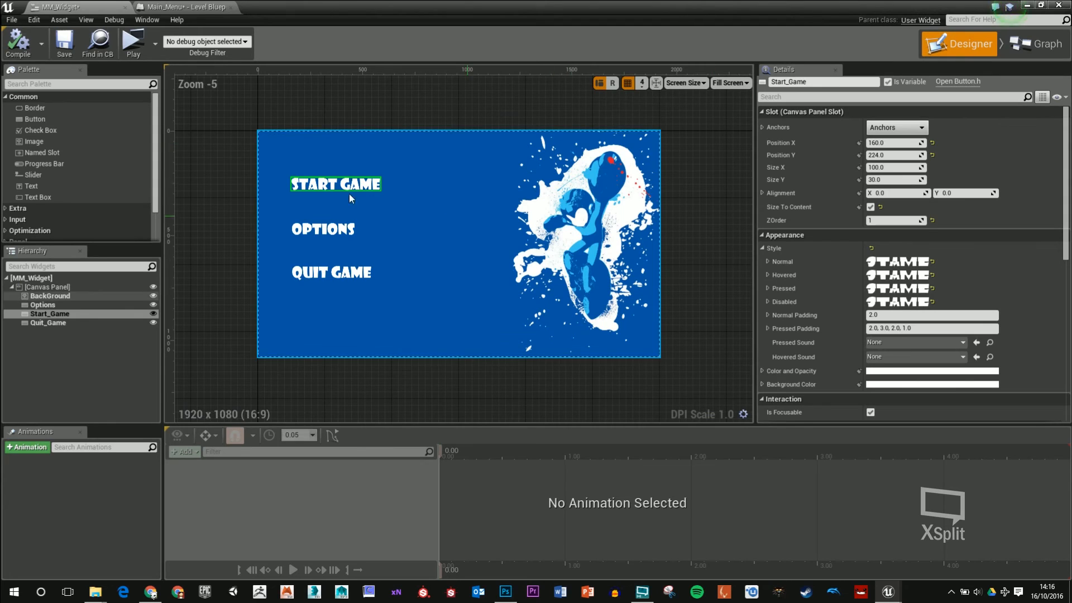
left_click(321, 183)
scroll(931, 287, "down", 15)
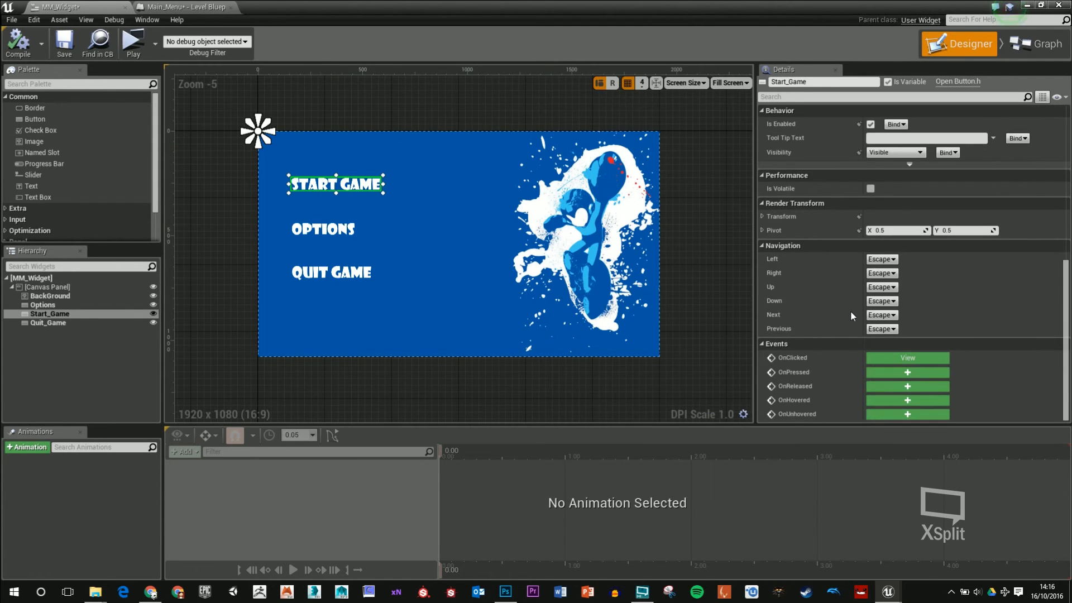
scroll(851, 313, "up", 10)
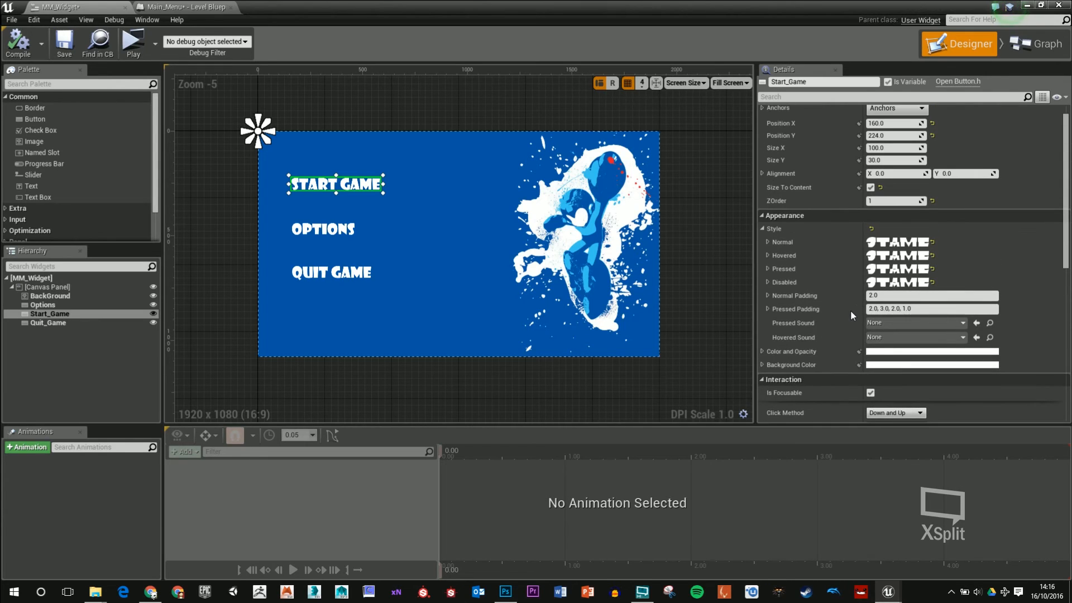
scroll(850, 310, "up", 3)
scroll(851, 313, "down", 10)
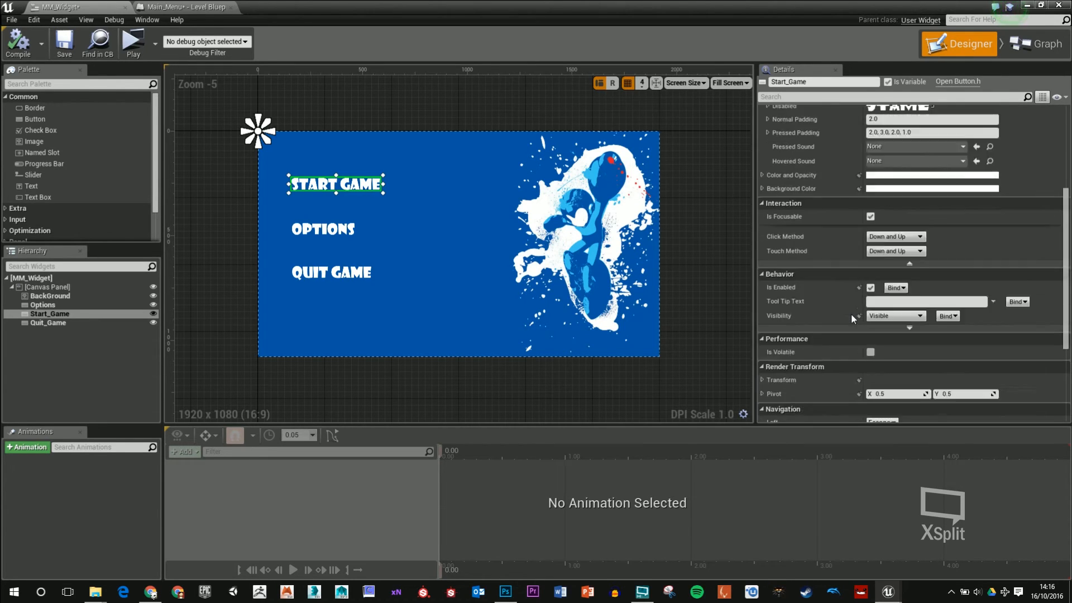
scroll(851, 317, "down", 3)
scroll(851, 313, "down", 4)
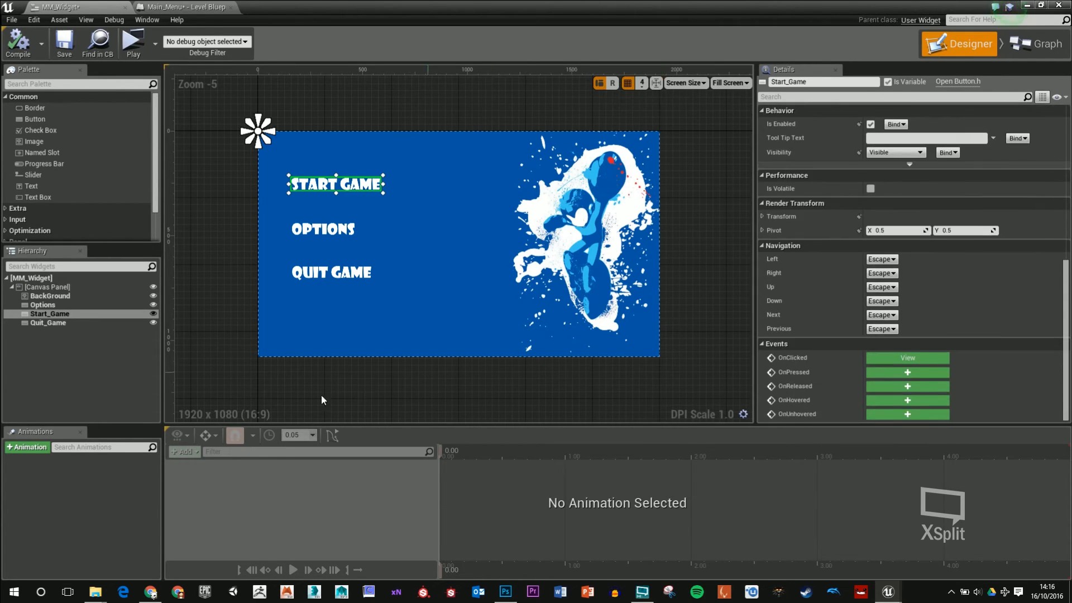
- Create a new widget animation named Start_Anim and select it for editing
left_click(34, 449)
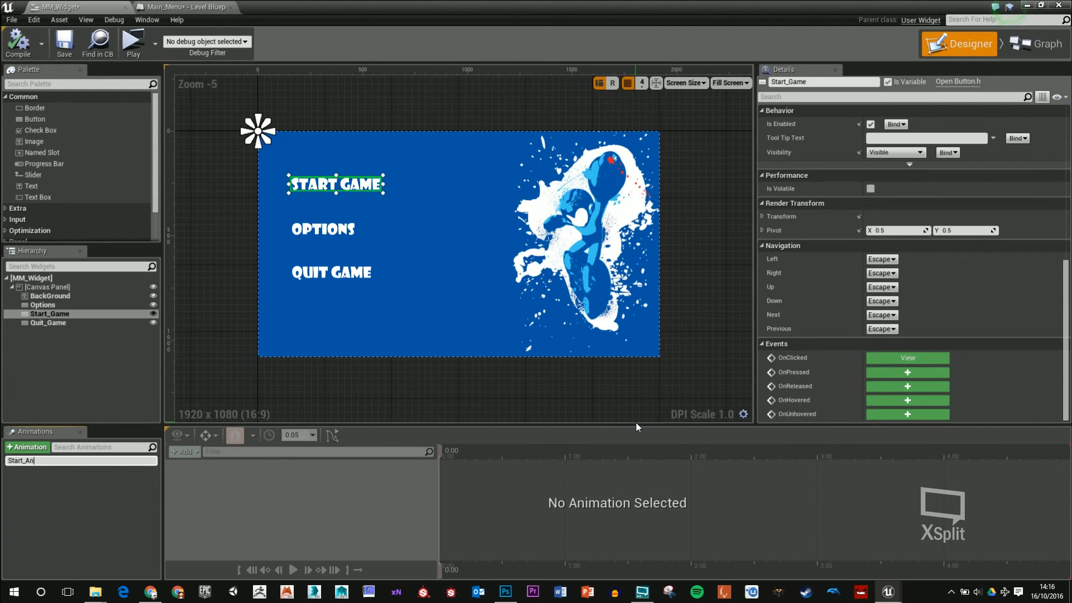
key("Return")
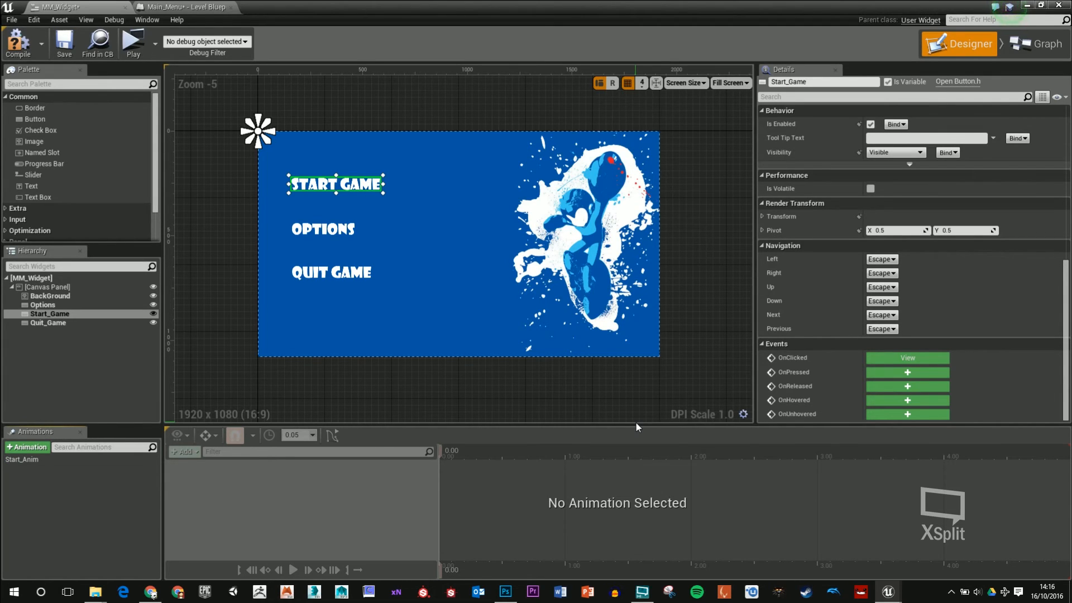
left_click(48, 461)
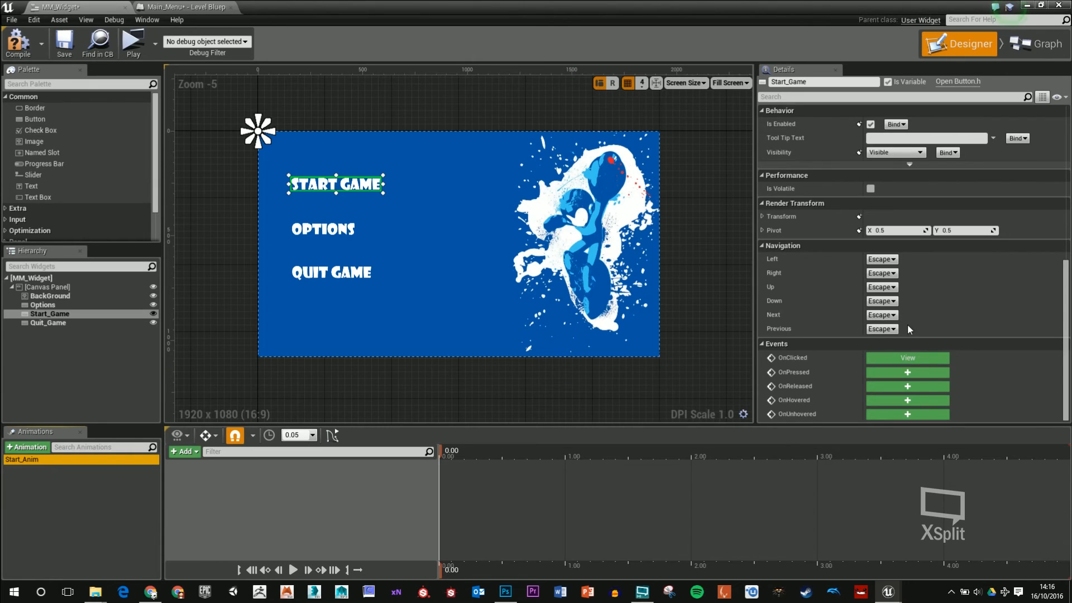
- Add Start_Game to the Start_Anim timeline and give it a Transform track
scroll(908, 327, "up", 10)
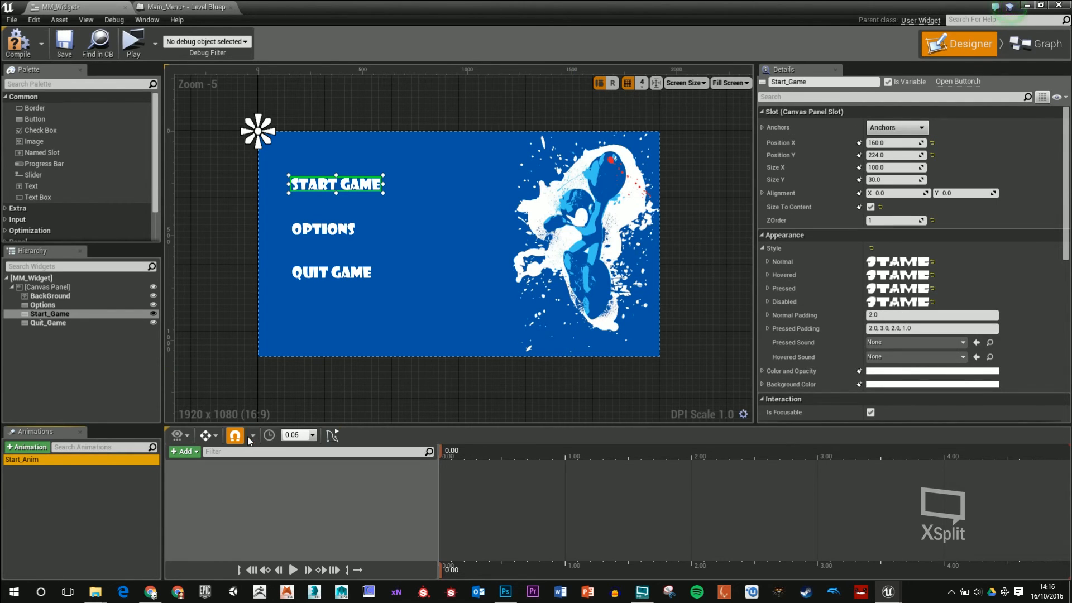
left_click(185, 452)
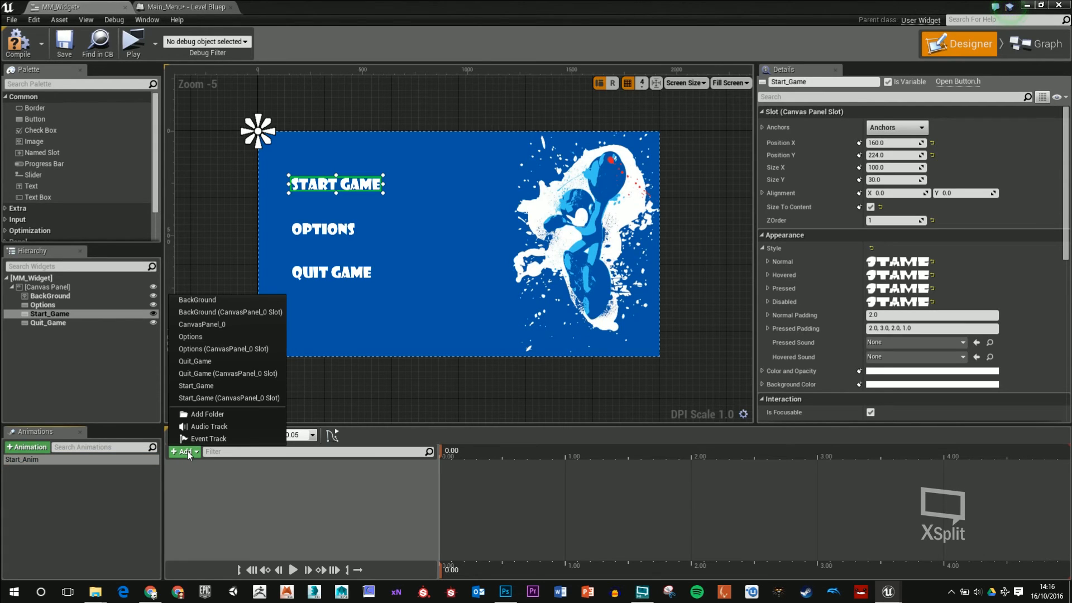
left_click(232, 386)
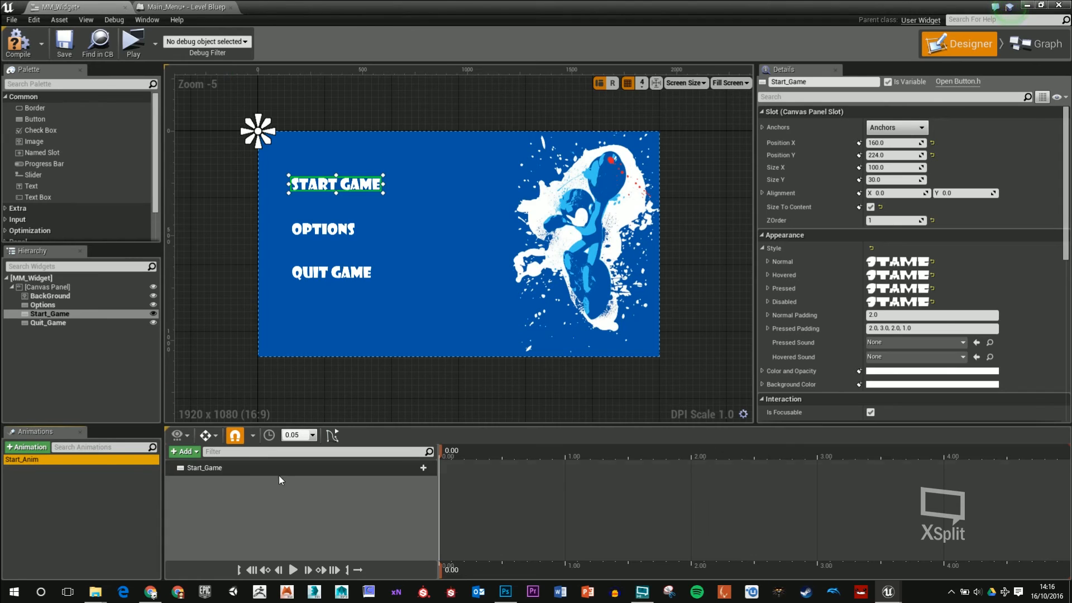
left_click(417, 468)
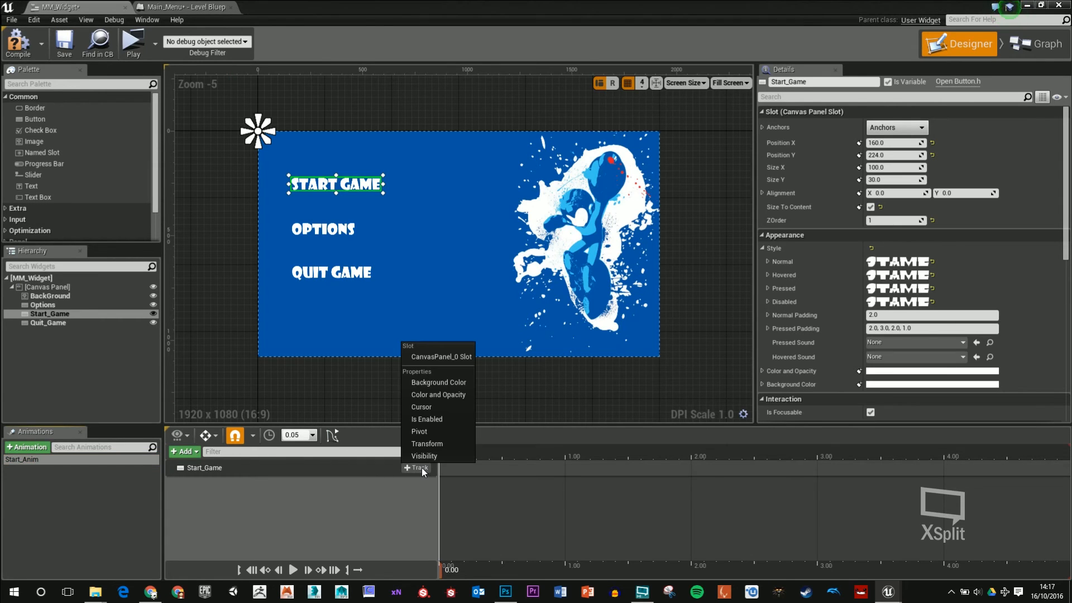
left_click(446, 443)
- Key Start_Game's Scale X and Y at 0.5 at 0.20 seconds on the Transform track
left_click(178, 482)
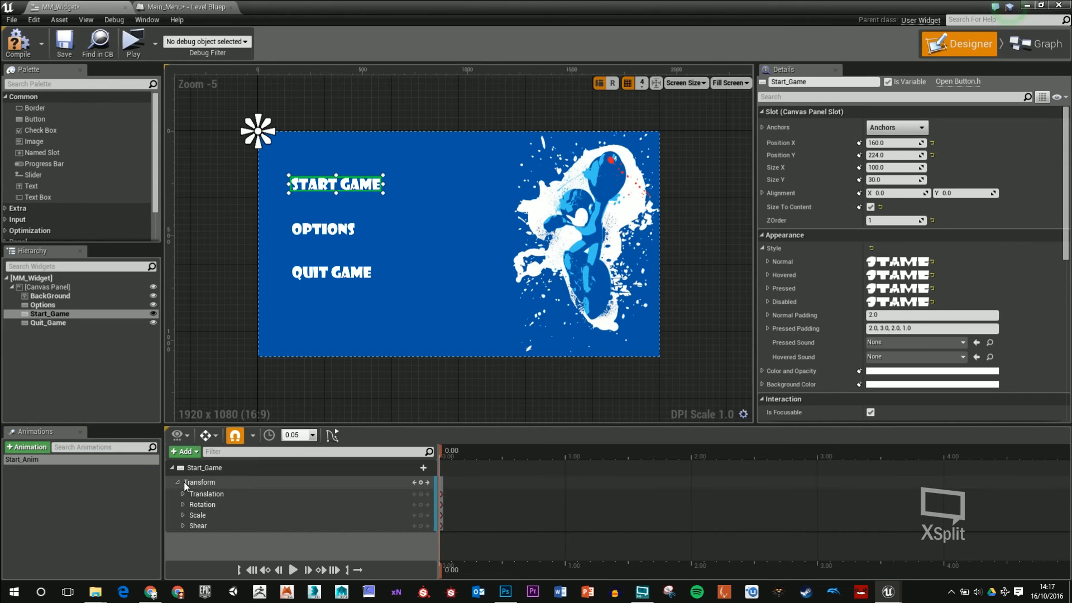
left_click(183, 494)
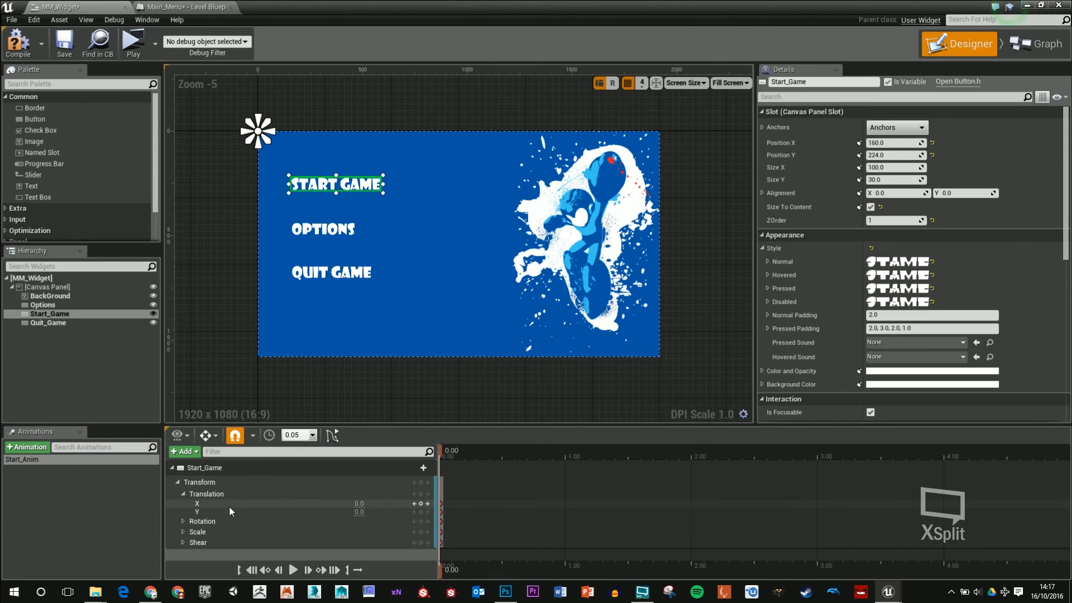
left_click(183, 494)
left_click(182, 514)
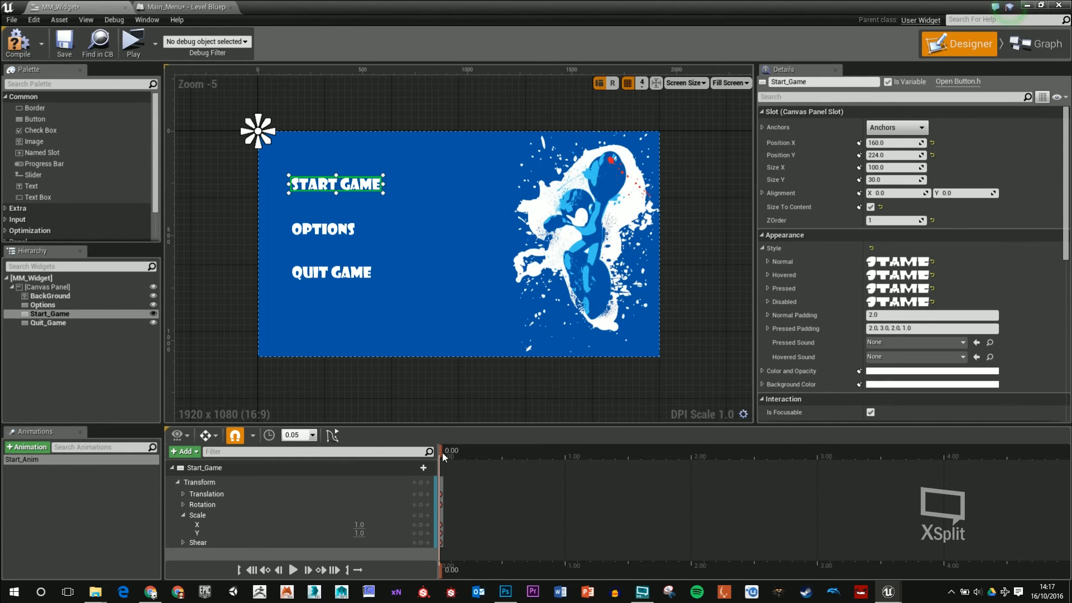
left_click_drag(443, 452, 464, 456)
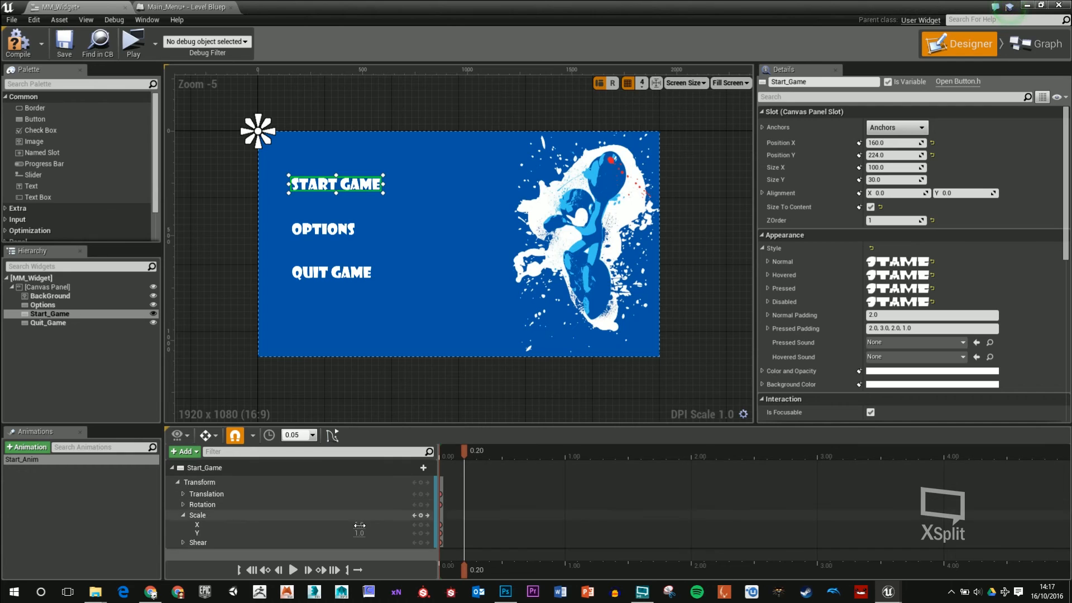
left_click_drag(359, 525, 322, 524)
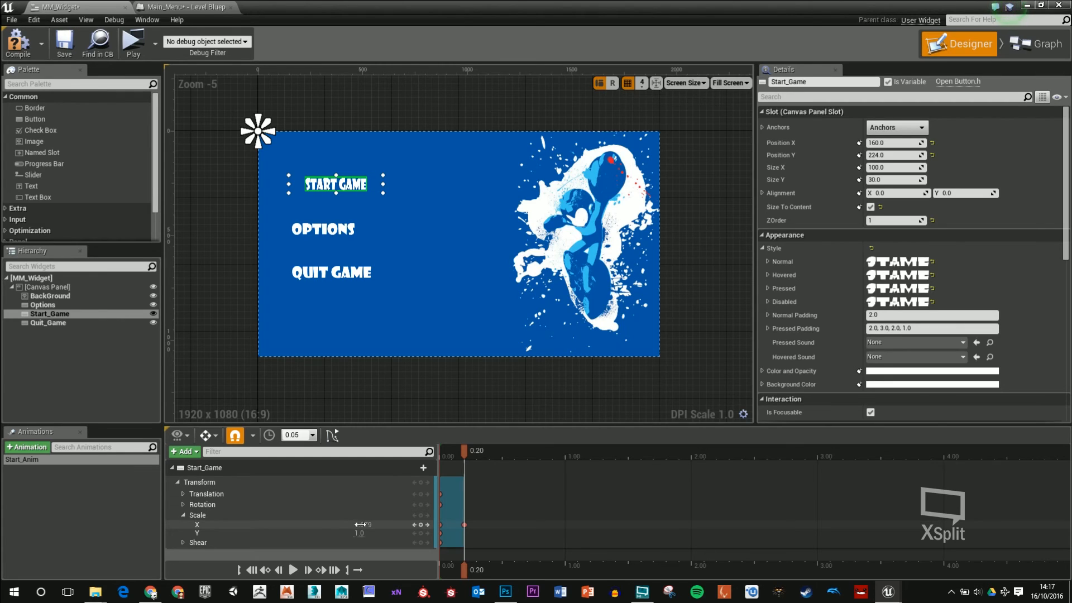
type("0.5")
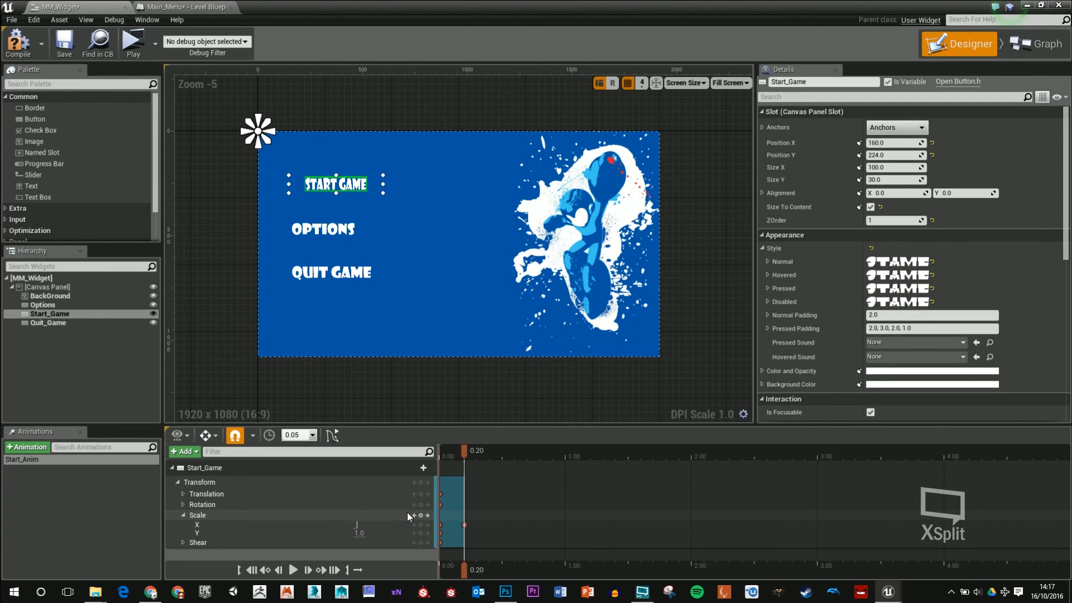
key("Return")
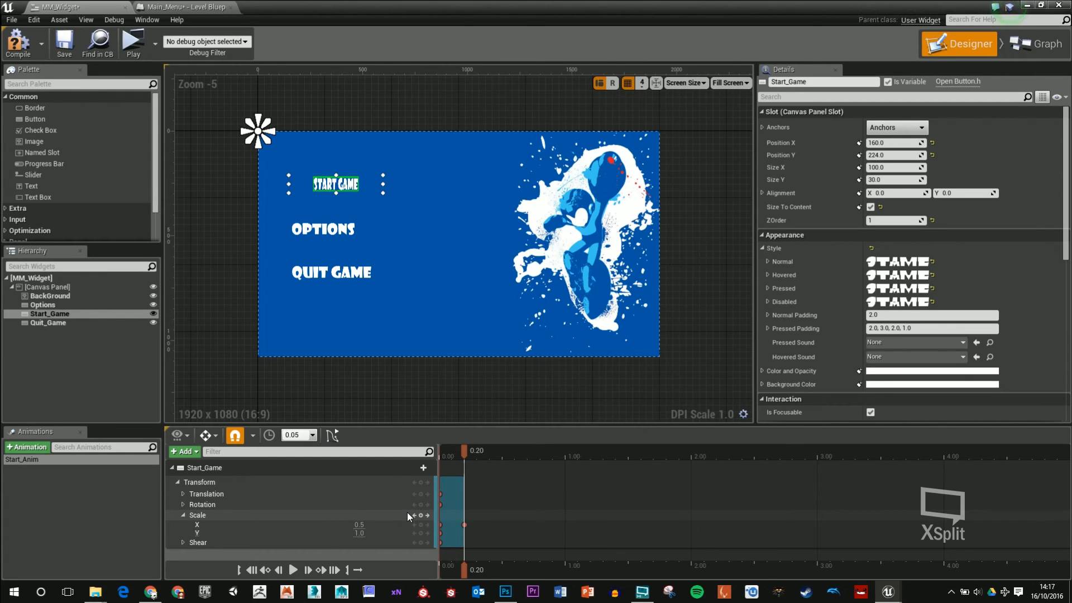
type("0.5")
key("Return")
- Key Start_Game's Scale X and Y at 1.0 at 0.40 seconds, and compile and save the widget
left_click_drag(464, 450, 489, 463)
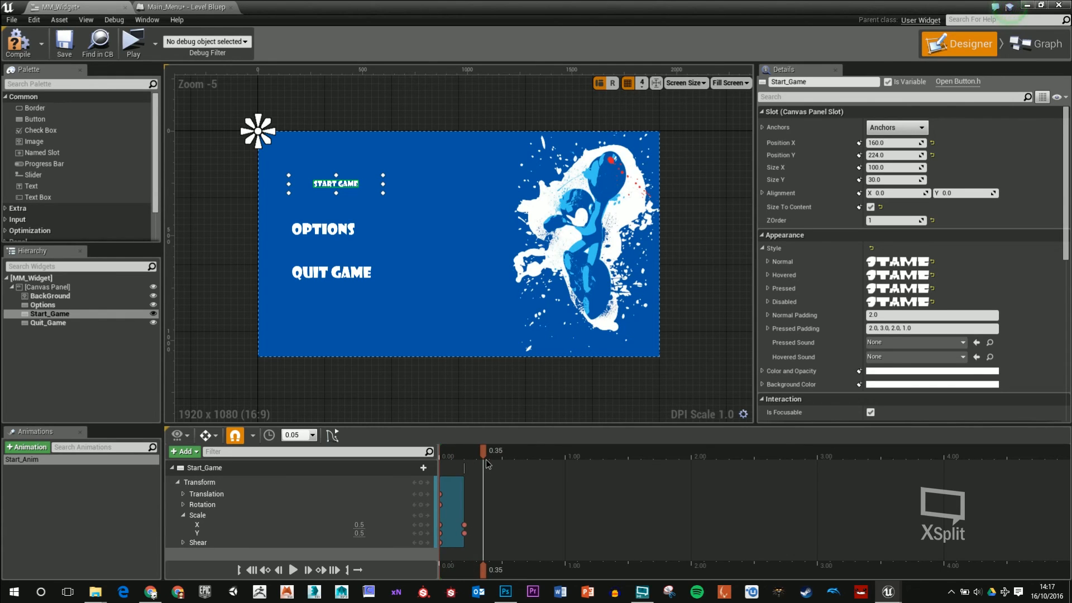
left_click(362, 534)
type("1")
key("Return")
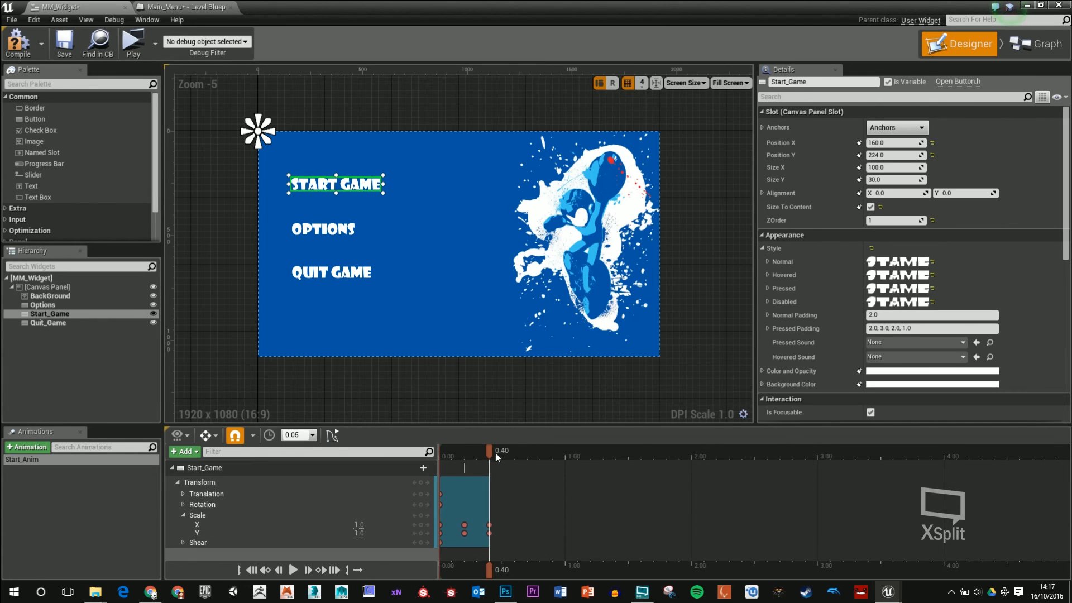
left_click_drag(492, 454, 441, 457)
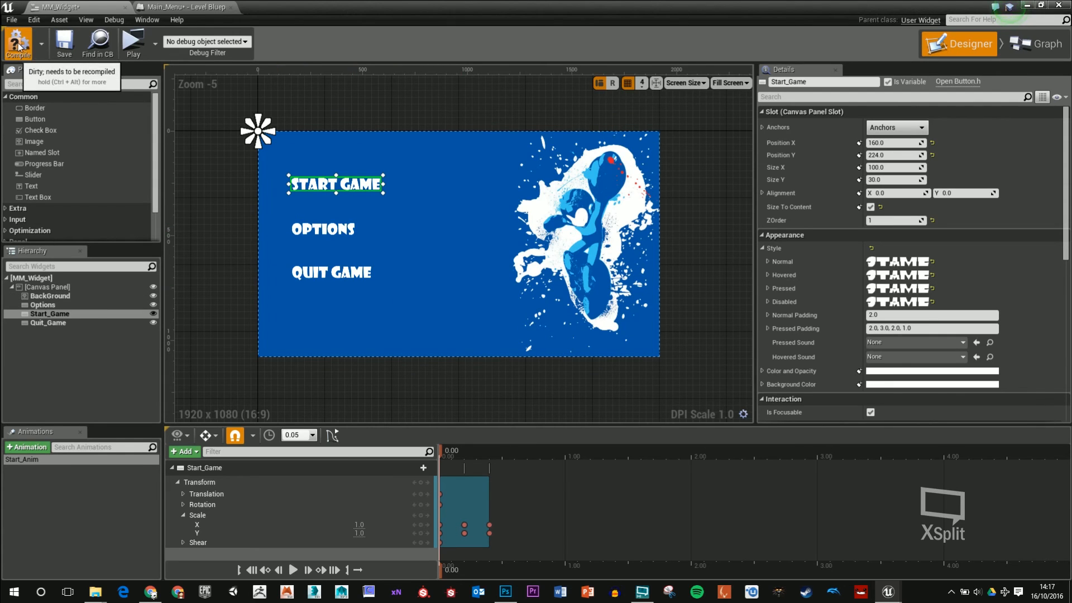
left_click(64, 45)
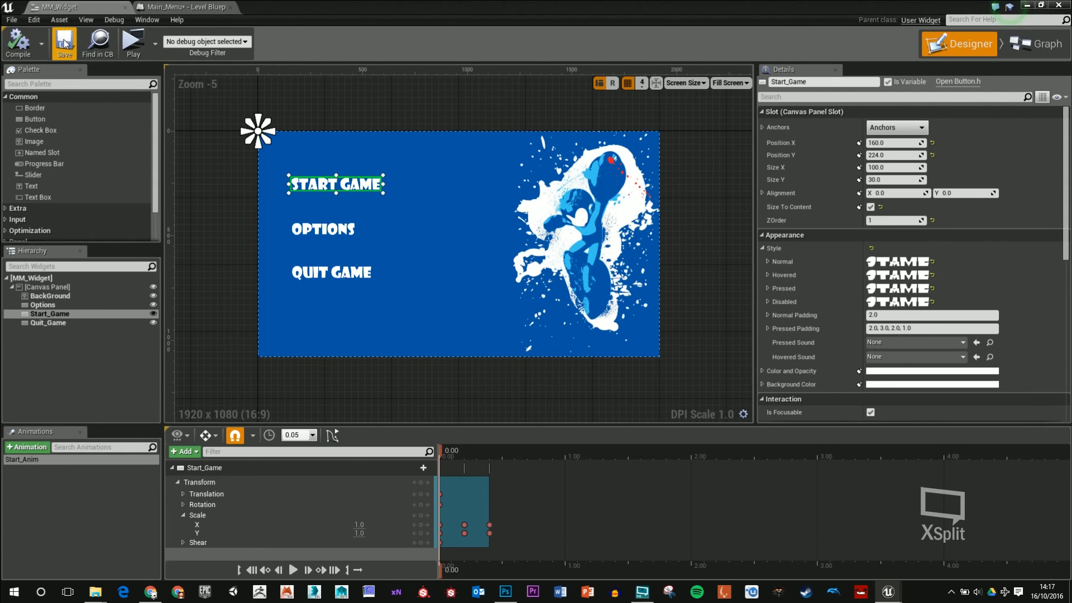
- Make room before Open Level in the widget's Event Graph and add a Play Animation node driven by a Start_Anim reference
left_click(1036, 44)
left_click(751, 281)
left_click_drag(751, 281, 838, 263)
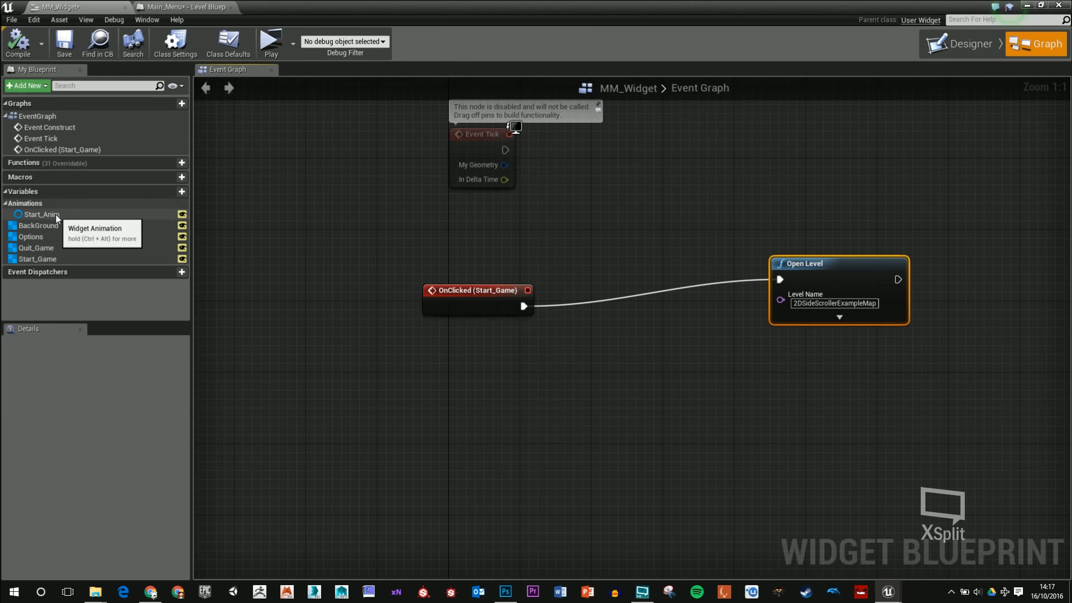
left_click_drag(41, 214, 638, 353)
left_click(592, 400)
type("play")
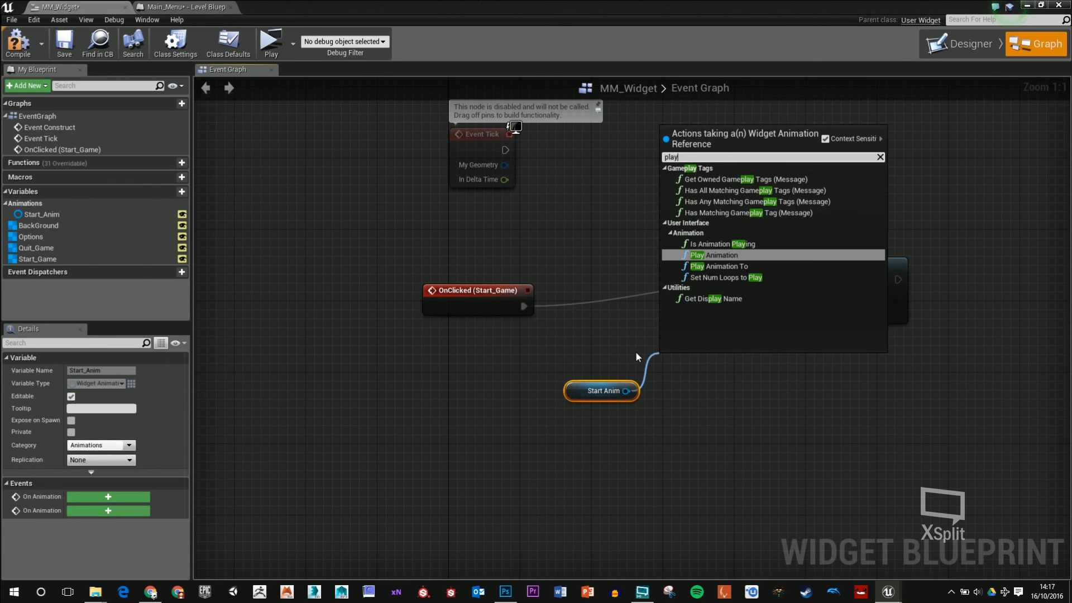
left_click(714, 256)
- Run Play Animation from the OnClicked (Start_Game) event and arrange it between that event and Open Level
left_click_drag(738, 358, 721, 313)
left_click_drag(858, 263, 956, 236)
left_click_drag(744, 322, 760, 277)
left_click_drag(524, 306, 727, 292)
left_click_drag(736, 283, 674, 266)
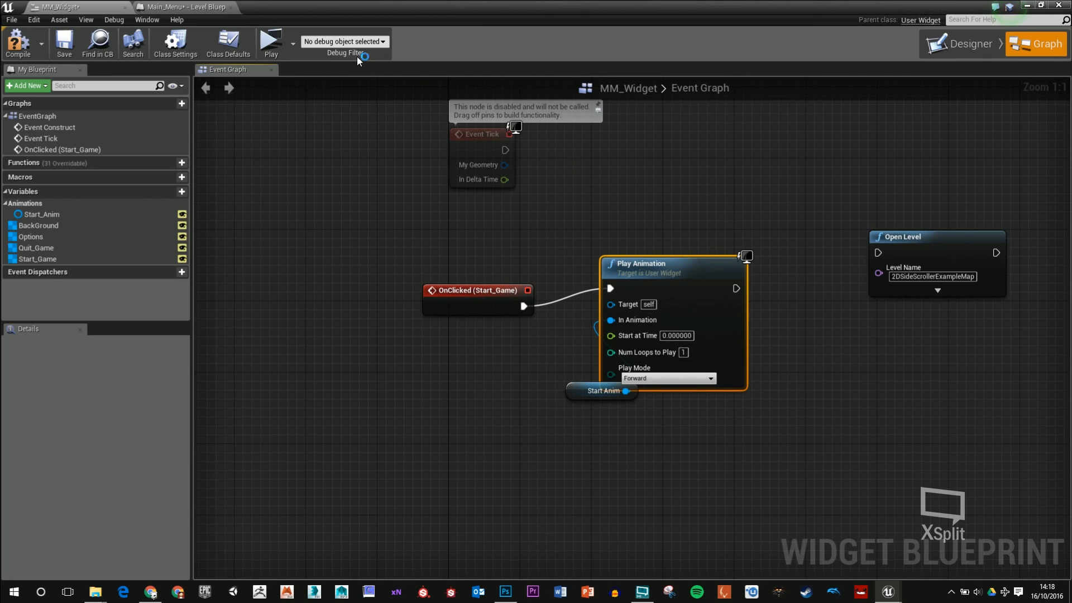
- Check Start_Anim's length in the Designer and add a Delay node after Play Animation with a Duration of 0.7
left_click(962, 45)
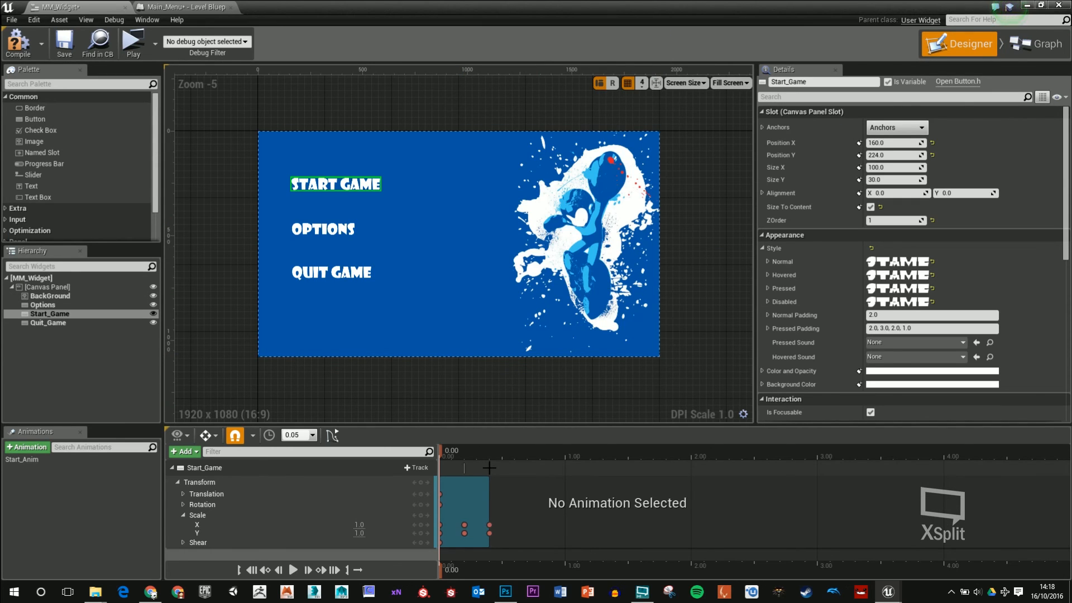
left_click(1037, 44)
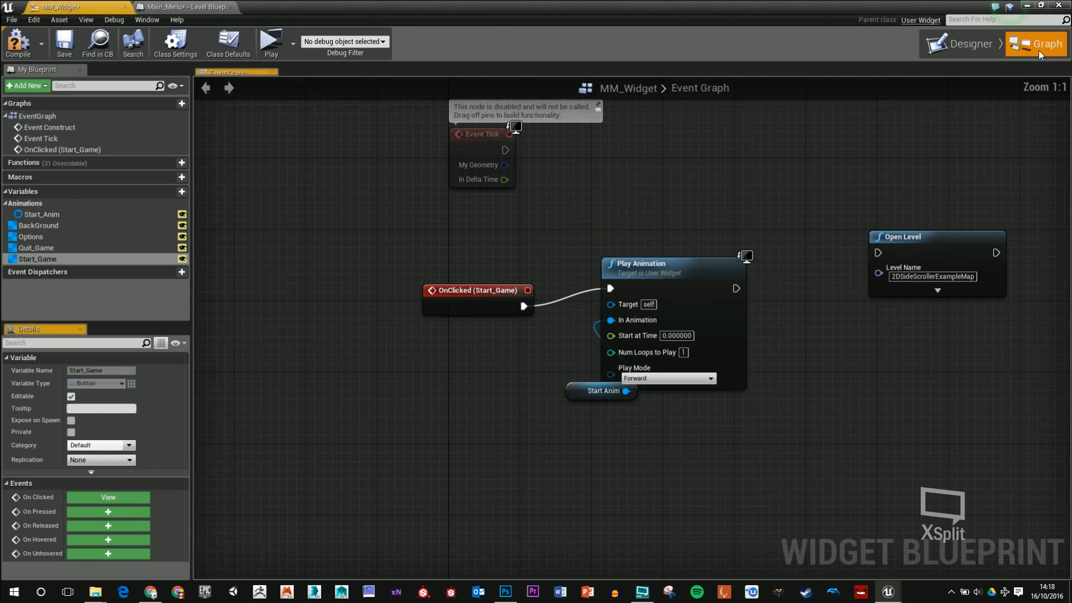
mouse_move(949, 263)
left_mouse_down()
mouse_move(985, 262)
mouse_move(967, 262)
left_mouse_up()
left_click_drag(736, 288, 795, 290)
type("delay")
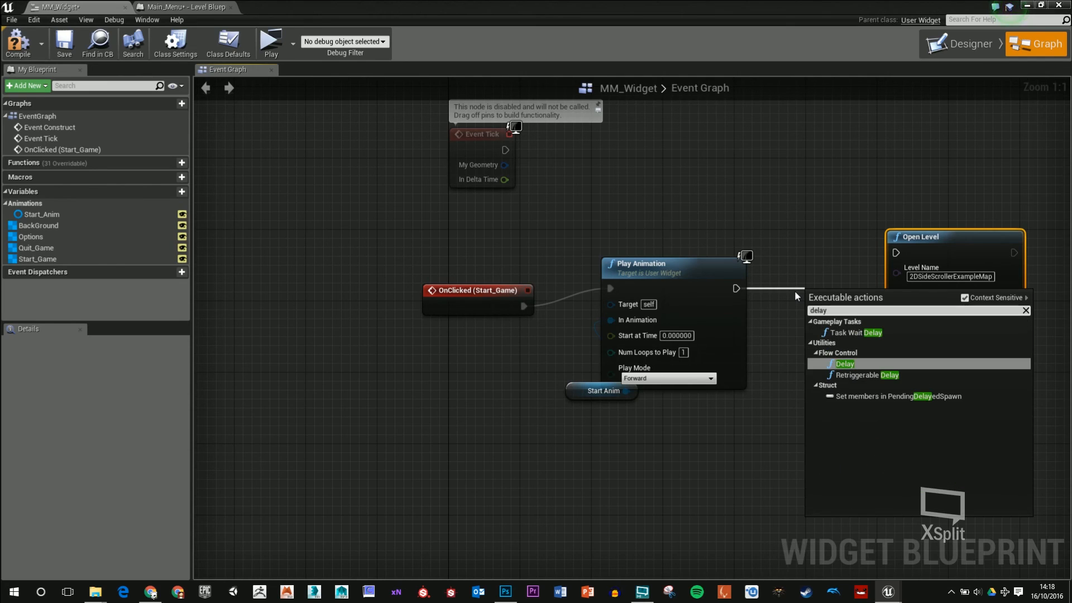
key("Return")
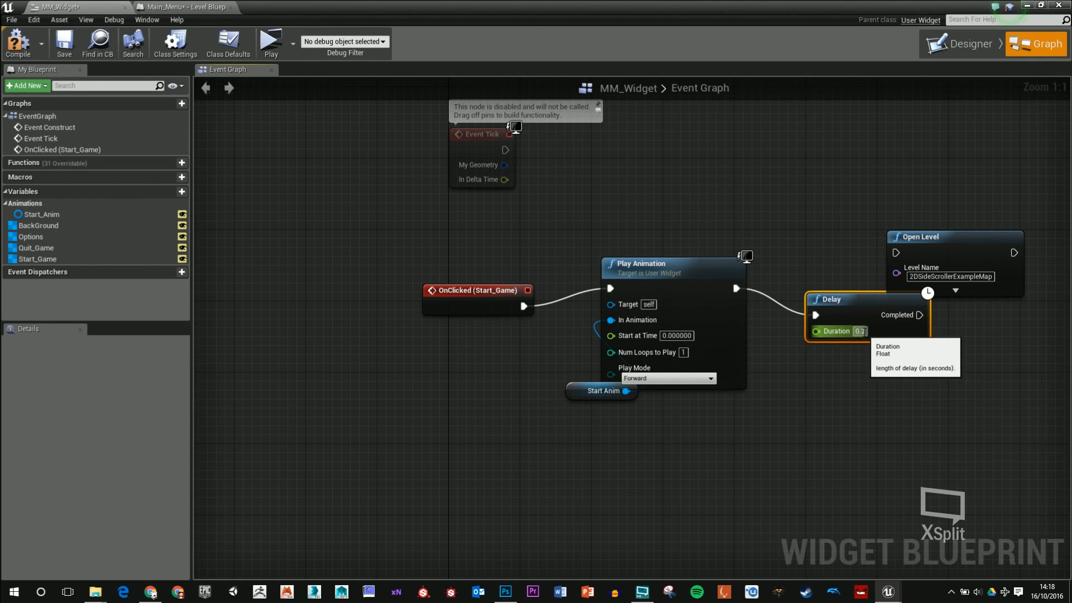
left_click(862, 331)
type(".7")
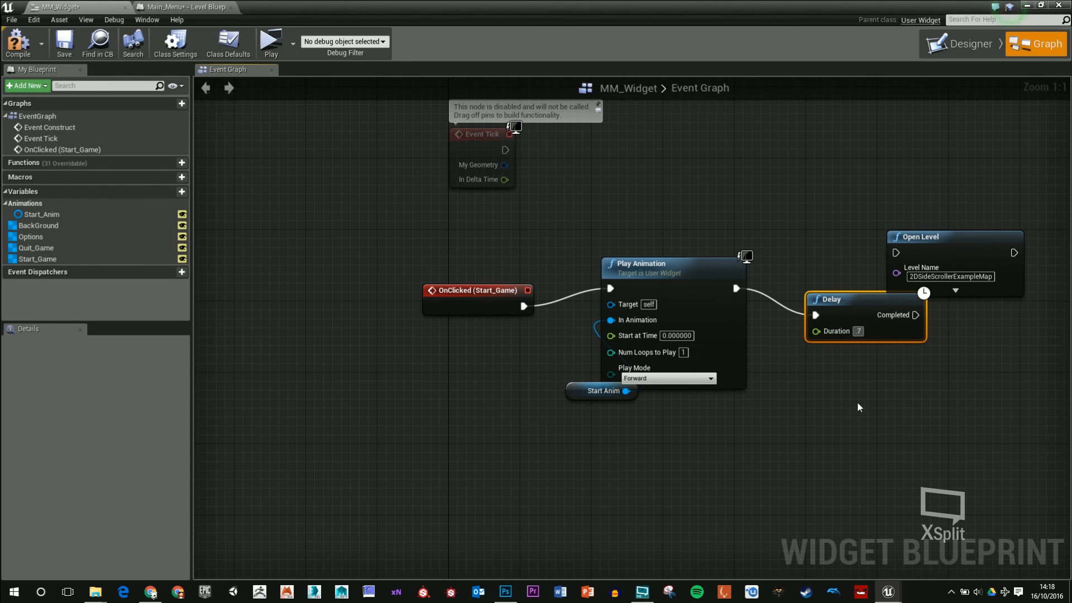
key("Return")
- Connect the Delay's Completed output to Open Level and tidy the layout of the Start_Game event nodes
left_click_drag(942, 235, 1014, 263)
left_click_drag(915, 315, 967, 280)
left_click_drag(597, 393, 667, 411)
left_click_drag(849, 307, 840, 289)
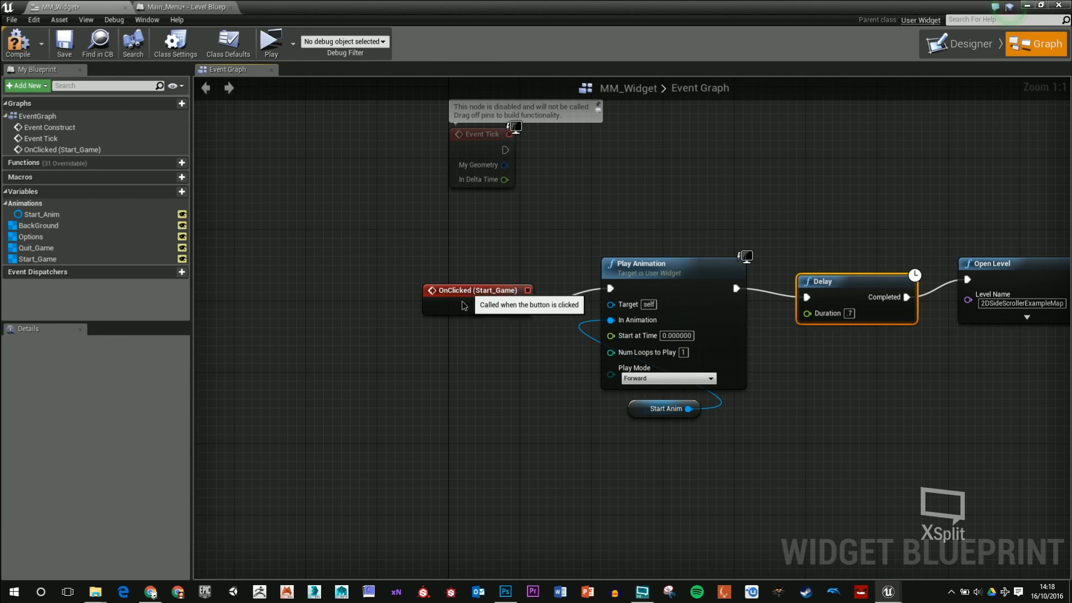
left_click_drag(475, 295, 466, 303)
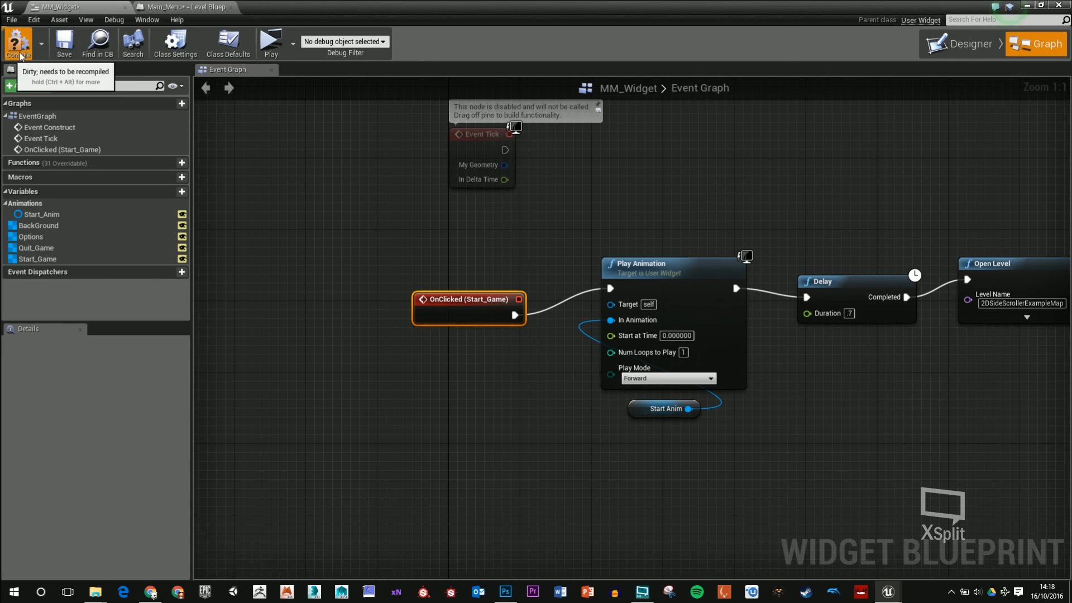
- Save the widget, run the game preview to test the Start Game button, and end the preview
left_click(64, 41)
left_click(272, 42)
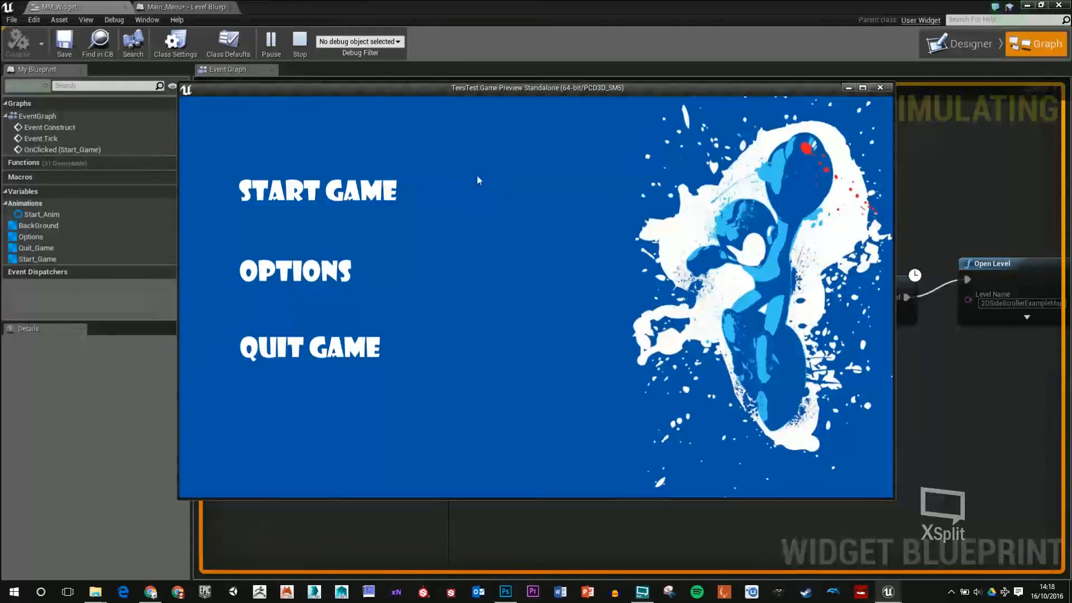
left_click(367, 188)
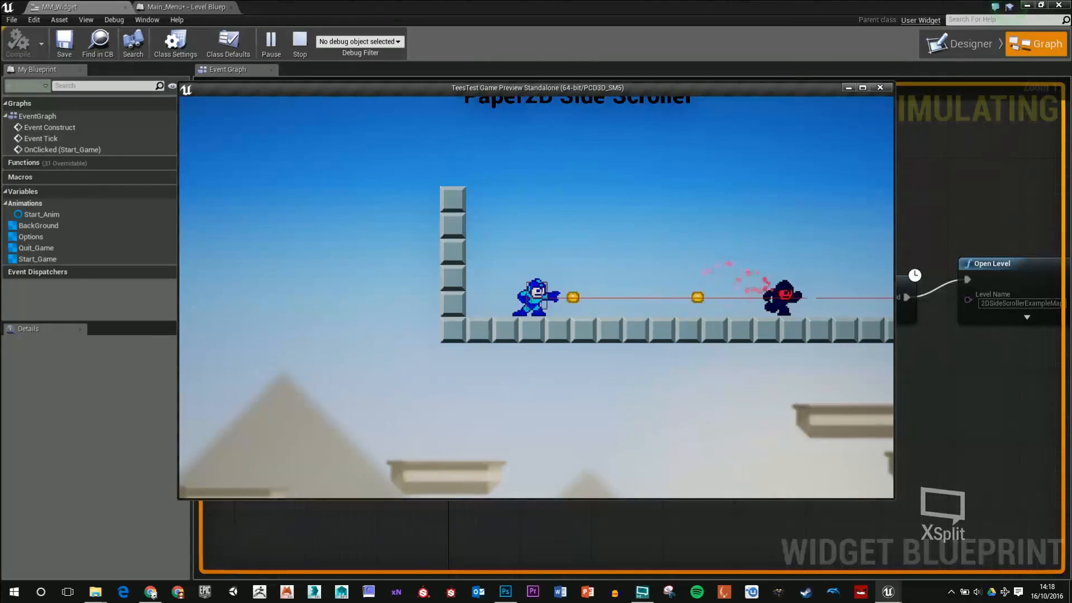
key("Escape")
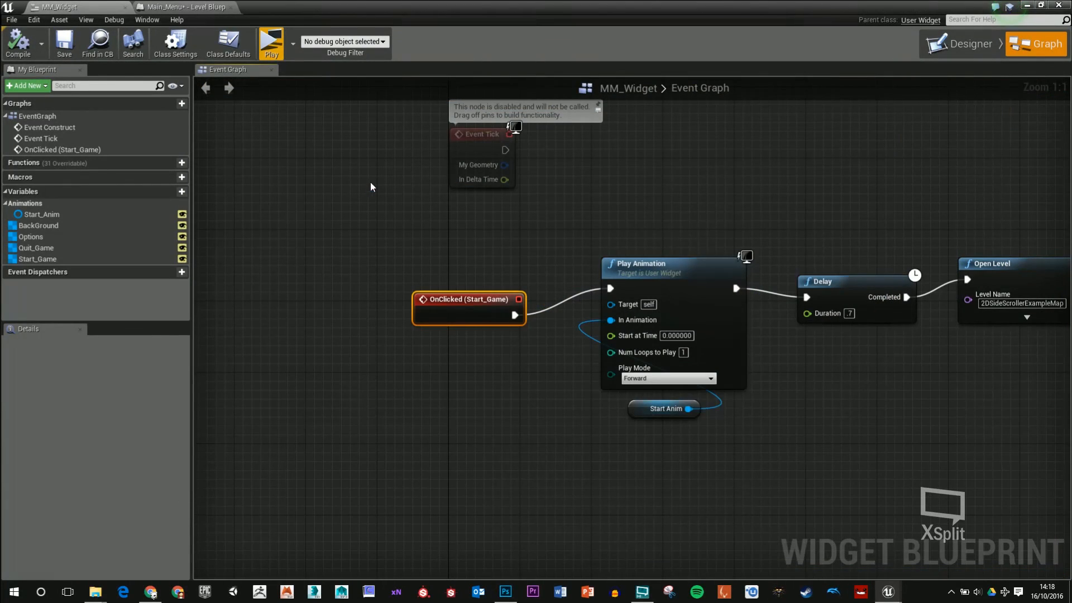
- Select the Quit_Game button in the Designer and add an OnClicked event for it
left_click(184, 7)
left_click(106, 7)
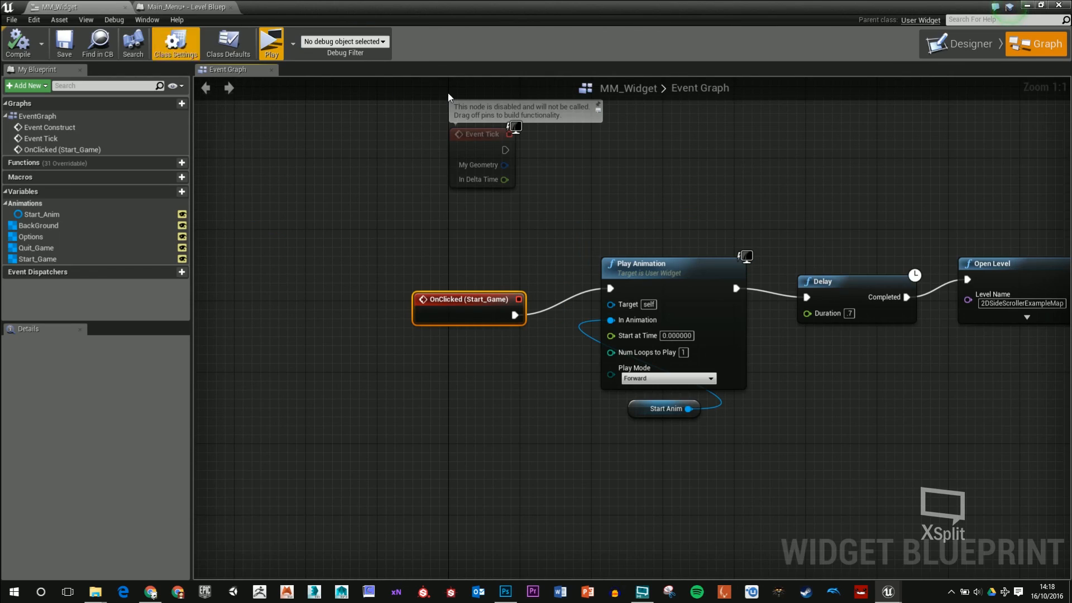
left_click(964, 49)
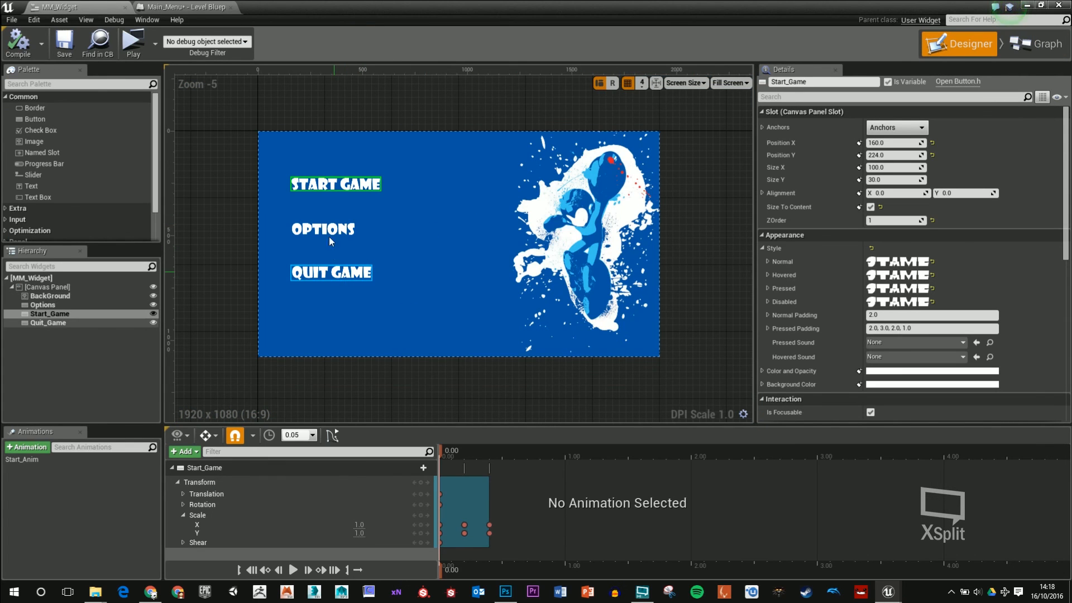
left_click(338, 273)
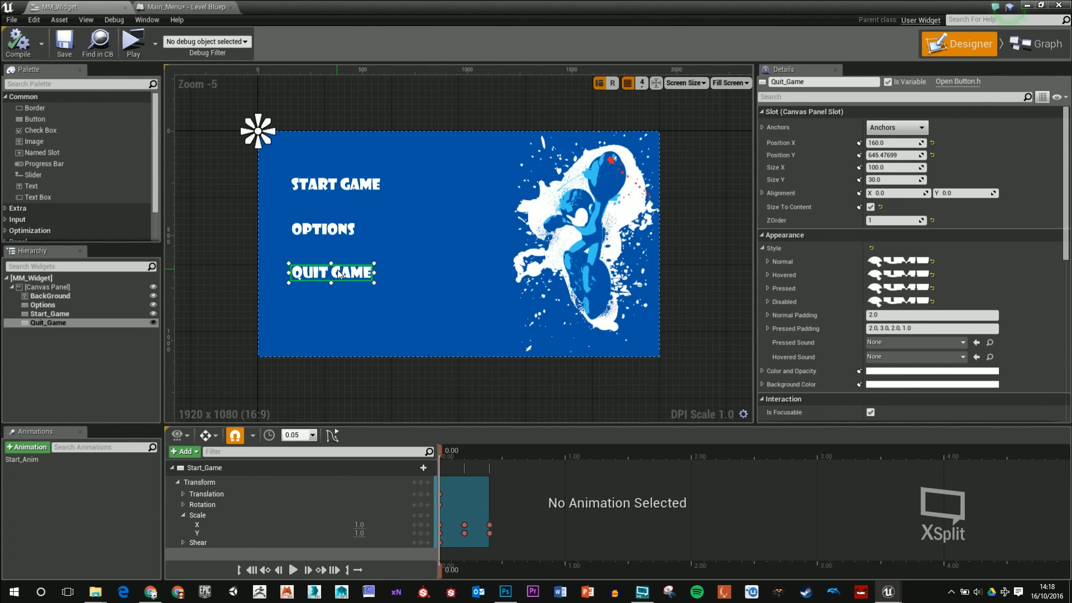
scroll(983, 265, "down", 8)
scroll(892, 322, "down", 5)
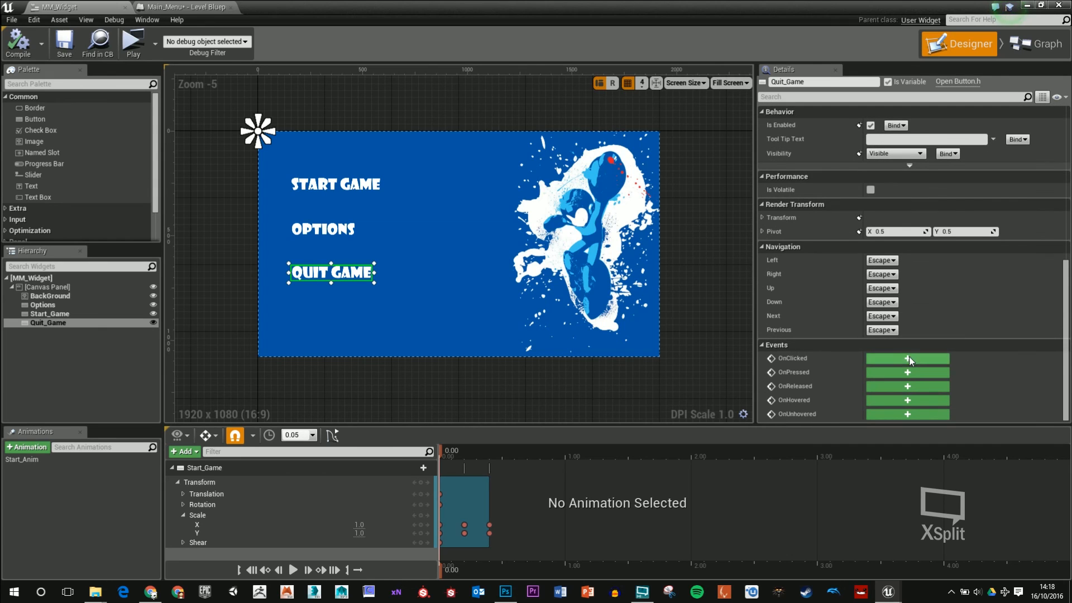
left_click(881, 356)
- Add a Quit Game node to the Event Graph and connect OnClicked (Quit_Game) to it
right_click_drag(730, 358, 619, 342)
right_click(618, 342)
type("quit")
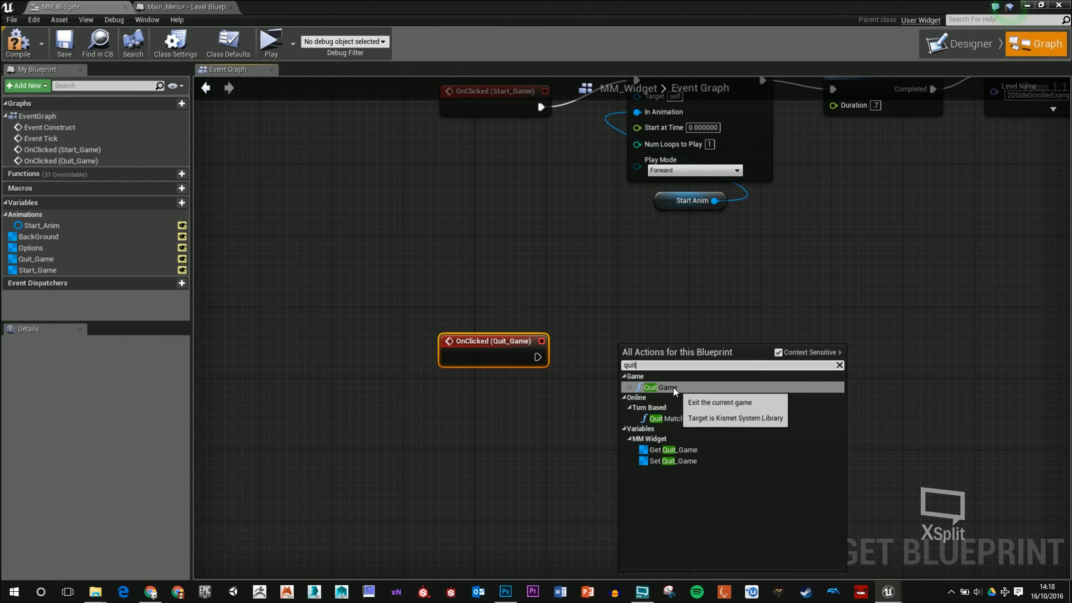
left_click(673, 387)
left_click_drag(696, 342, 705, 333)
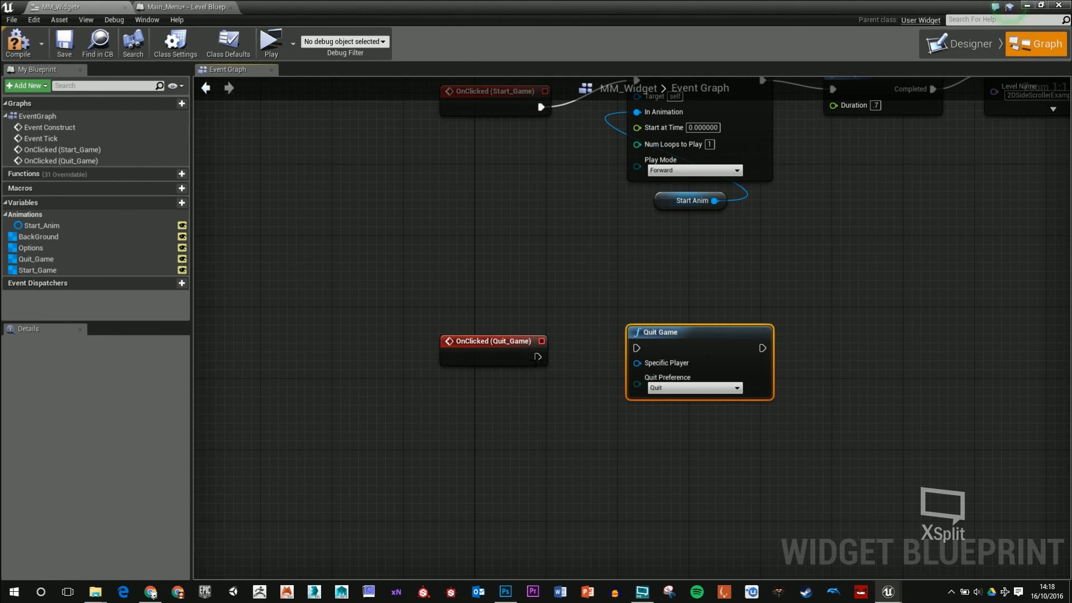
left_click_drag(538, 356, 639, 349)
- Save the widget and run the game preview to test the Quit Game button
left_click(64, 44)
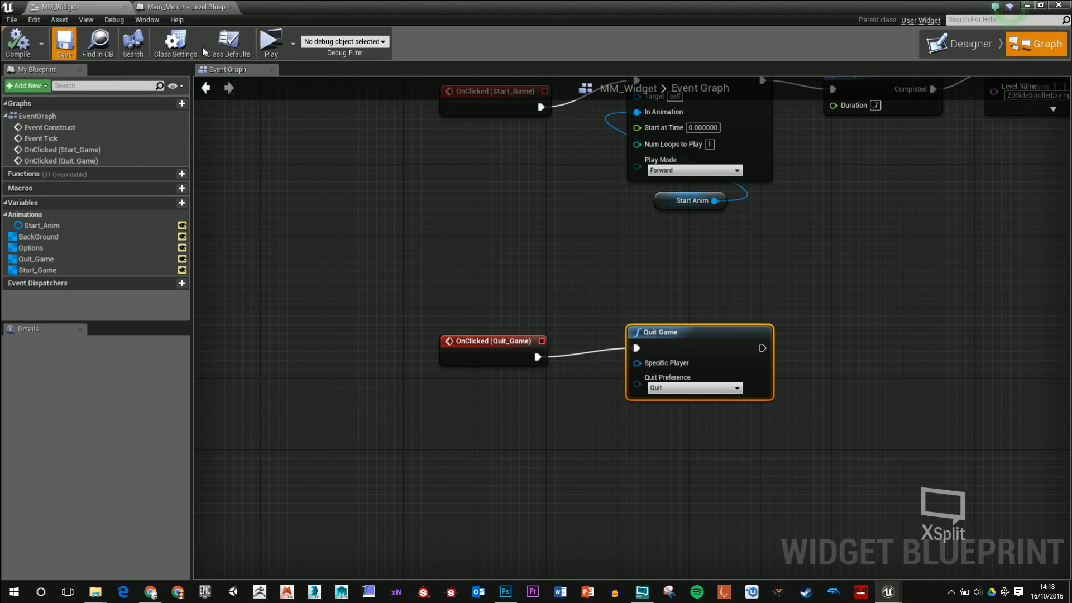
left_click(272, 42)
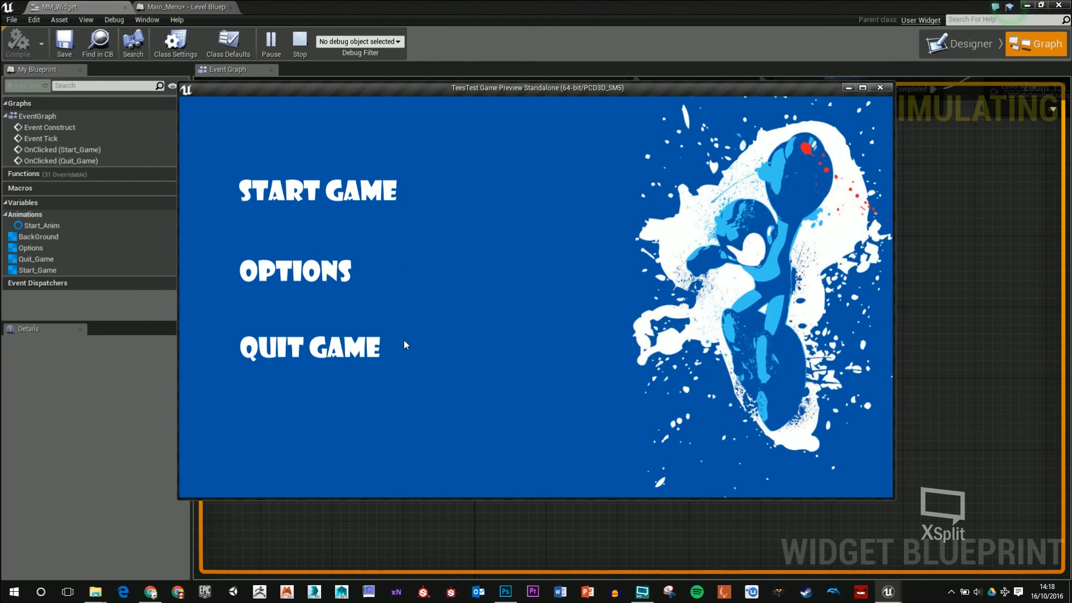
left_click(337, 348)
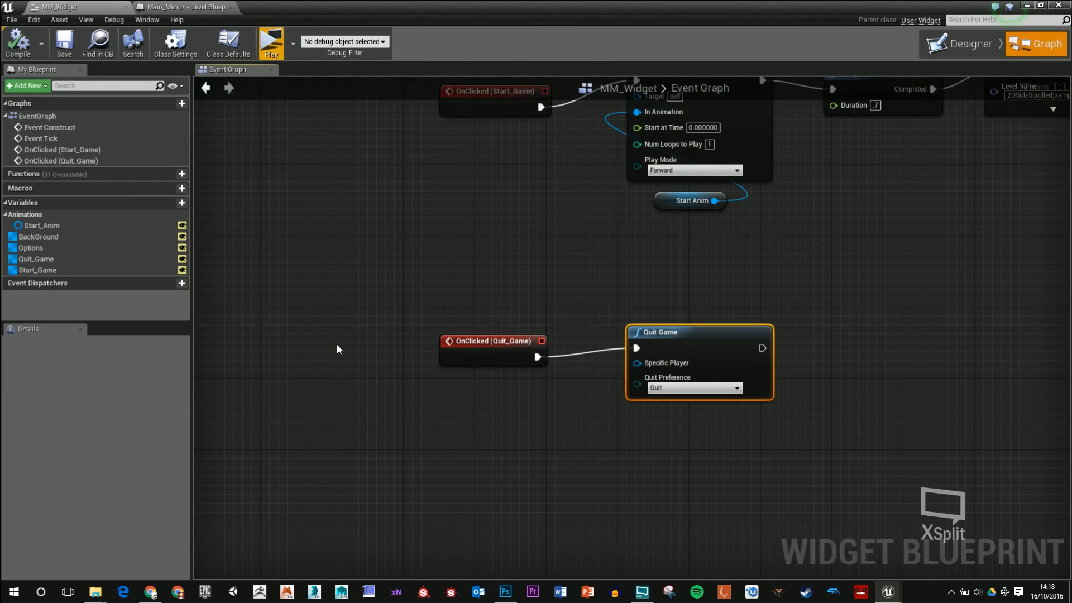
- Space out the OnClicked (Quit_Game) and Quit Game nodes and line them up below the Start_Game chain
left_click_drag(493, 340, 466, 323)
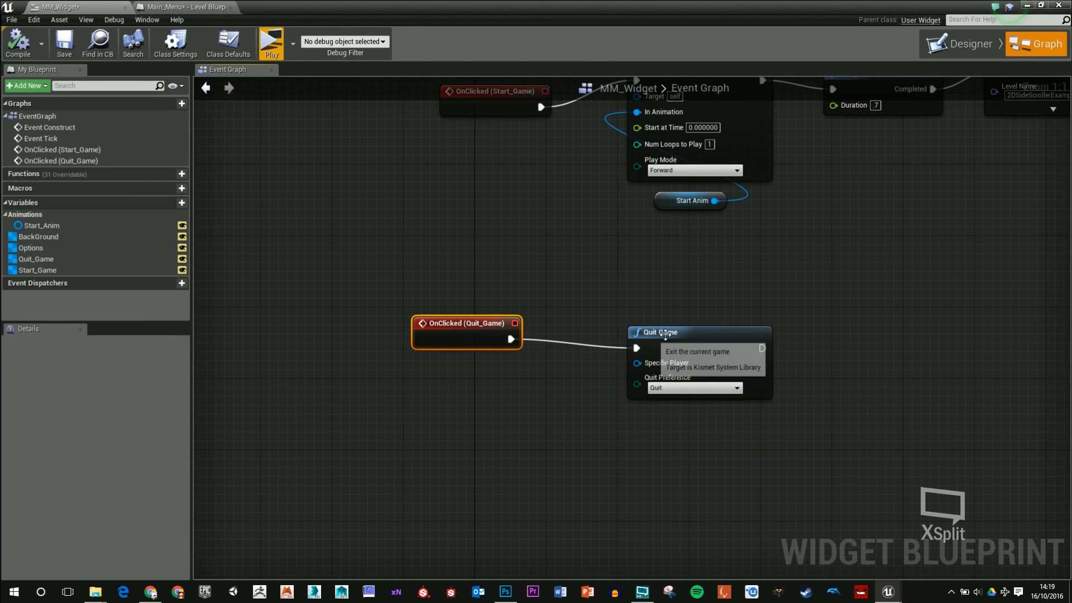
left_click_drag(665, 335, 692, 326)
right_click_drag(652, 258, 508, 310)
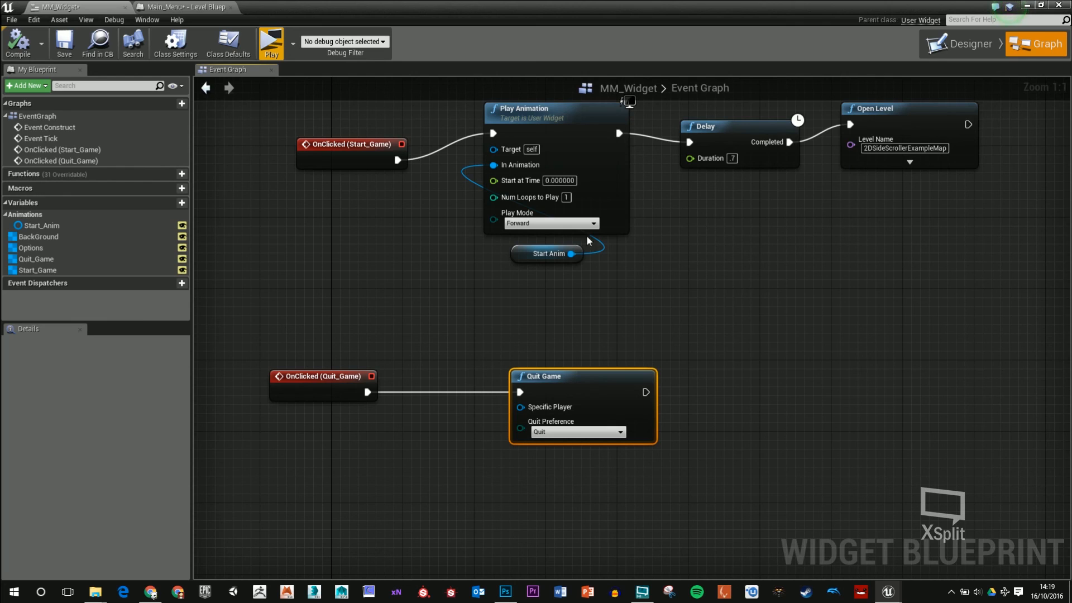
- Collapse the Start_Game track in the Designer's animation timeline and review which properties can be added to it as tracks
left_click(966, 44)
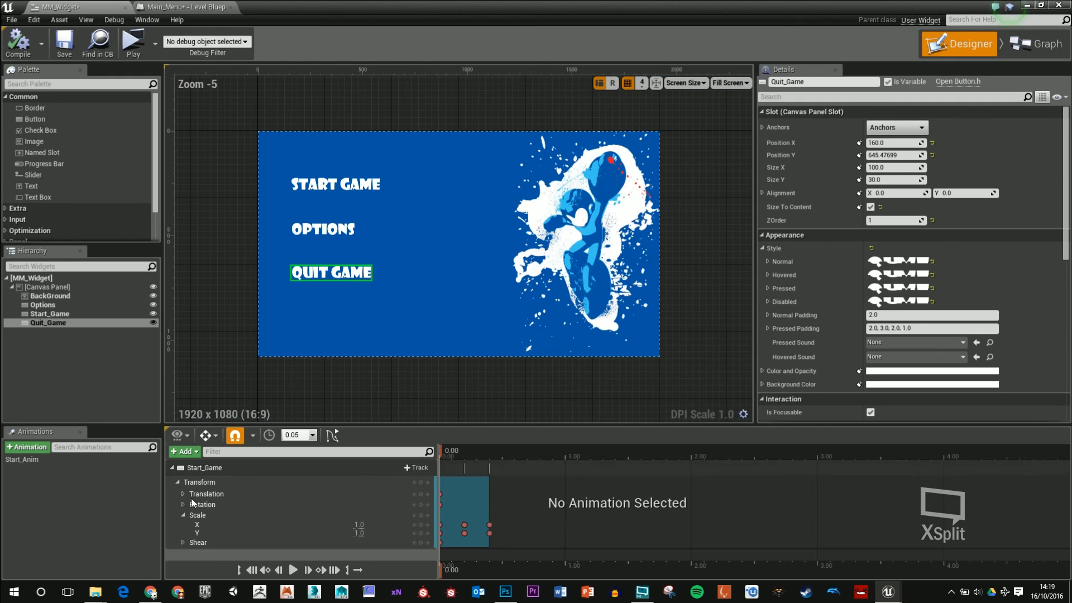
left_click(172, 468)
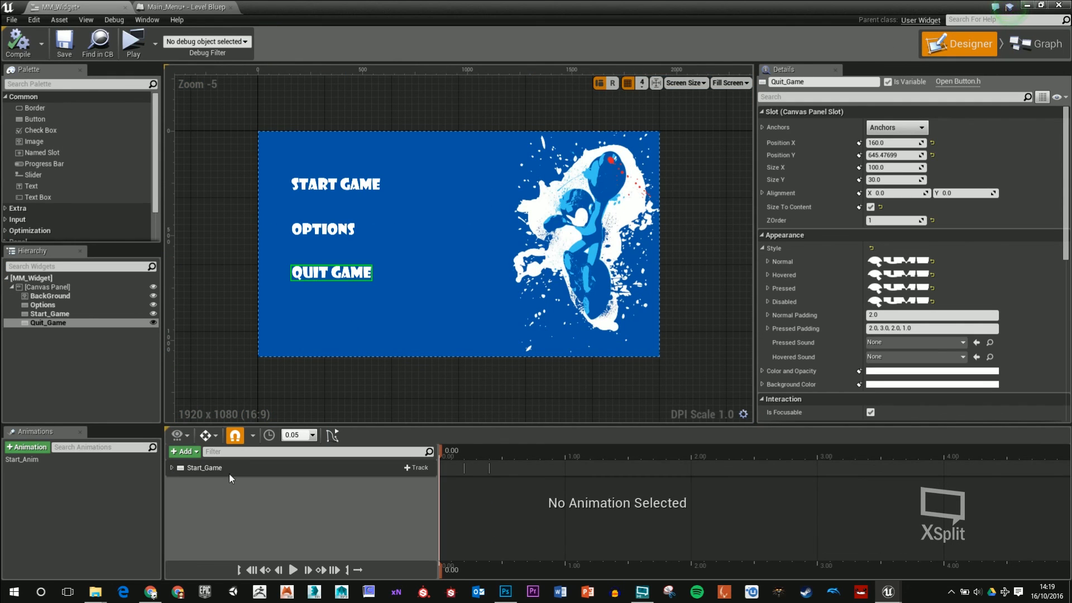
left_click(418, 468)
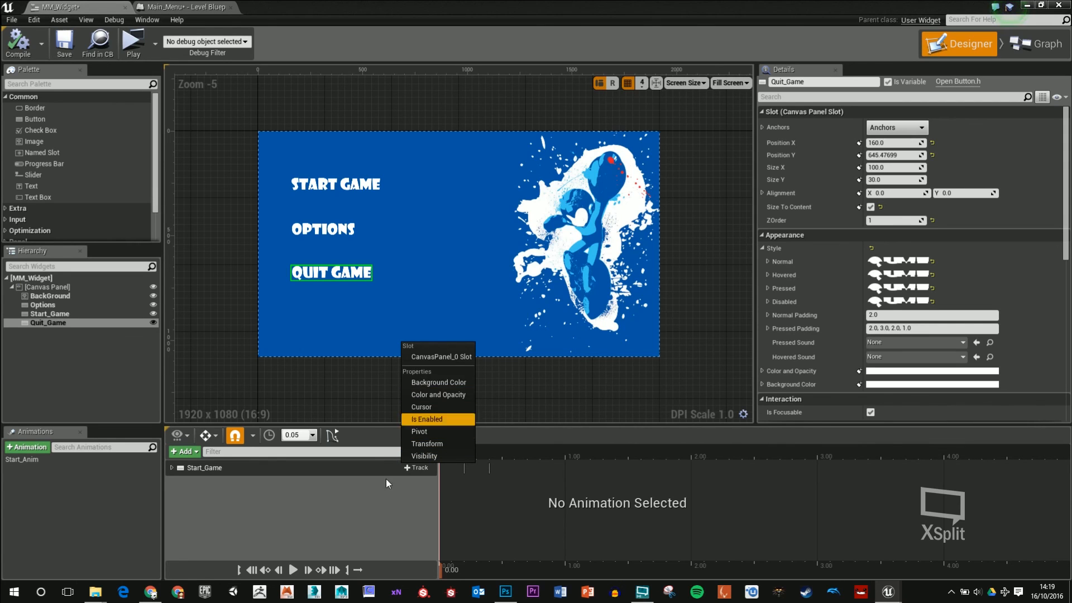
left_click(337, 535)
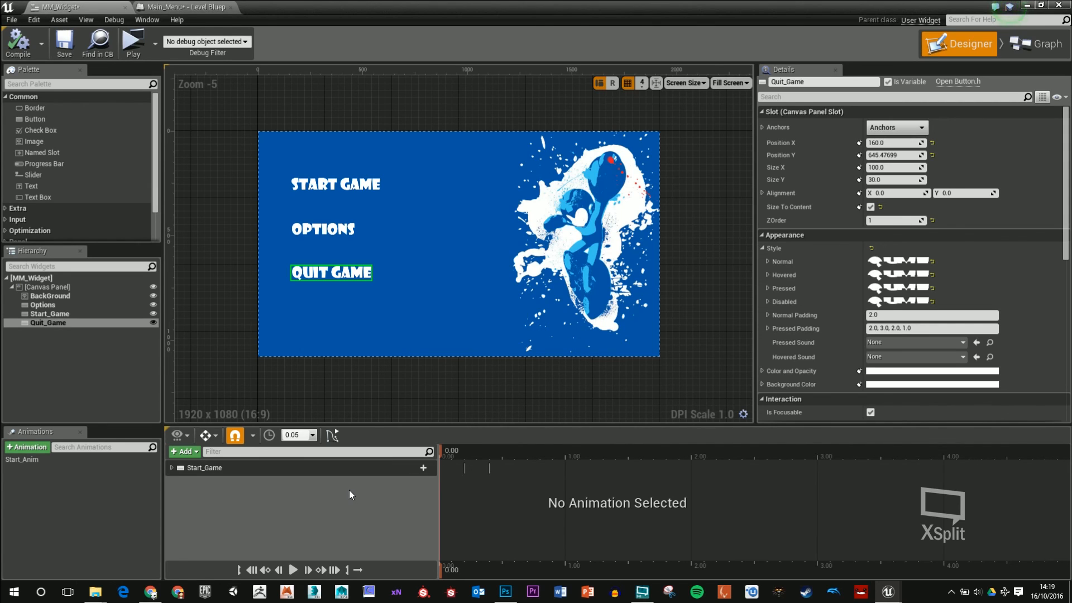